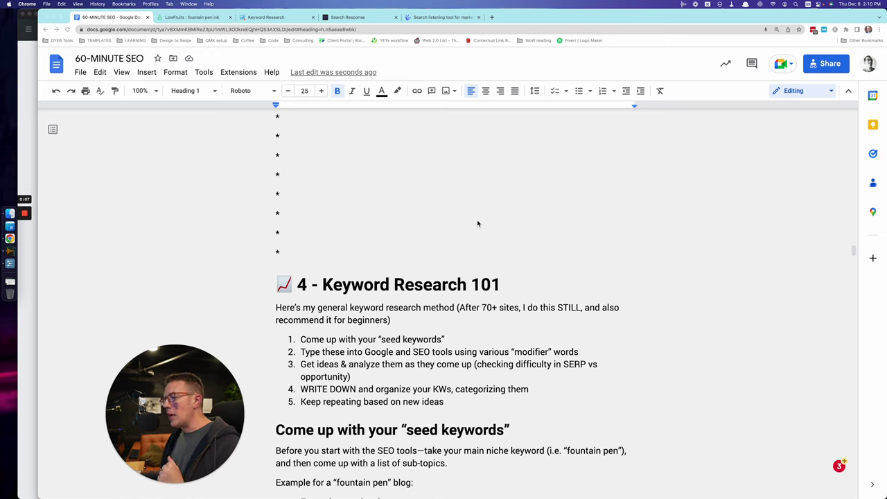
View the ahrefs.com homepage in a new browser tab, and close it to return to the document
{"action": "scroll", "coordinate": [457, 262], "scroll_direction": "down", "scroll_amount": 3}
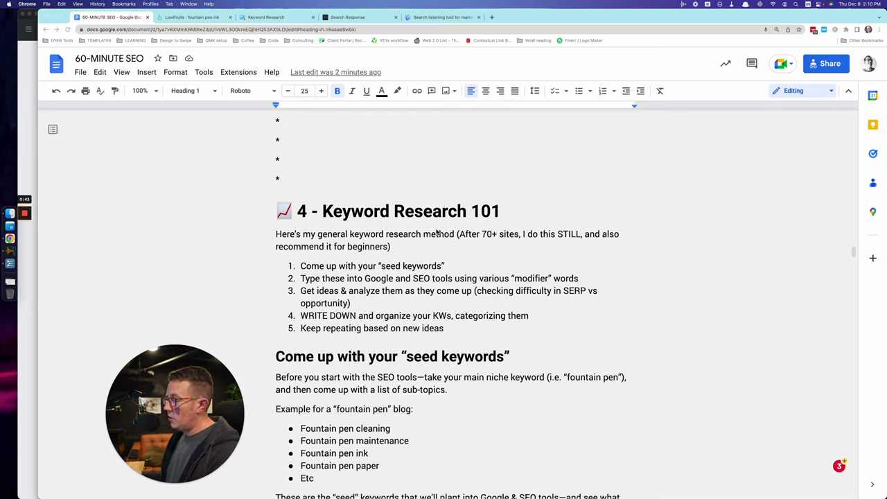
{"action": "key", "text": "super+t"}
{"action": "type", "text": "ahrefs.com"}
{"action": "key", "text": "Return"}
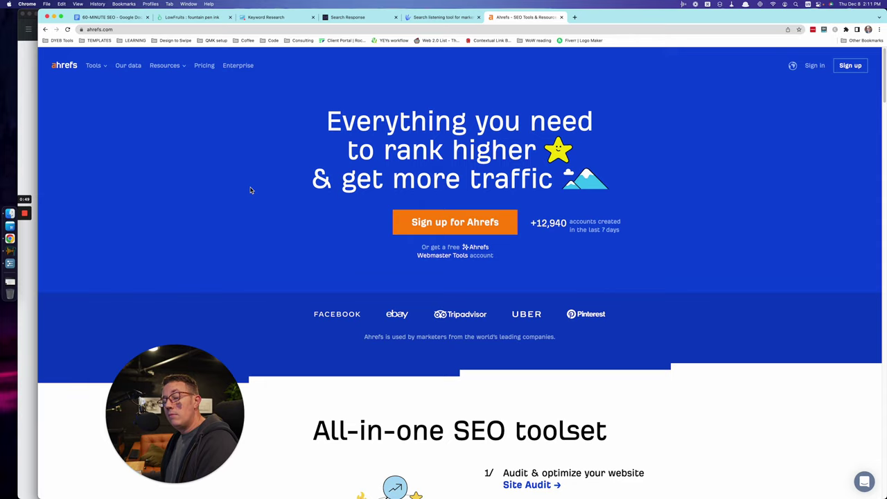
{"action": "key", "text": "super+w"}
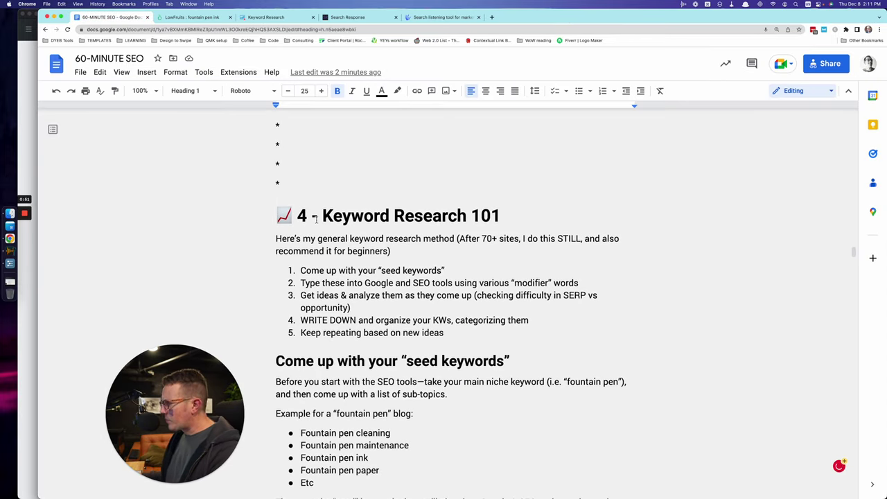
Read the first two points of the Keyword Research 101 method, highlighting "seed" and the whole line on modifier words
{"action": "left_click", "coordinate": [335, 241]}
{"action": "scroll", "coordinate": [336, 241], "scroll_direction": "down", "scroll_amount": 1}
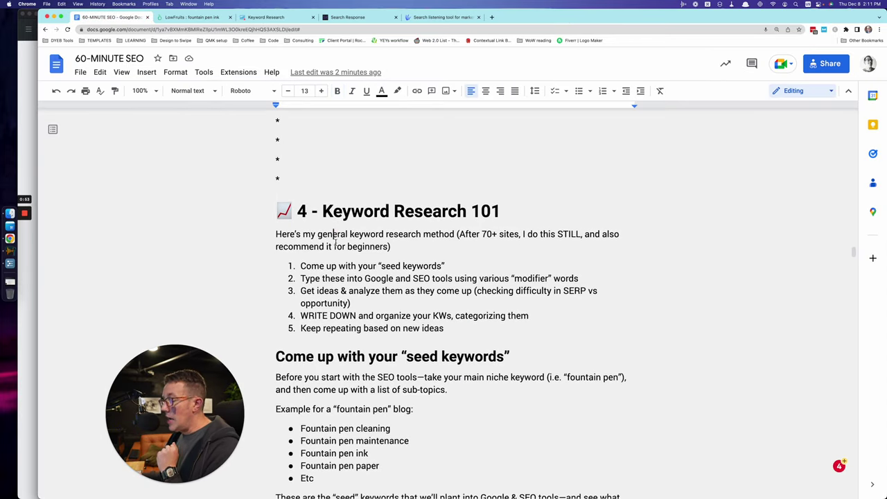
{"action": "double_click", "coordinate": [392, 253]}
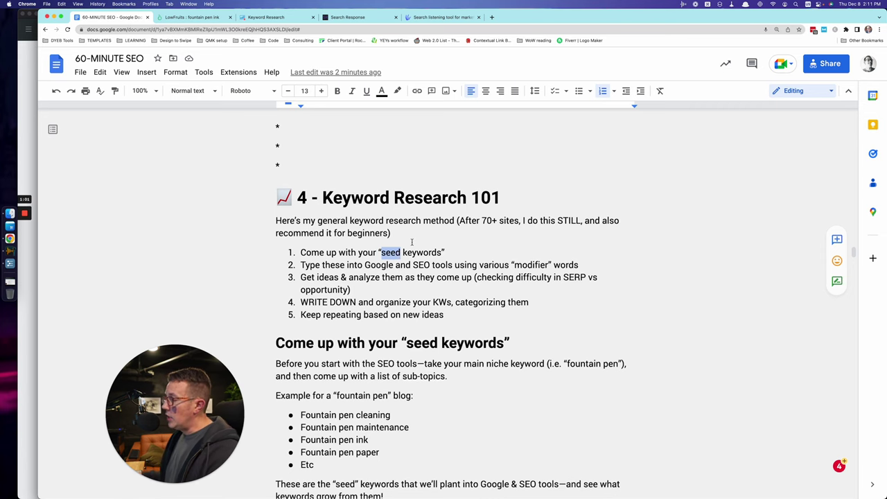
{"action": "scroll", "coordinate": [412, 243], "scroll_direction": "down", "scroll_amount": 1}
{"action": "left_click", "coordinate": [369, 261]}
{"action": "triple_click", "coordinate": [369, 261]}
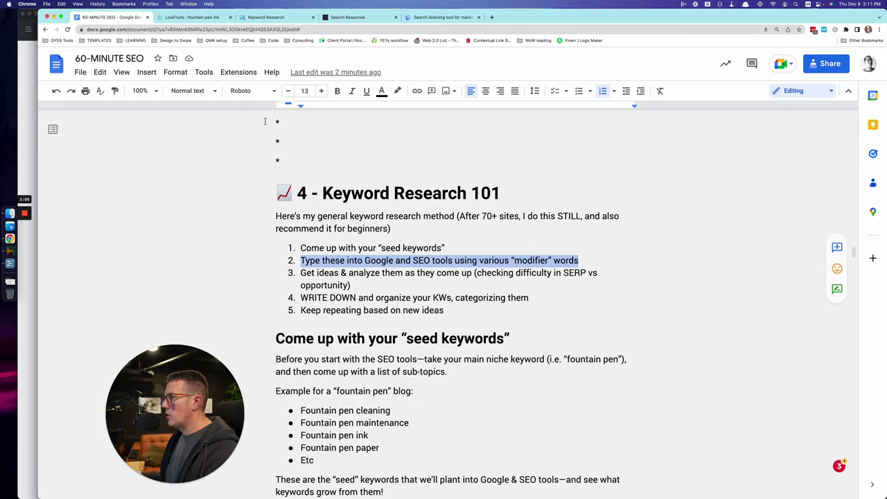
Look at the open LowFruits and SE Ranking keyword research pages, and return to the 60-MINUTE SEO document
{"action": "left_click", "coordinate": [194, 17]}
{"action": "key", "text": "ctrl+Tab"}
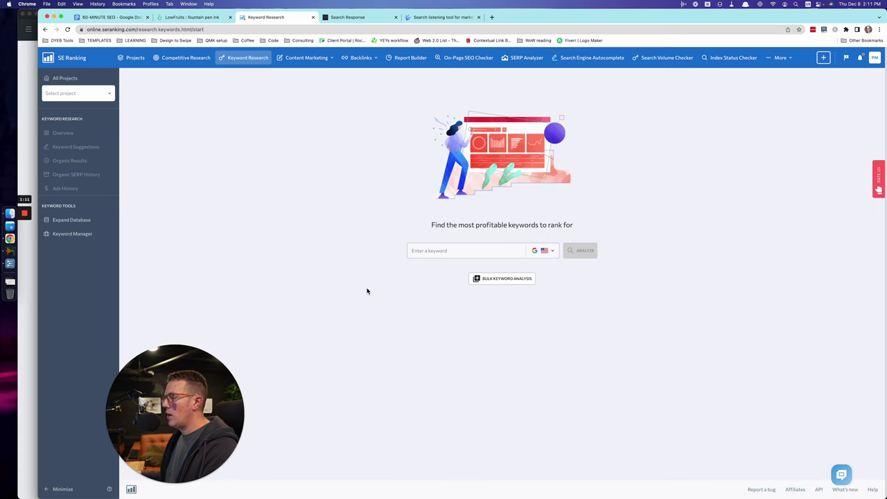
{"action": "key", "text": "super+1"}
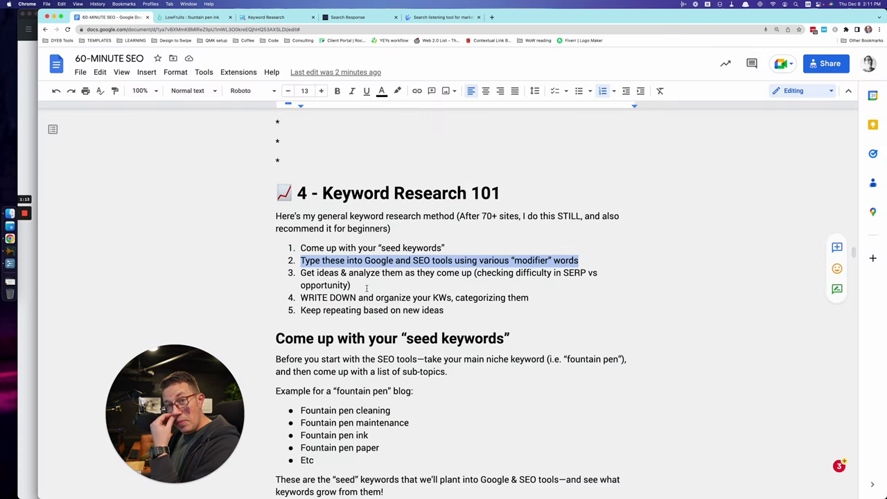
Highlight the method's third point and its second one, and preview the modifier words section further down
{"action": "triple_click", "coordinate": [326, 274]}
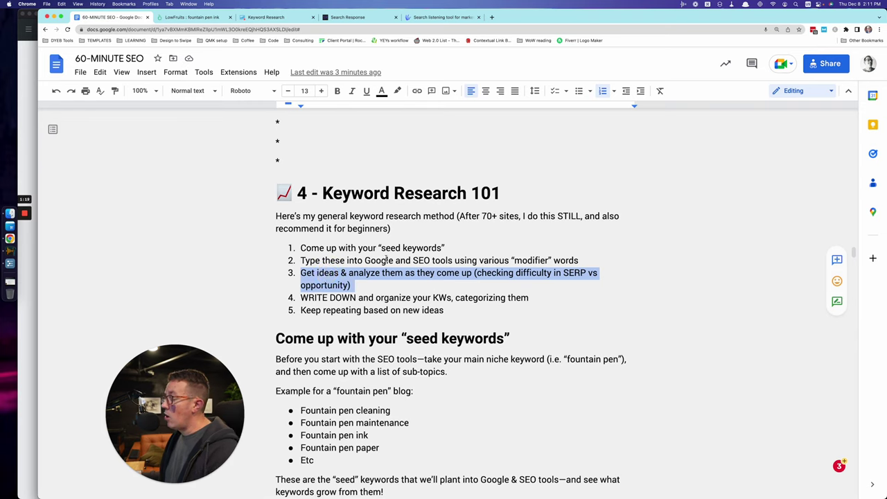
{"action": "left_click", "coordinate": [386, 260]}
{"action": "triple_click", "coordinate": [531, 260]}
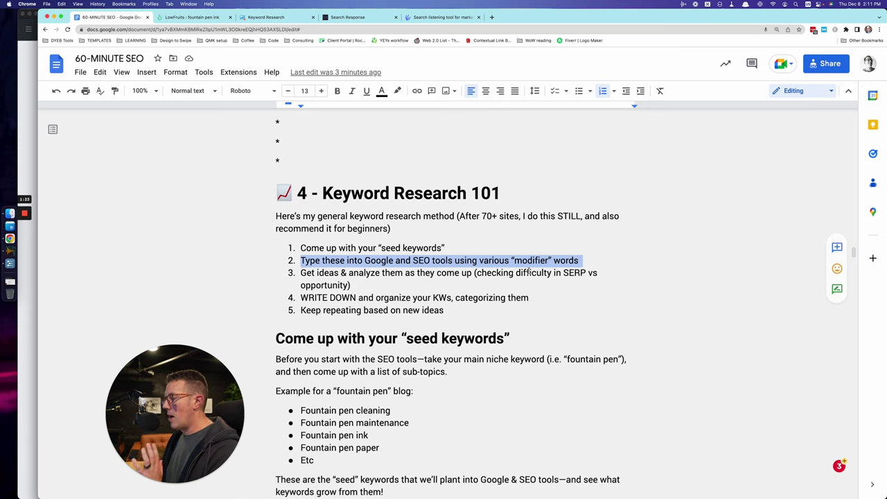
{"action": "scroll", "coordinate": [528, 272], "scroll_direction": "down", "scroll_amount": 12}
{"action": "scroll", "coordinate": [423, 319], "scroll_direction": "up", "scroll_amount": 8}
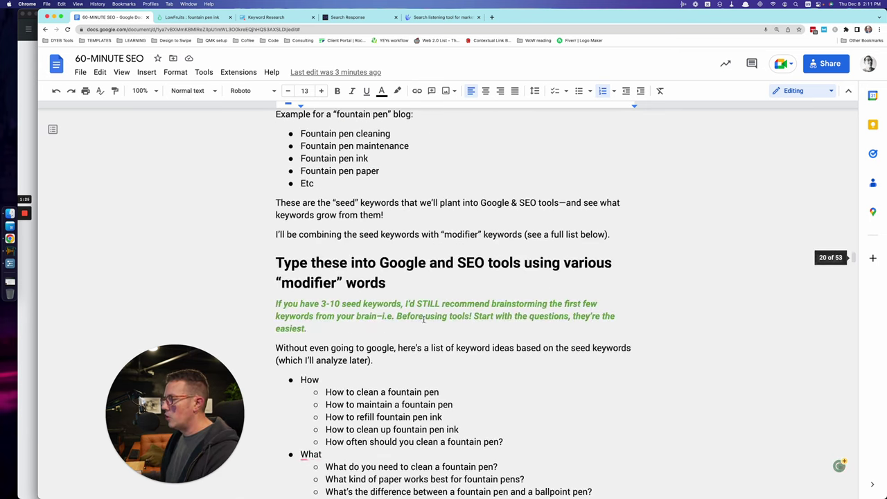
{"action": "scroll", "coordinate": [423, 318], "scroll_direction": "up", "scroll_amount": 9}
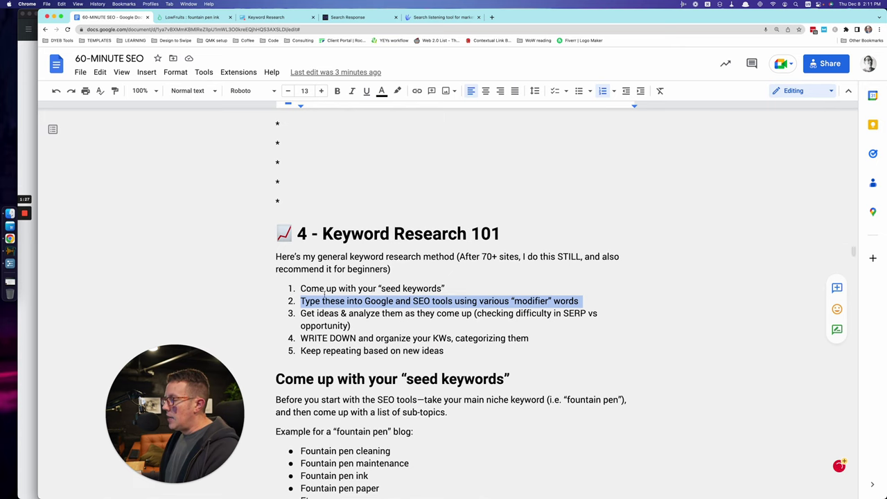
Highlight in turn the method's points on analyzing ideas, writing down and organizing keywords, and repeating with new ideas
{"action": "triple_click", "coordinate": [325, 313]}
{"action": "scroll", "coordinate": [325, 316], "scroll_direction": "down", "scroll_amount": 1}
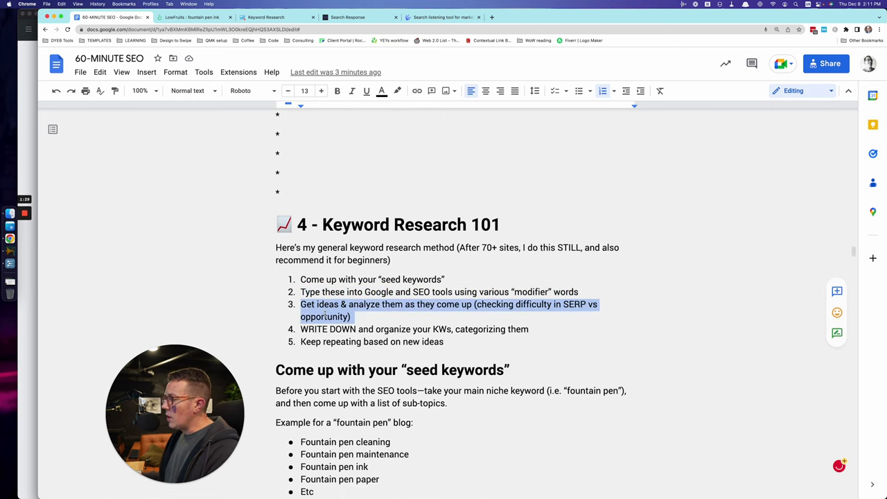
{"action": "scroll", "coordinate": [325, 314], "scroll_direction": "down", "scroll_amount": 1}
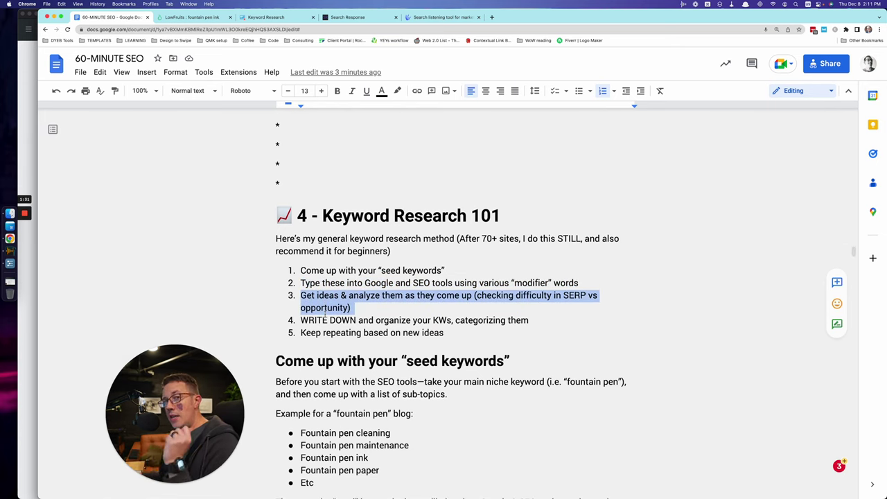
{"action": "scroll", "coordinate": [325, 314], "scroll_direction": "down", "scroll_amount": 5}
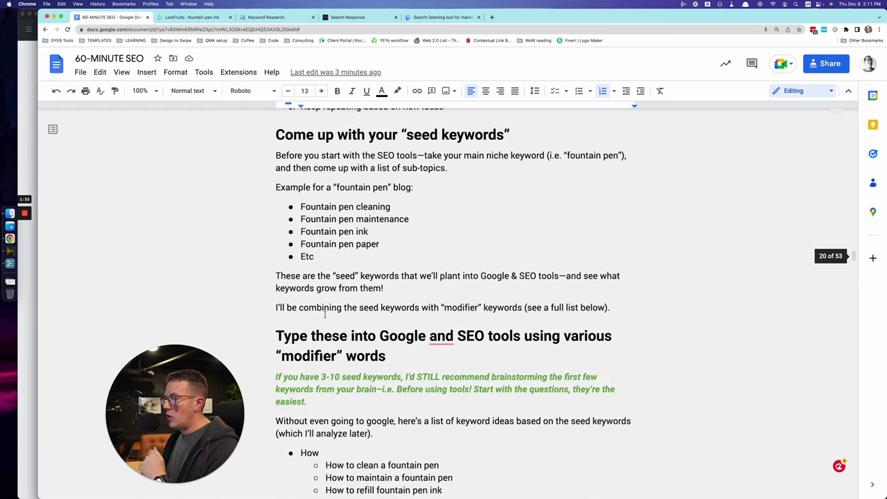
{"action": "scroll", "coordinate": [328, 315], "scroll_direction": "up", "scroll_amount": 6}
{"action": "triple_click", "coordinate": [348, 329]}
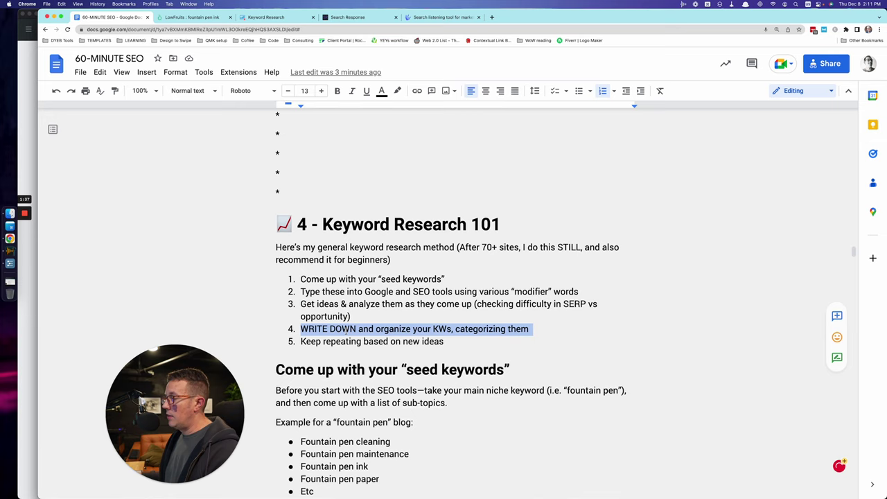
{"action": "triple_click", "coordinate": [342, 341]}
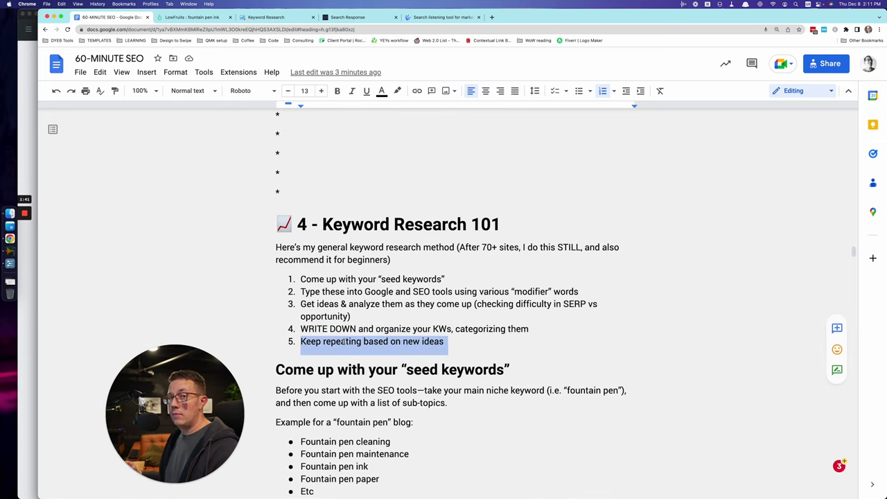
Read the "Come up with your seed keywords" section, highlighting "seed" in its heading
{"action": "scroll", "coordinate": [364, 312], "scroll_direction": "down", "scroll_amount": 1}
{"action": "scroll", "coordinate": [365, 313], "scroll_direction": "down", "scroll_amount": 3}
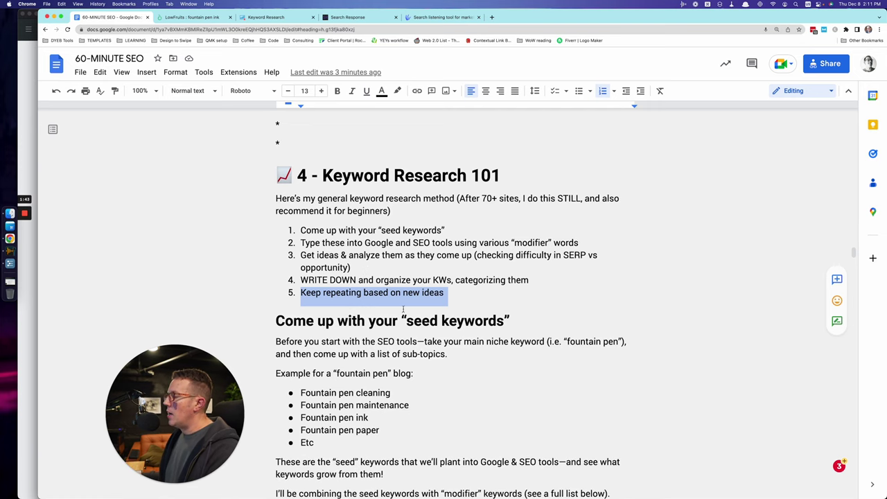
{"action": "double_click", "coordinate": [422, 323]}
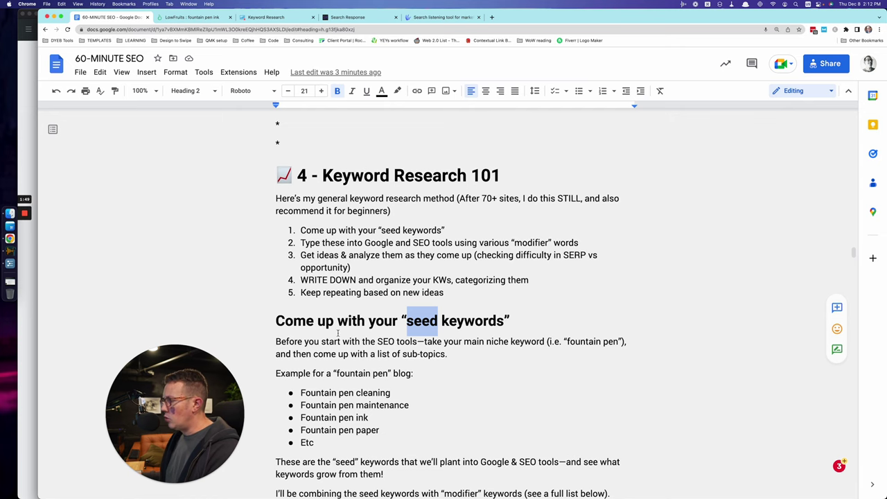
{"action": "left_click", "coordinate": [324, 354]}
{"action": "scroll", "coordinate": [326, 357], "scroll_direction": "down", "scroll_amount": 1}
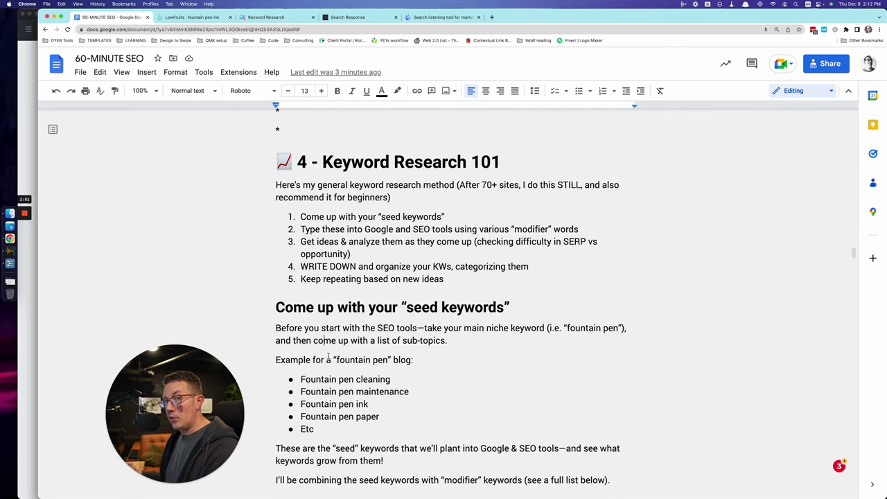
{"action": "scroll", "coordinate": [329, 358], "scroll_direction": "down", "scroll_amount": 7}
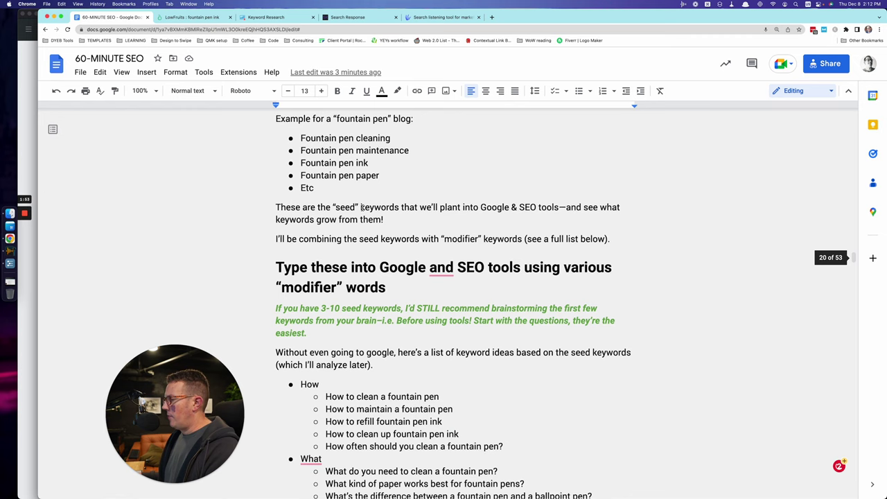
{"action": "scroll", "coordinate": [359, 233], "scroll_direction": "up", "scroll_amount": 2}
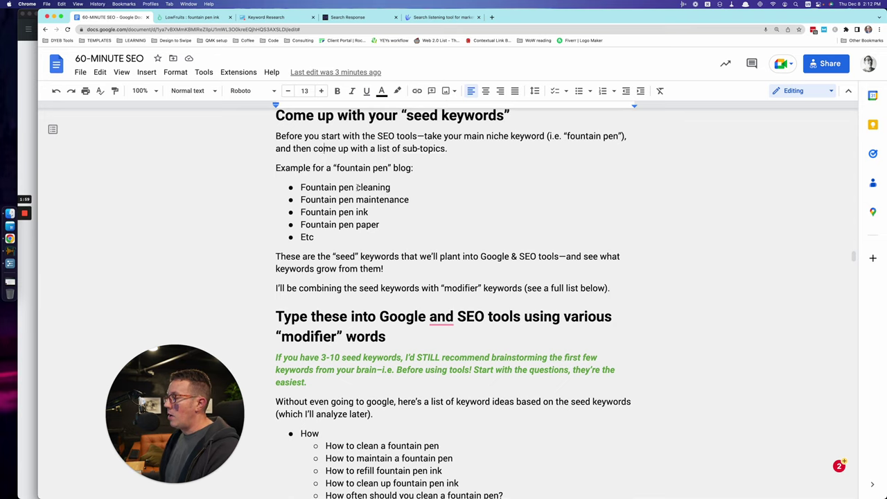
Go through the example fountain pen seed keywords on cleaning, maintenance, ink and paper, highlighting them along the way
{"action": "double_click", "coordinate": [371, 187]}
{"action": "triple_click", "coordinate": [374, 199]}
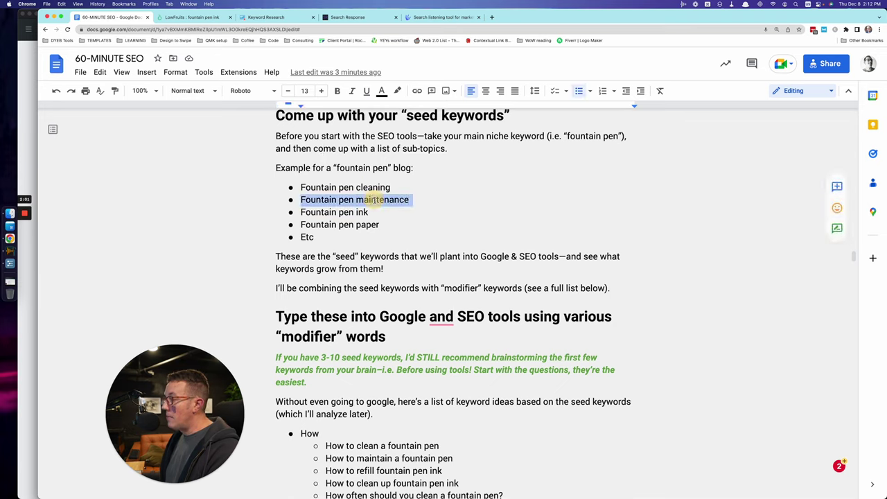
{"action": "left_click", "coordinate": [363, 213]}
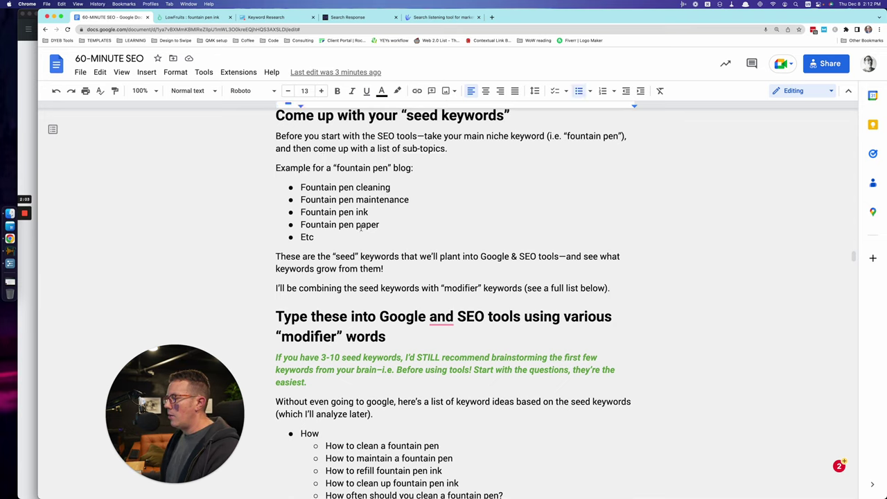
{"action": "double_click", "coordinate": [361, 226]}
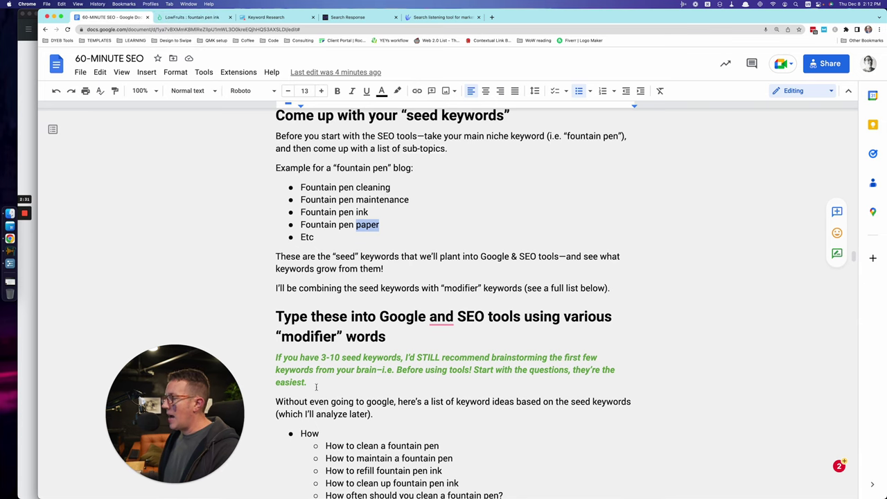
Highlight the green tip about brainstorming the first few keywords before using tools
{"action": "scroll", "coordinate": [320, 392], "scroll_direction": "down", "scroll_amount": 2}
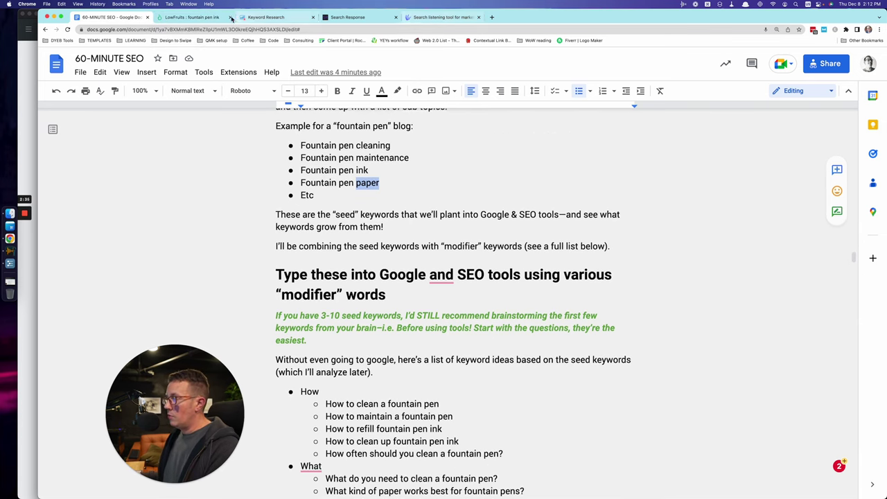
{"action": "triple_click", "coordinate": [337, 328]}
{"action": "left_click", "coordinate": [337, 328]}
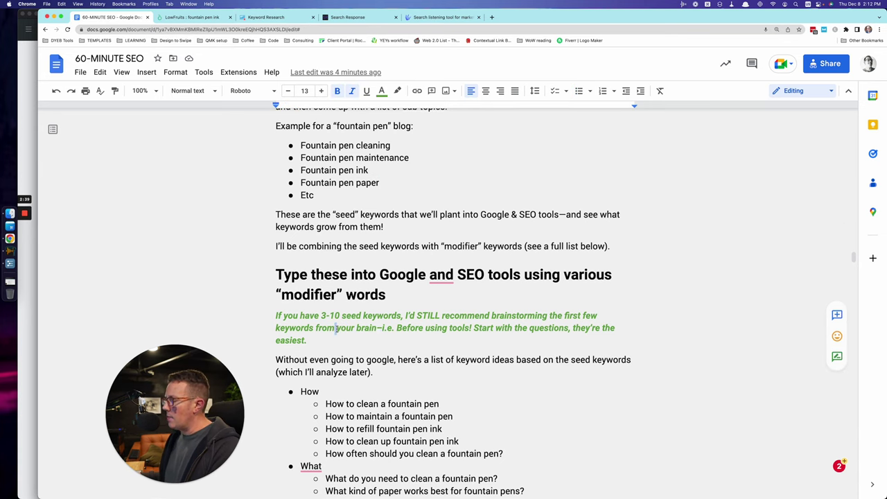
{"action": "scroll", "coordinate": [338, 328], "scroll_direction": "down", "scroll_amount": 4}
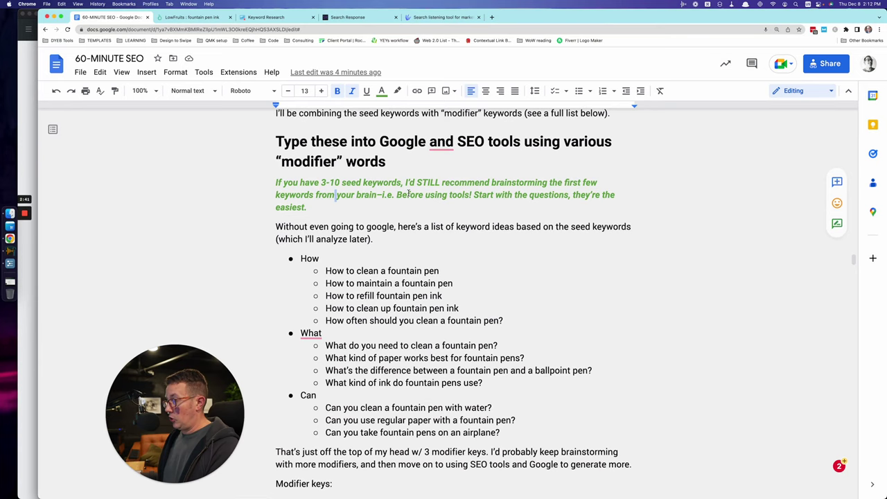
{"action": "double_click", "coordinate": [408, 195]}
{"action": "left_click", "coordinate": [409, 194]}
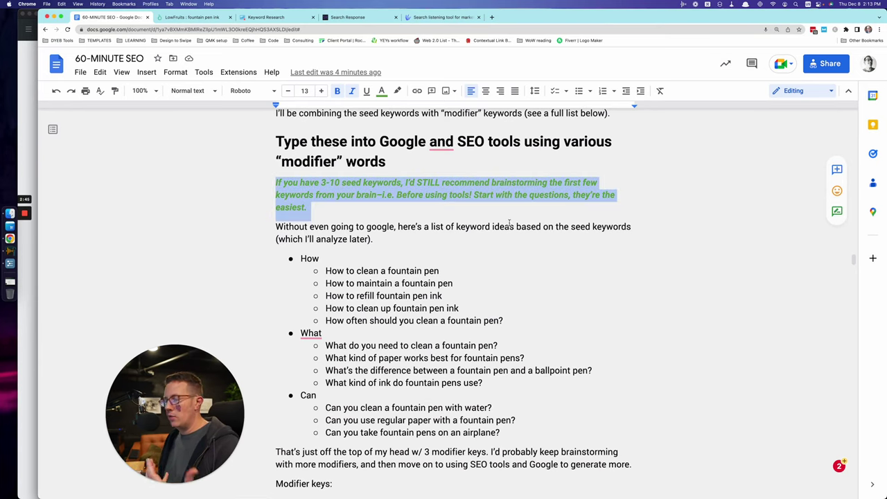
Review the brainstormed How, What and Can keyword ideas, highlighting the list from the first How question through the last Can question
{"action": "left_click", "coordinate": [319, 227]}
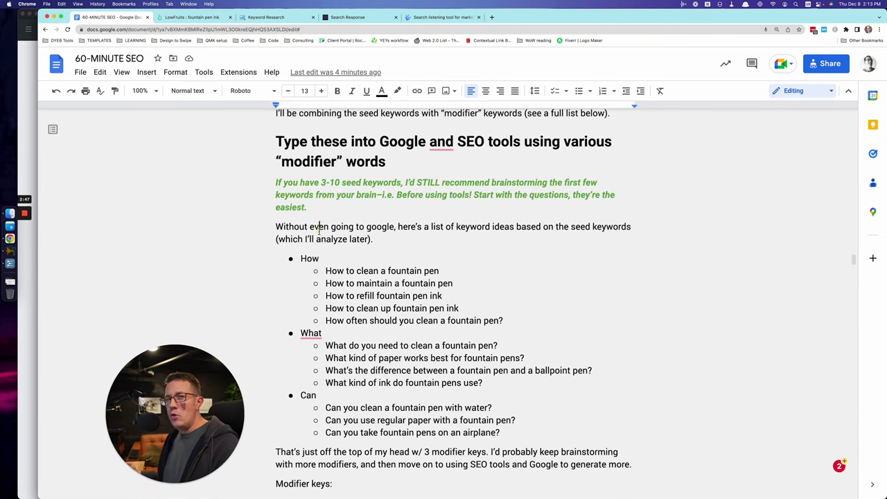
{"action": "scroll", "coordinate": [318, 231], "scroll_direction": "up", "scroll_amount": 1}
{"action": "scroll", "coordinate": [326, 242], "scroll_direction": "down", "scroll_amount": 2}
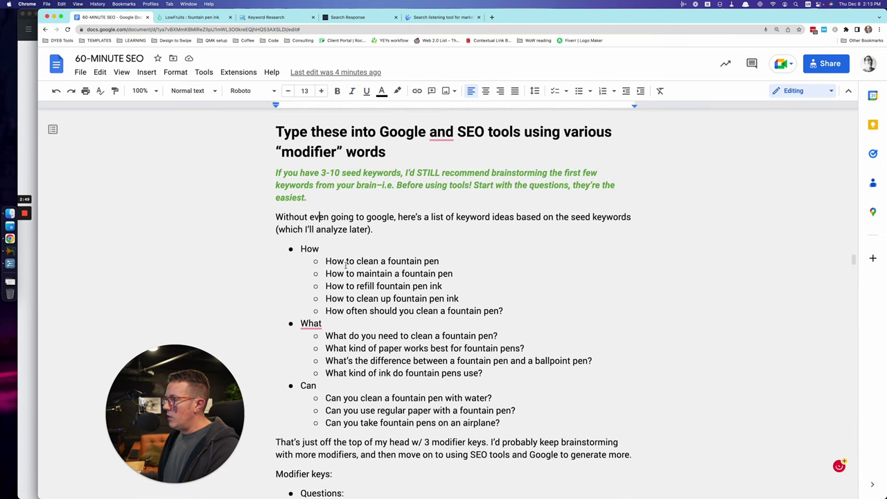
{"action": "left_click_drag", "start_coordinate": [337, 261], "coordinate": [527, 432]}
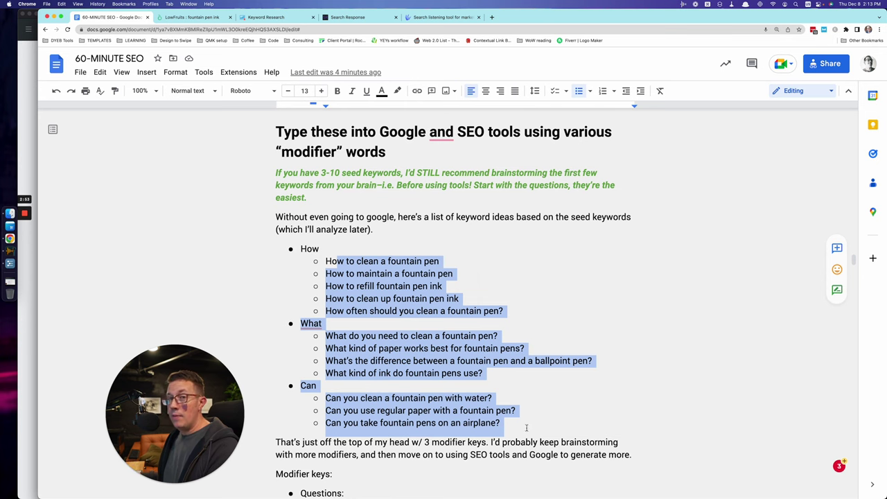
{"action": "left_click", "coordinate": [495, 351]}
Highlight the four fountain pen seed keywords together, and continue down to the modifier words section
{"action": "scroll", "coordinate": [419, 302], "scroll_direction": "up", "scroll_amount": 6}
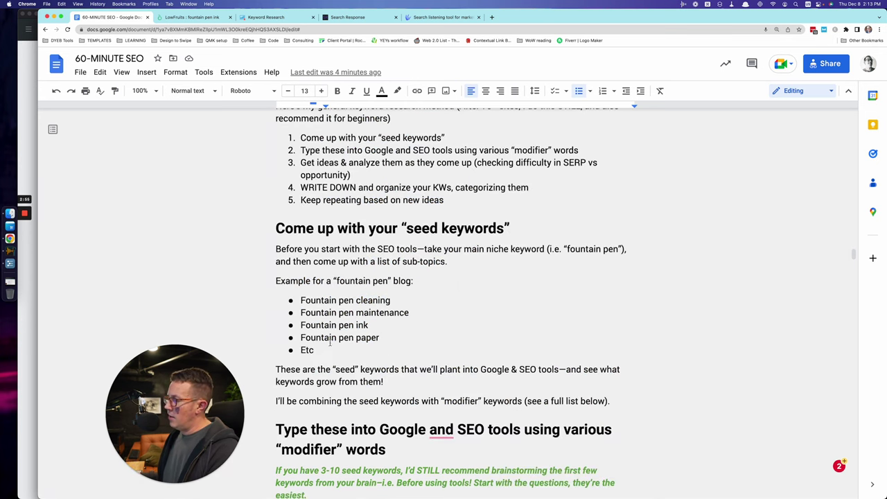
{"action": "left_click_drag", "start_coordinate": [379, 339], "coordinate": [296, 303]}
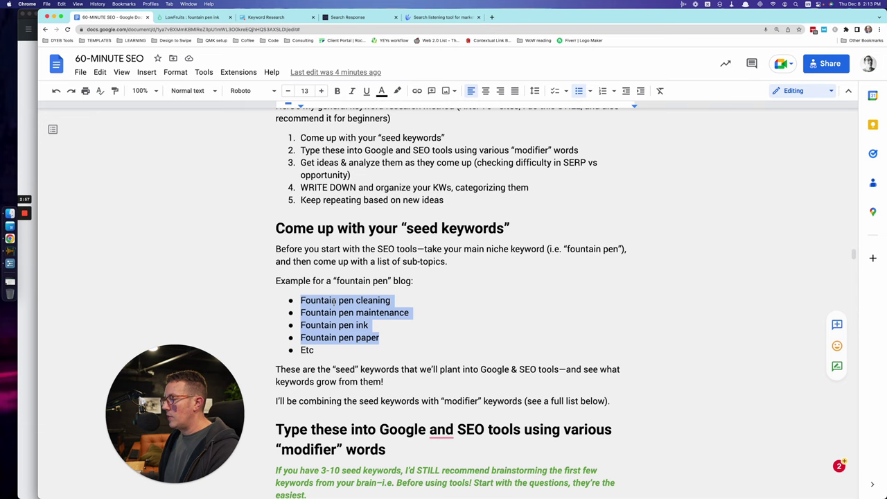
{"action": "scroll", "coordinate": [333, 303], "scroll_direction": "down", "scroll_amount": 3}
{"action": "scroll", "coordinate": [333, 303], "scroll_direction": "down", "scroll_amount": 10}
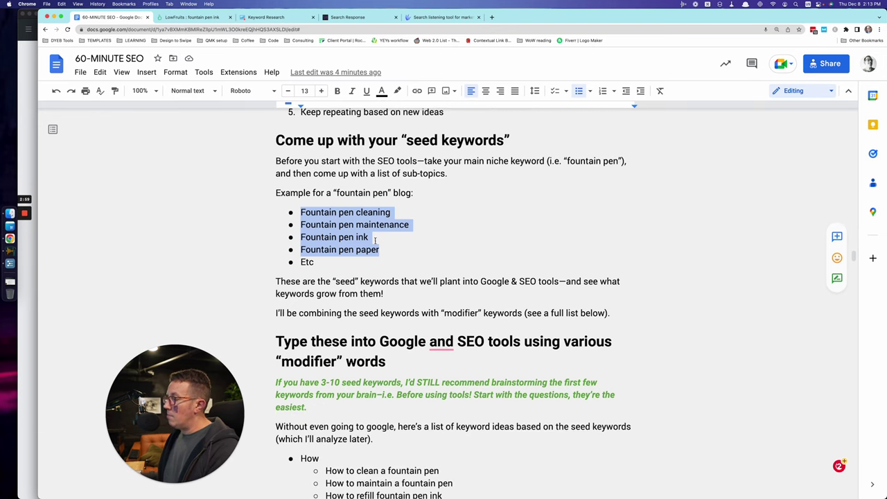
Return from the modifier list to the example seed keywords and highlight "Fountain pen cleaning"
{"action": "scroll", "coordinate": [376, 356], "scroll_direction": "down", "scroll_amount": 2}
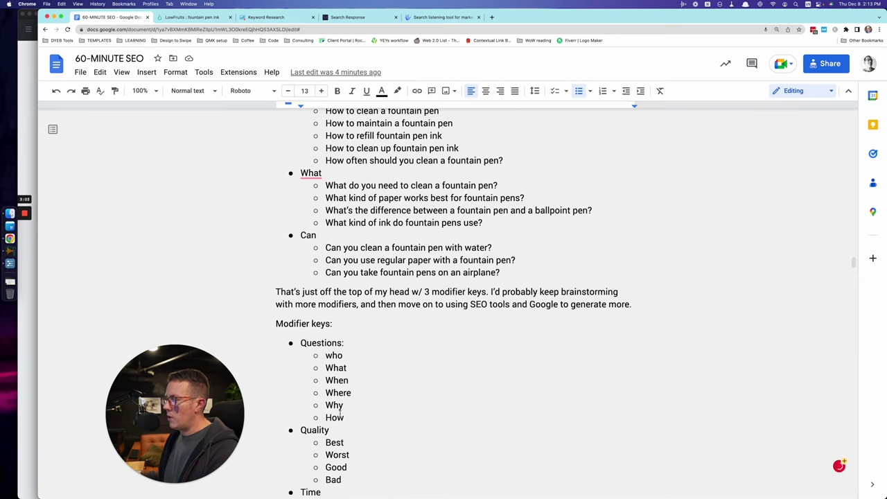
{"action": "scroll", "coordinate": [369, 261], "scroll_direction": "up", "scroll_amount": 15}
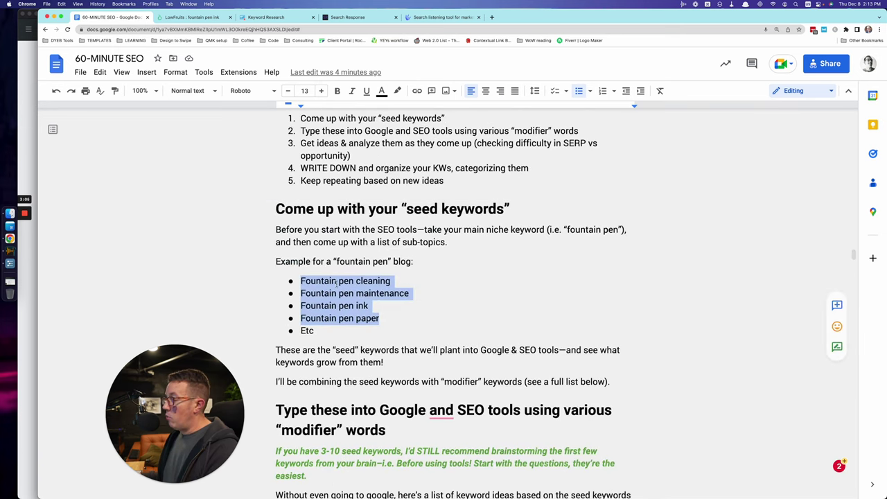
{"action": "triple_click", "coordinate": [341, 285]}
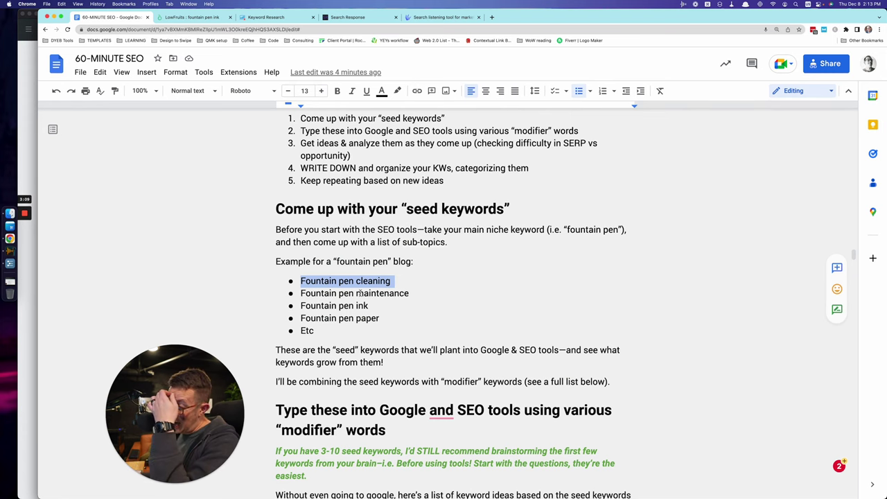
Review the brainstormed keyword ideas, highlighting "What kind of ink do fountain pens use?" and "Can you take fountain pens on an airplane?"
{"action": "scroll", "coordinate": [359, 294], "scroll_direction": "down", "scroll_amount": 5}
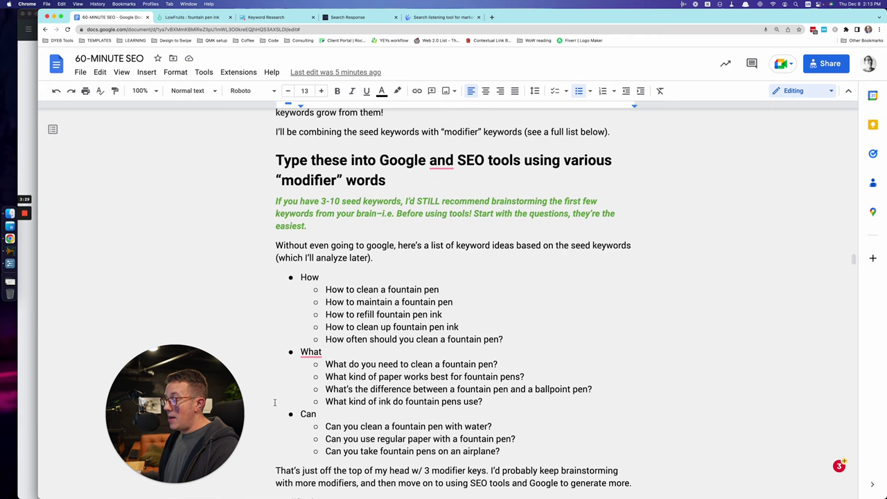
{"action": "scroll", "coordinate": [350, 352], "scroll_direction": "down", "scroll_amount": 1}
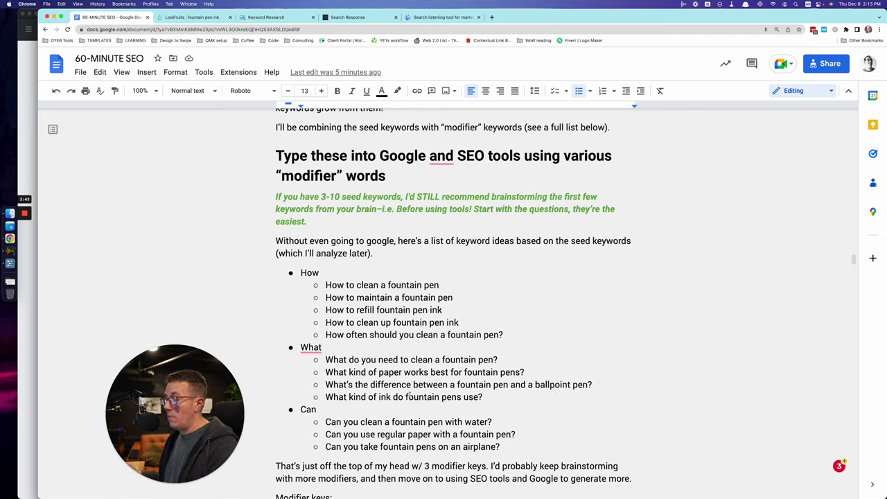
{"action": "triple_click", "coordinate": [357, 396]}
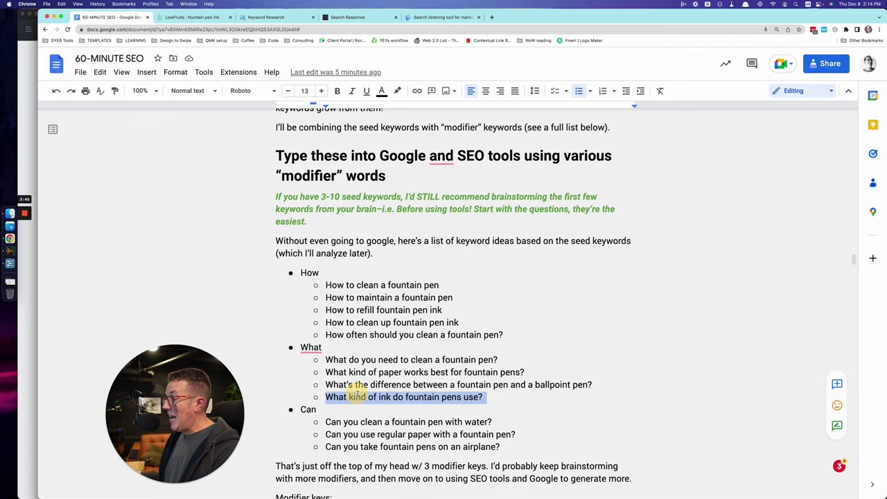
{"action": "scroll", "coordinate": [346, 457], "scroll_direction": "down", "scroll_amount": 1}
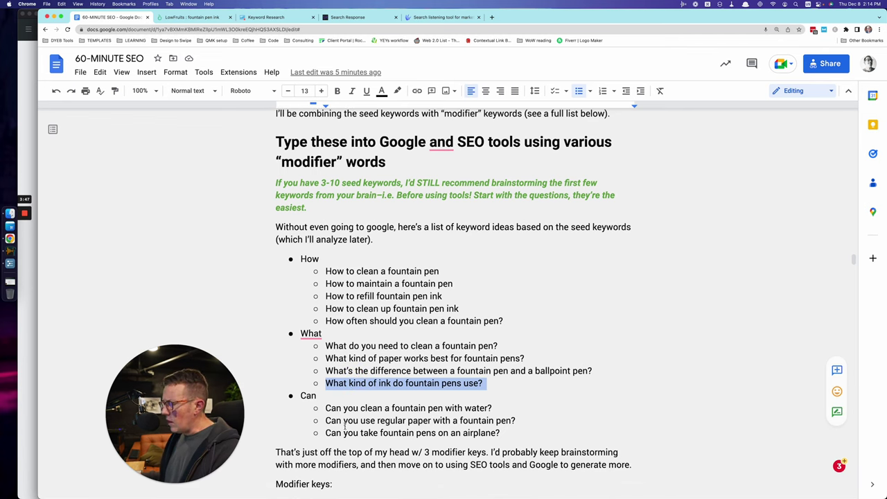
{"action": "left_click", "coordinate": [344, 422]}
{"action": "scroll", "coordinate": [344, 425], "scroll_direction": "down", "scroll_amount": 2}
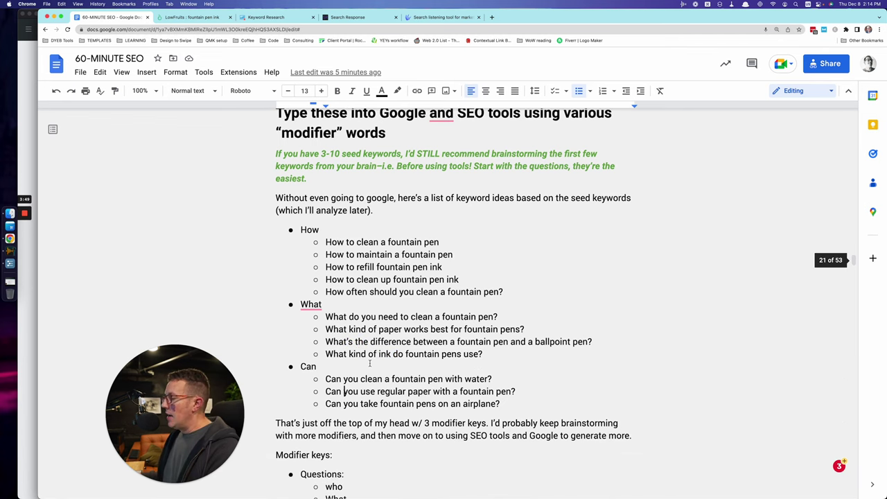
{"action": "triple_click", "coordinate": [476, 406]}
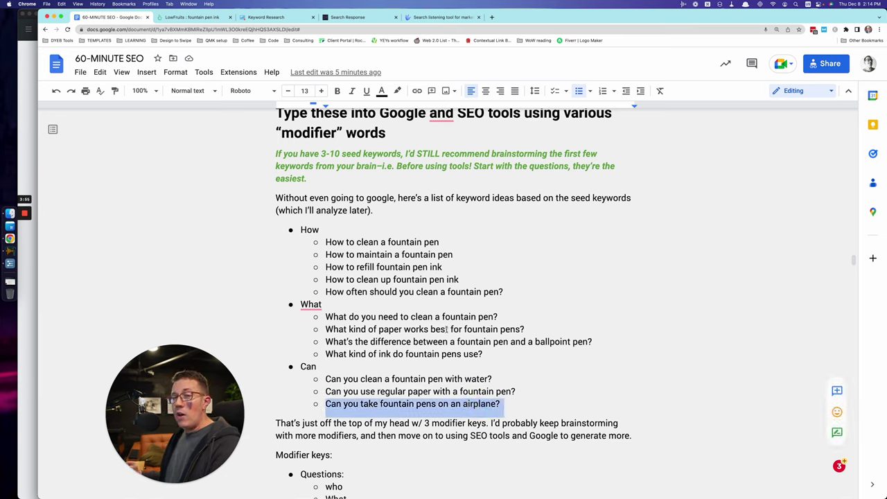
{"action": "left_click", "coordinate": [366, 255]}
Compare the brainstormed How, What and Can questions with the Modifier keys list below them
{"action": "scroll", "coordinate": [293, 361], "scroll_direction": "down", "scroll_amount": 3}
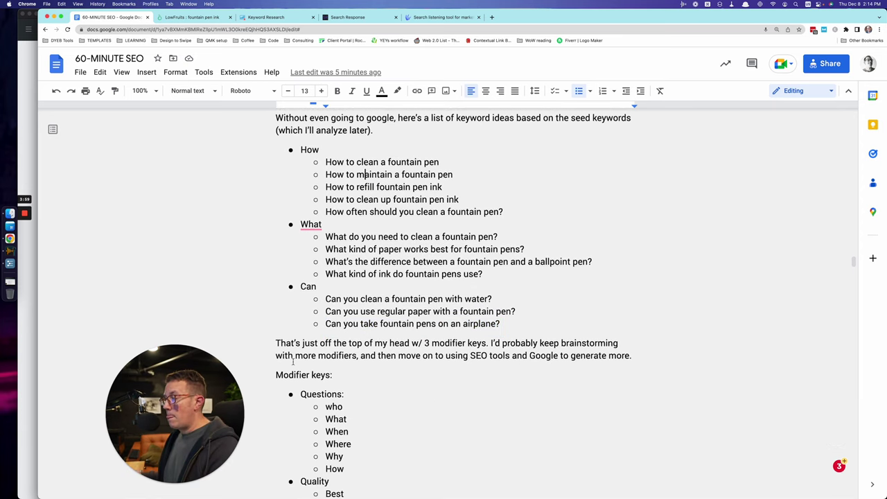
{"action": "scroll", "coordinate": [293, 361], "scroll_direction": "down", "scroll_amount": 4}
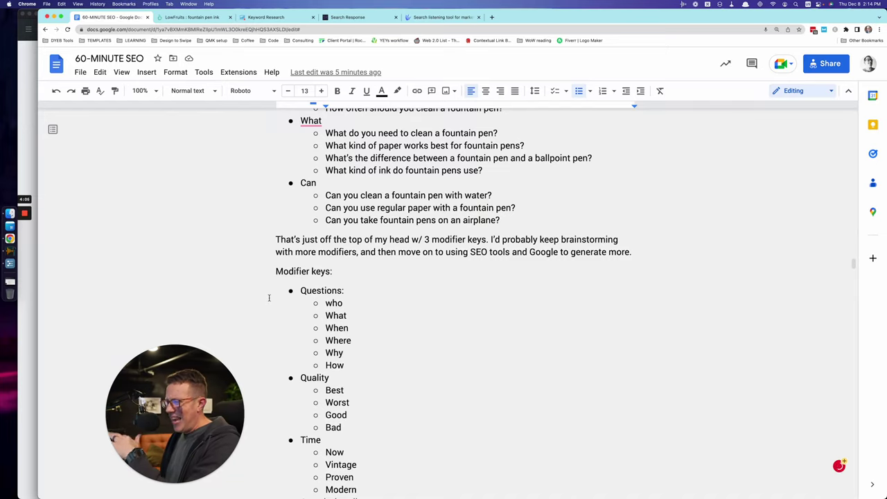
{"action": "scroll", "coordinate": [278, 313], "scroll_direction": "down", "scroll_amount": 3}
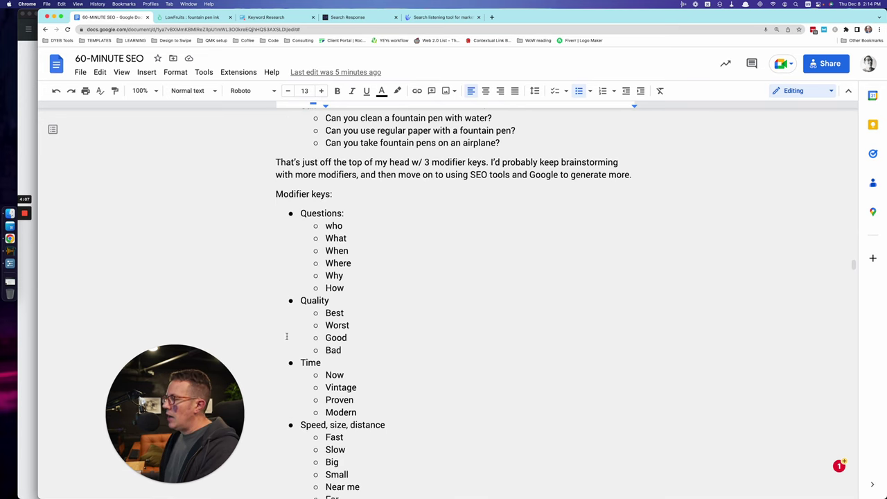
{"action": "scroll", "coordinate": [344, 255], "scroll_direction": "up", "scroll_amount": 9}
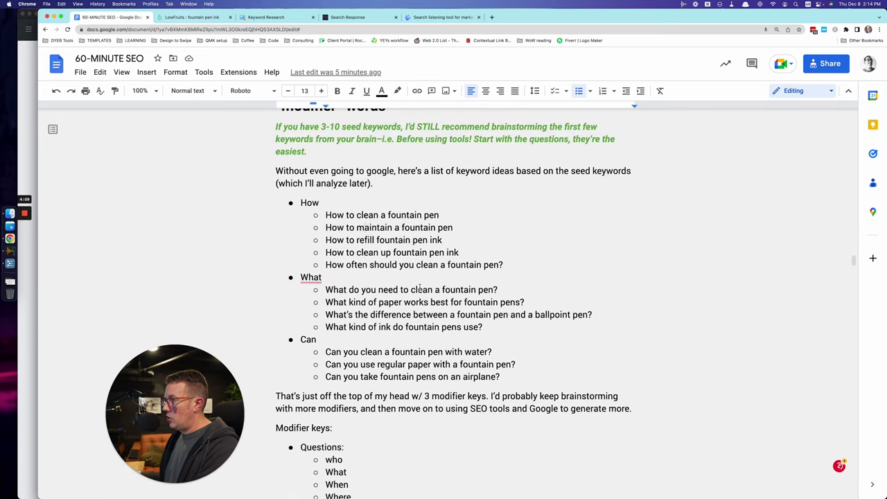
{"action": "scroll", "coordinate": [416, 354], "scroll_direction": "down", "scroll_amount": 4}
{"action": "scroll", "coordinate": [319, 313], "scroll_direction": "down", "scroll_amount": 7}
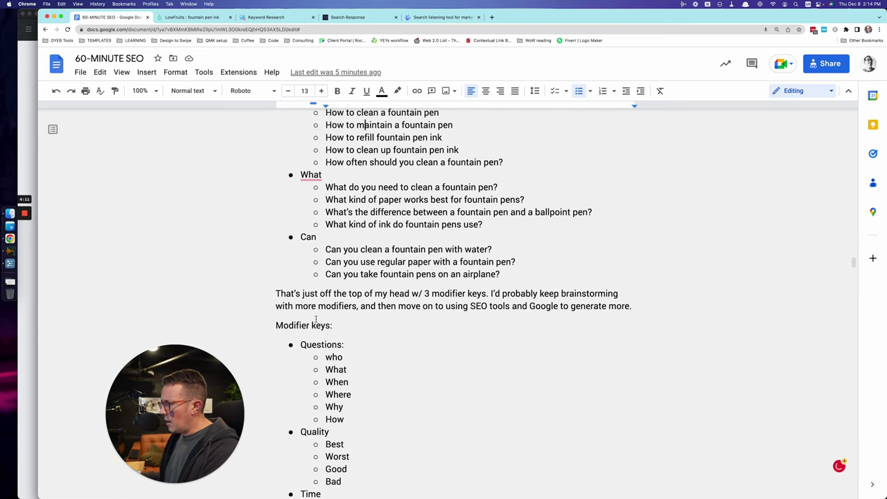
{"action": "scroll", "coordinate": [315, 320], "scroll_direction": "down", "scroll_amount": 1}
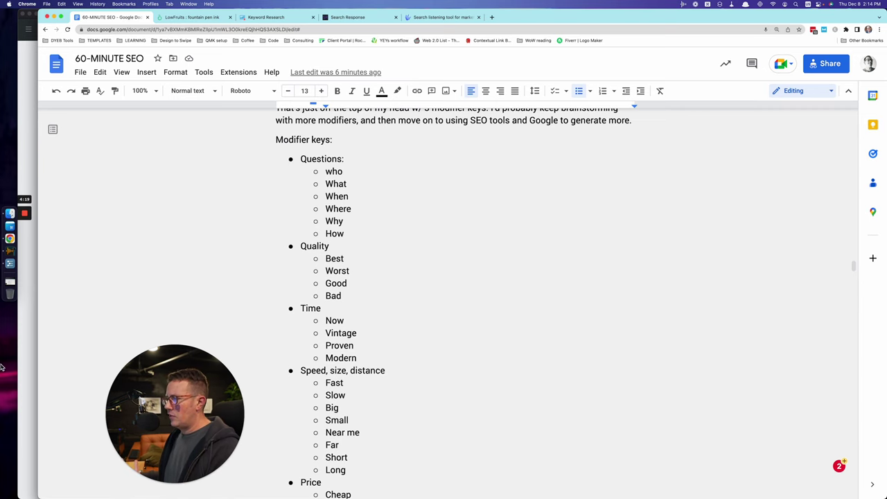
Switch to WorkFlowy to look through the Pen Happy keyword outline, including the Inks reviews, and return to the 60-MINUTE SEO document
{"action": "left_click", "coordinate": [9, 263]}
{"action": "scroll", "coordinate": [161, 217], "scroll_direction": "down", "scroll_amount": 5}
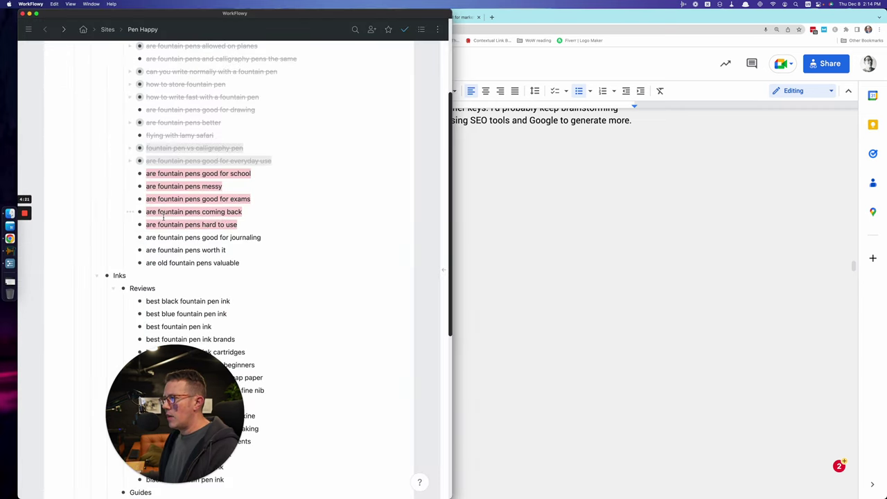
{"action": "scroll", "coordinate": [161, 215], "scroll_direction": "up", "scroll_amount": 5}
{"action": "left_click", "coordinate": [544, 271]}
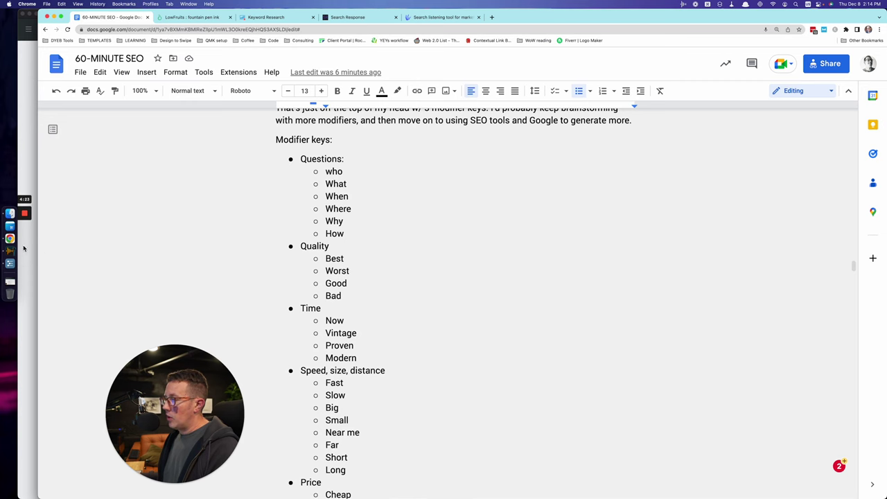
{"action": "left_click", "coordinate": [14, 263]}
{"action": "scroll", "coordinate": [153, 270], "scroll_direction": "down", "scroll_amount": 5}
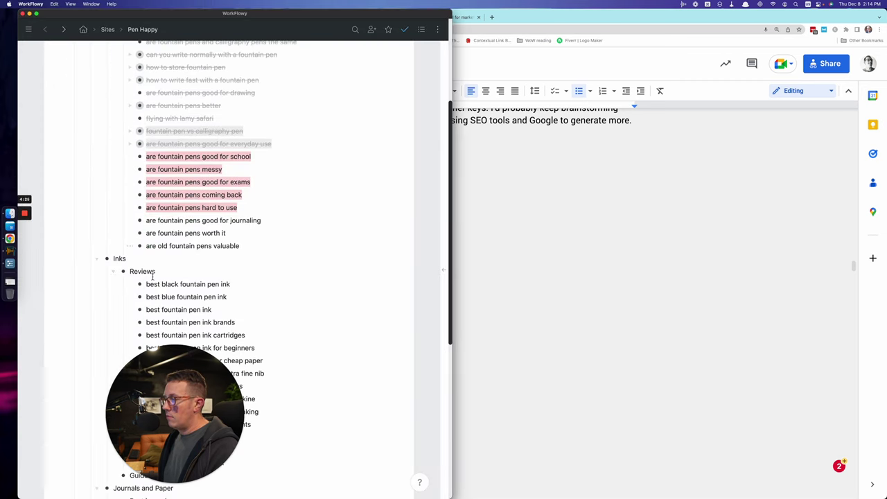
{"action": "scroll", "coordinate": [208, 277], "scroll_direction": "up", "scroll_amount": 3}
{"action": "left_click", "coordinate": [654, 386]}
Go through the Time modifiers Now, Vintage, Proven and Modern, highlighting them along the way
{"action": "scroll", "coordinate": [343, 393], "scroll_direction": "down", "scroll_amount": 2}
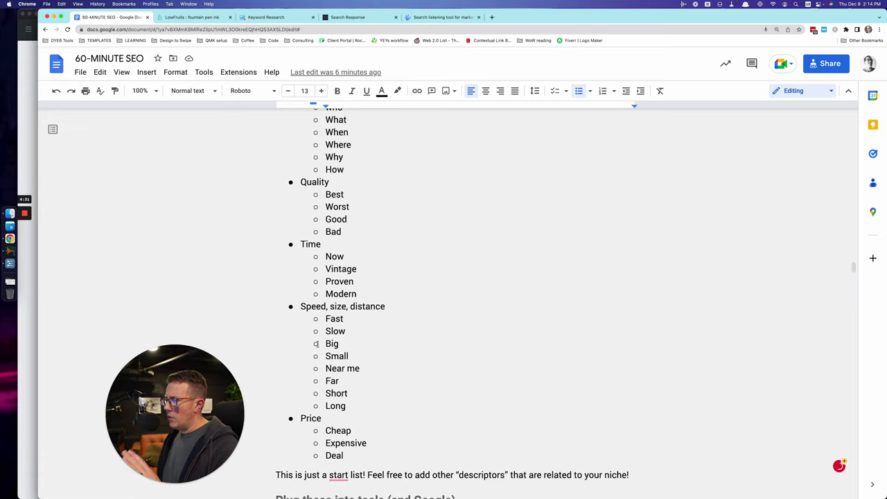
{"action": "double_click", "coordinate": [333, 257]}
{"action": "double_click", "coordinate": [340, 269]}
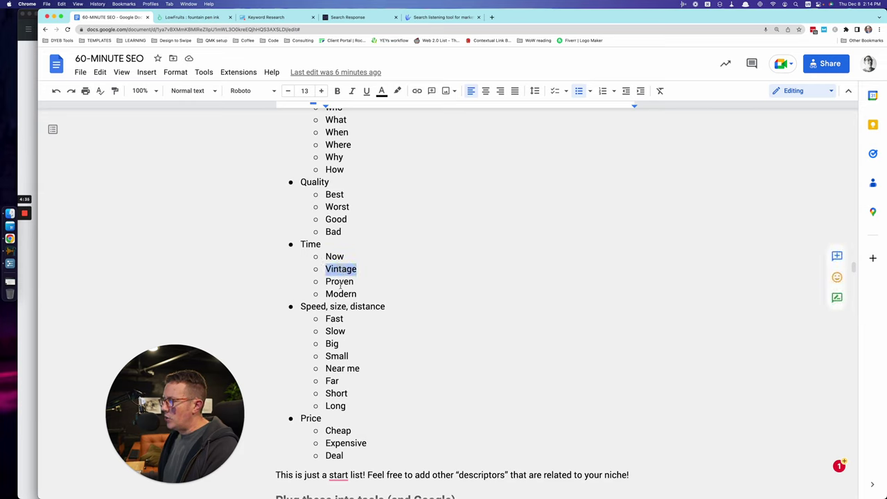
{"action": "double_click", "coordinate": [339, 281]}
{"action": "double_click", "coordinate": [339, 294]}
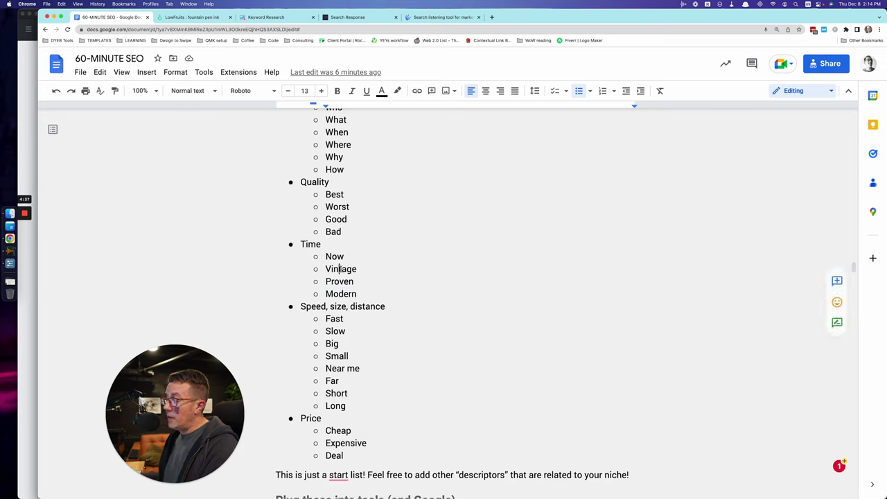
{"action": "double_click", "coordinate": [340, 269]}
Highlight the Quality modifiers Good and Bad, and pick out Small and Best as a combination
{"action": "scroll", "coordinate": [341, 250], "scroll_direction": "up", "scroll_amount": 1}
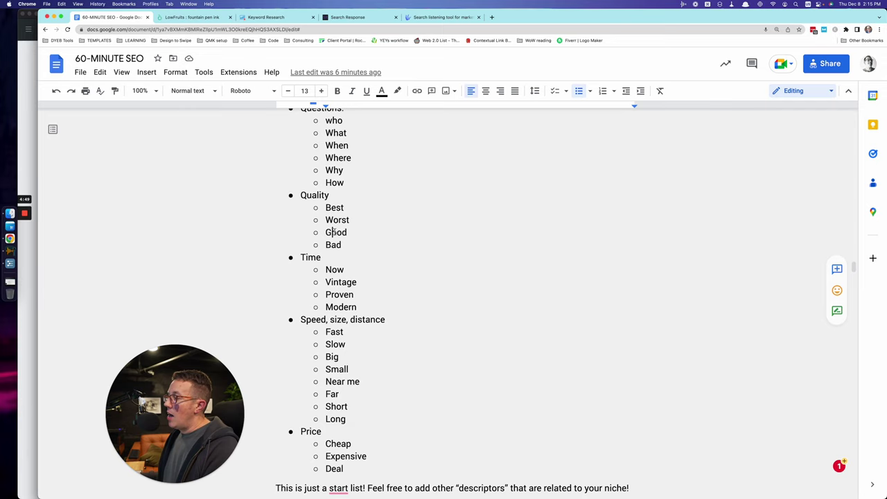
{"action": "double_click", "coordinate": [336, 232]}
{"action": "double_click", "coordinate": [332, 245]}
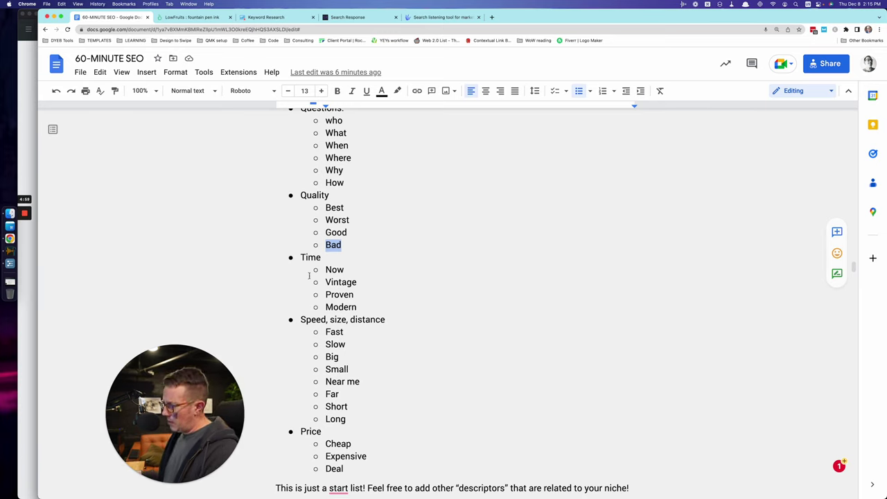
{"action": "scroll", "coordinate": [311, 280], "scroll_direction": "down", "scroll_amount": 1}
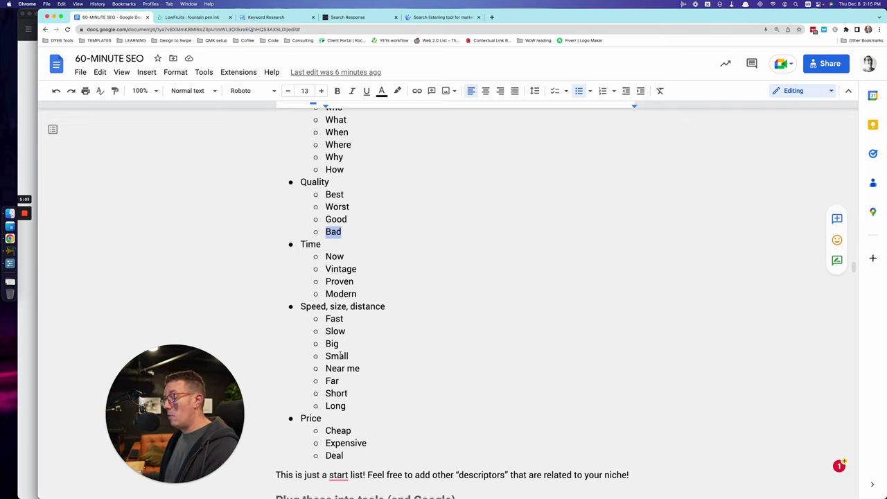
{"action": "double_click", "coordinate": [339, 355]}
{"action": "double_click", "coordinate": [339, 195]}
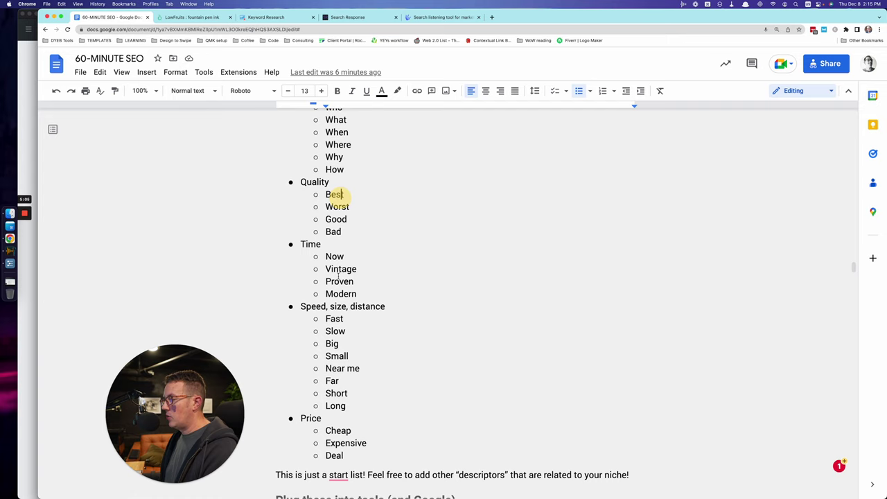
{"action": "left_click", "coordinate": [340, 197]}
Review the Speed, size, distance modifiers and highlight Long
{"action": "scroll", "coordinate": [333, 369], "scroll_direction": "down", "scroll_amount": 1}
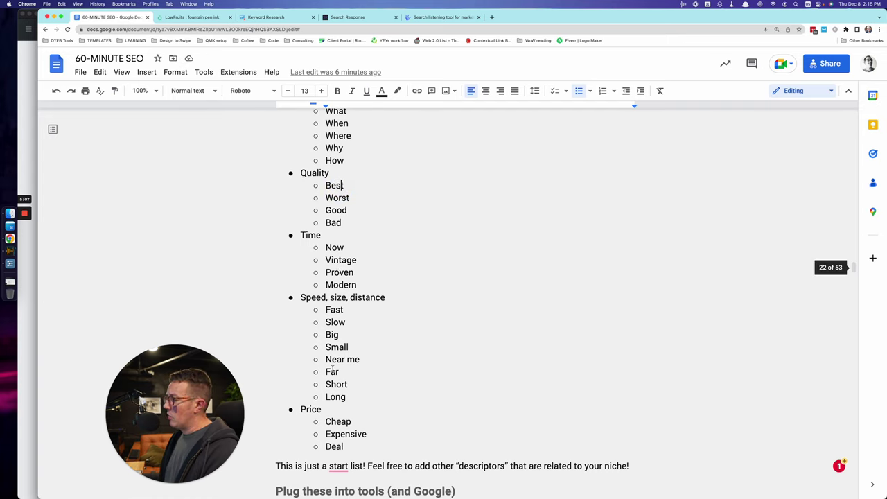
{"action": "scroll", "coordinate": [345, 362], "scroll_direction": "down", "scroll_amount": 1}
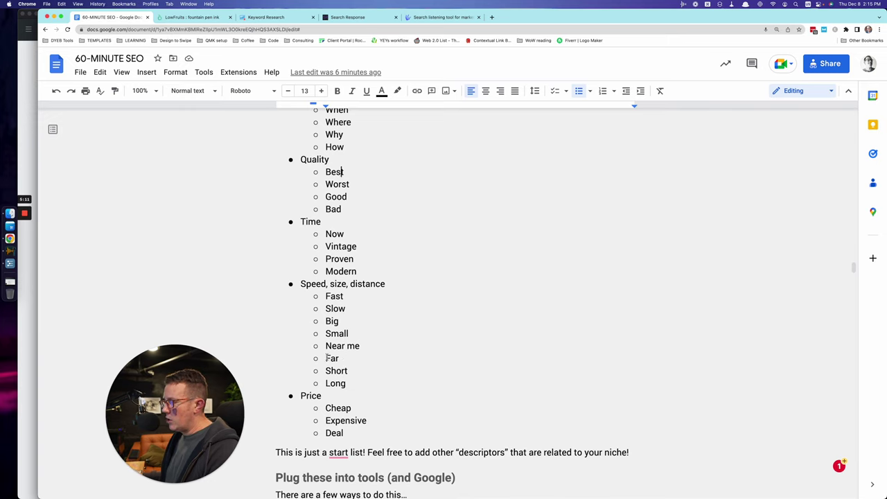
{"action": "scroll", "coordinate": [346, 357], "scroll_direction": "down", "scroll_amount": 1}
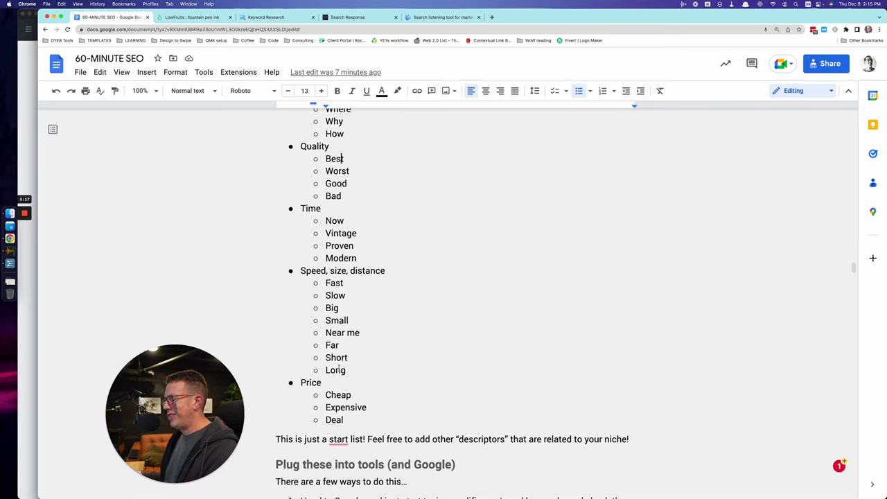
{"action": "double_click", "coordinate": [336, 369]}
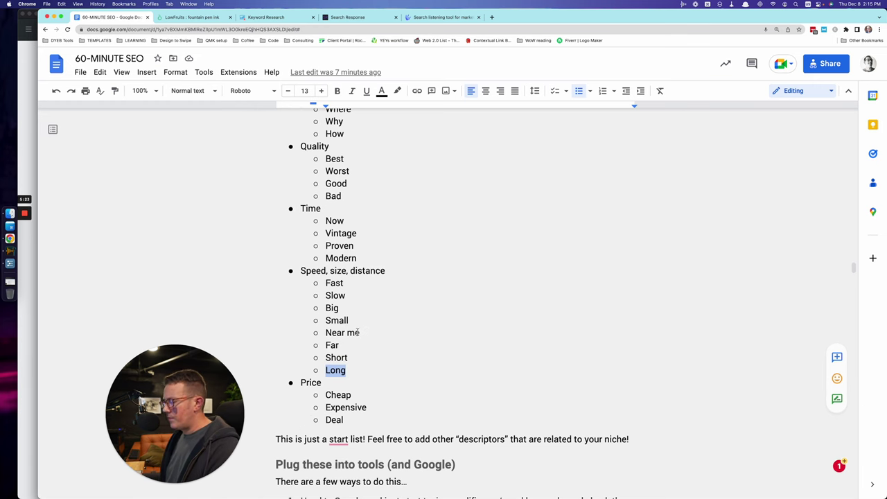
Look back at the brainstormed keyword ideas, and switch to SE Ranking's Keyword Research page and the LowFruits fountain pen ink report
{"action": "scroll", "coordinate": [357, 332], "scroll_direction": "up", "scroll_amount": 10}
{"action": "scroll", "coordinate": [356, 358], "scroll_direction": "down", "scroll_amount": 3}
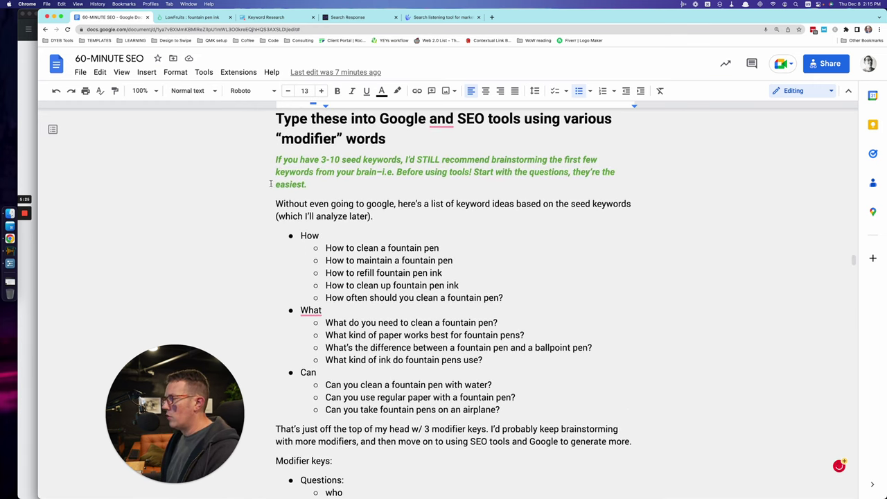
{"action": "left_click", "coordinate": [206, 18]}
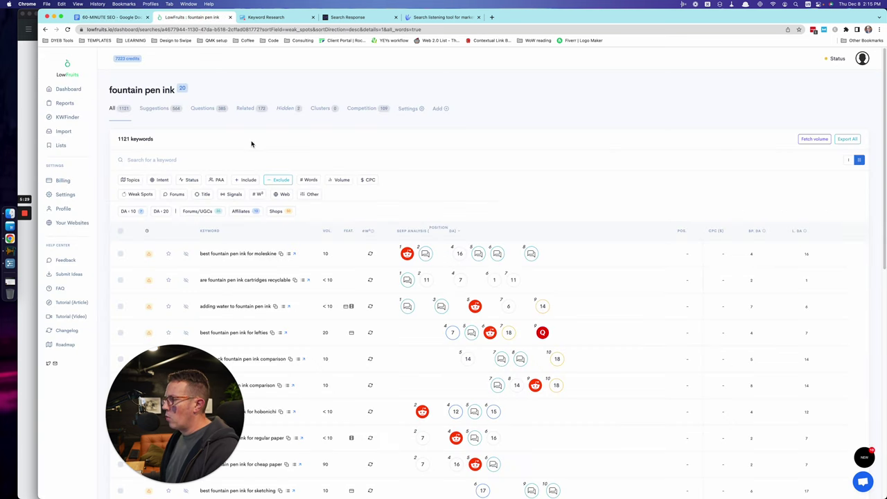
{"action": "left_click", "coordinate": [291, 20]}
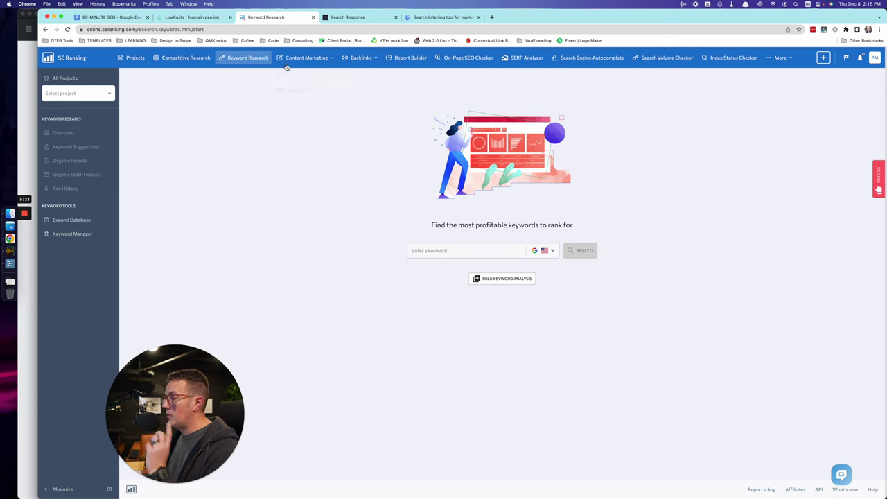
{"action": "left_click", "coordinate": [193, 19]}
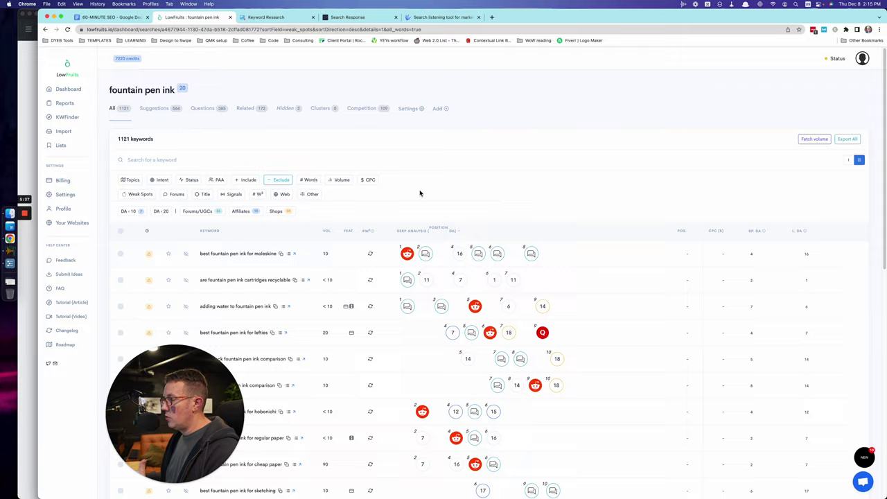
Look over the fountain pen ink keyword list in LowFruits and highlight its total keyword count
{"action": "scroll", "coordinate": [420, 191], "scroll_direction": "down", "scroll_amount": 5}
{"action": "scroll", "coordinate": [458, 233], "scroll_direction": "up", "scroll_amount": 4}
{"action": "scroll", "coordinate": [458, 234], "scroll_direction": "up", "scroll_amount": 3}
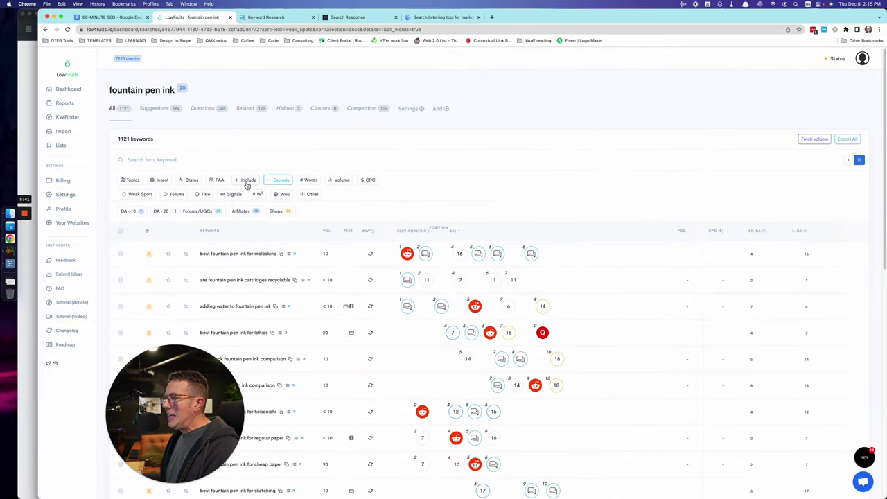
{"action": "mouse_move", "coordinate": [119, 138]}
{"action": "left_mouse_down"}
{"action": "mouse_move", "coordinate": [155, 144]}
{"action": "mouse_move", "coordinate": [129, 139]}
{"action": "left_mouse_up"}
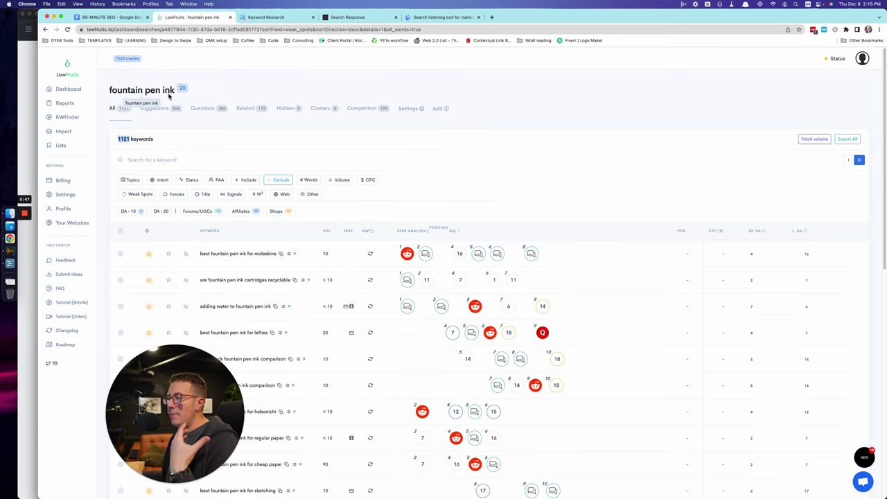
Copy the seed keyword fountain pen ink from the LowFruits report title and analyze it in SE Ranking's Keyword Research for the US
{"action": "scroll", "coordinate": [388, 175], "scroll_direction": "down", "scroll_amount": 15}
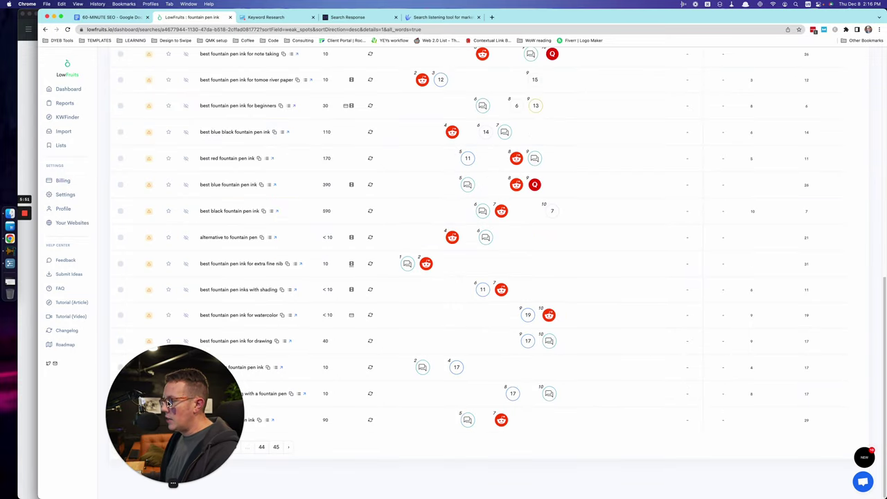
{"action": "scroll", "coordinate": [343, 272], "scroll_direction": "up", "scroll_amount": 15}
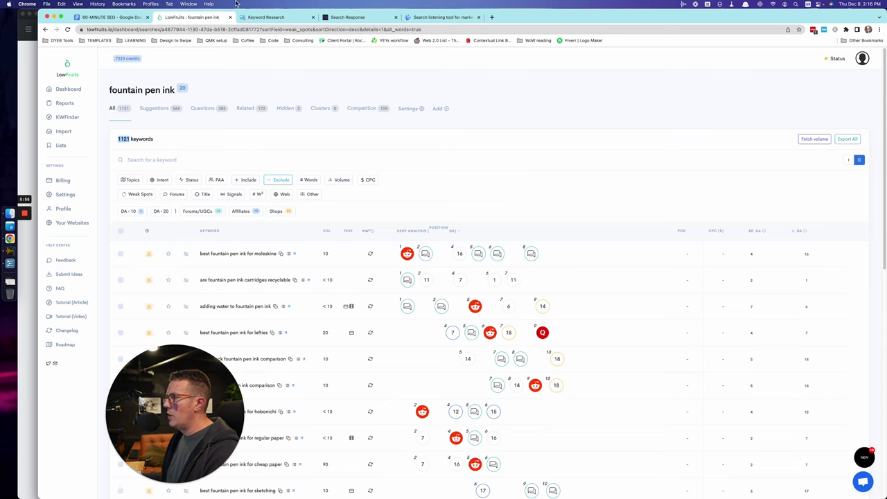
{"action": "left_click", "coordinate": [284, 19]}
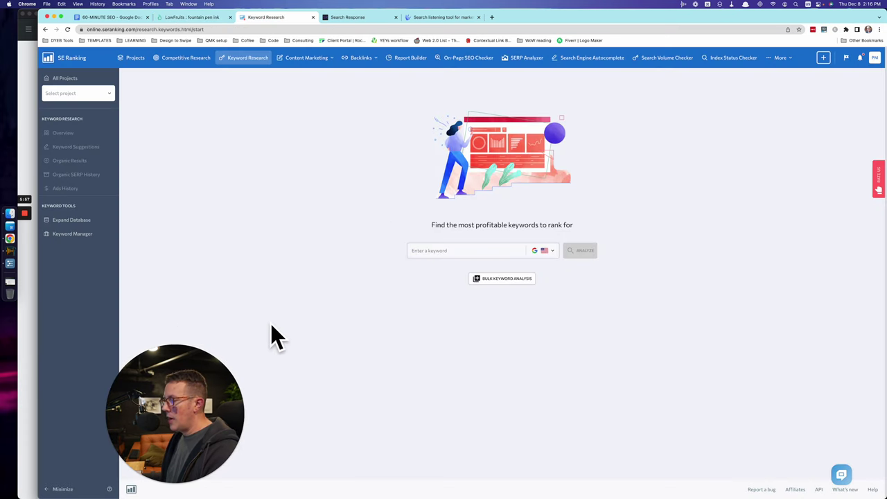
{"action": "key", "text": "super+shift+bracketleft"}
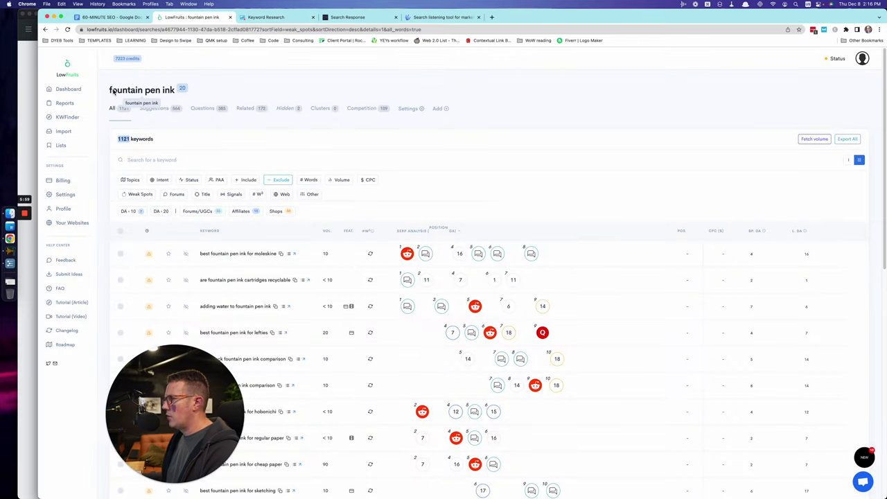
{"action": "left_click_drag", "start_coordinate": [111, 91], "coordinate": [174, 93]}
{"action": "key", "text": "super+c"}
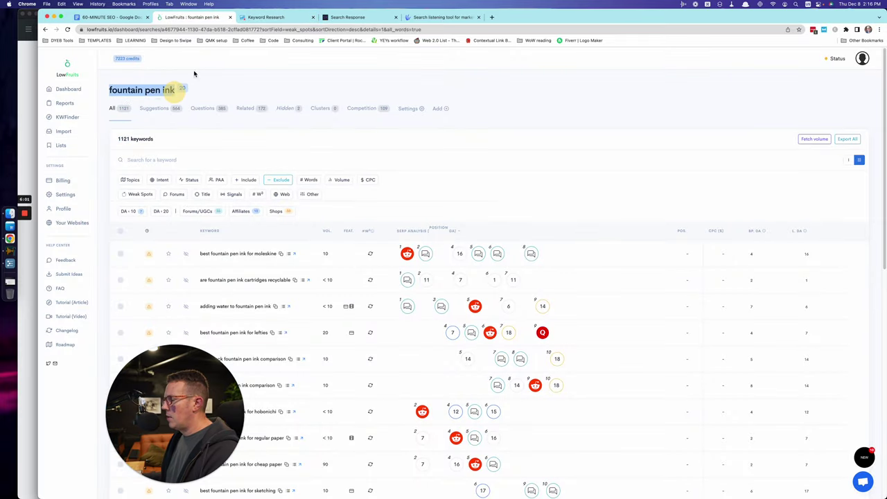
{"action": "key", "text": "super+shift+bracketright"}
{"action": "left_click", "coordinate": [450, 251]}
{"action": "key", "text": "super+v"}
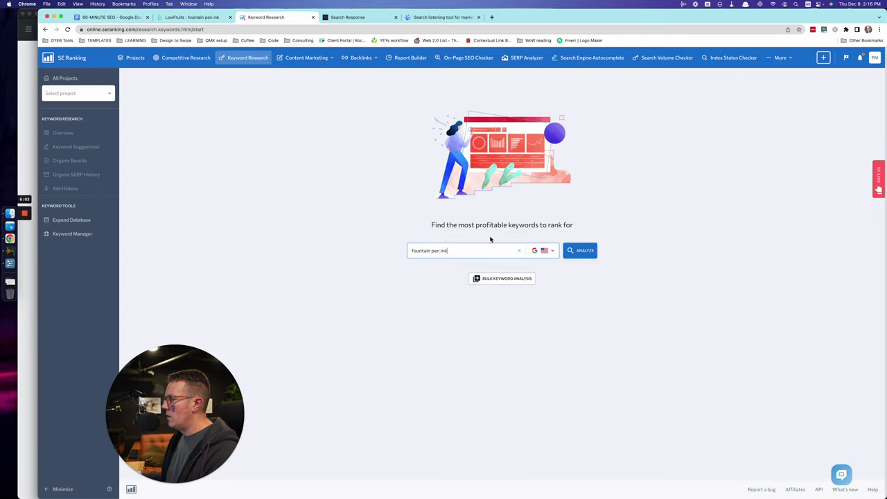
{"action": "left_click", "coordinate": [587, 255]}
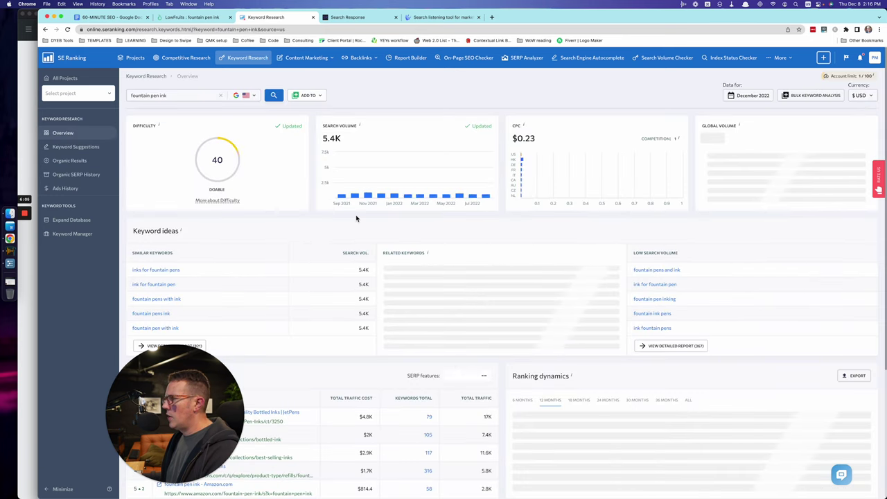
Look over the fountain pen ink overview and open the detailed report of similar keywords
{"action": "scroll", "coordinate": [278, 248], "scroll_direction": "down", "scroll_amount": 6}
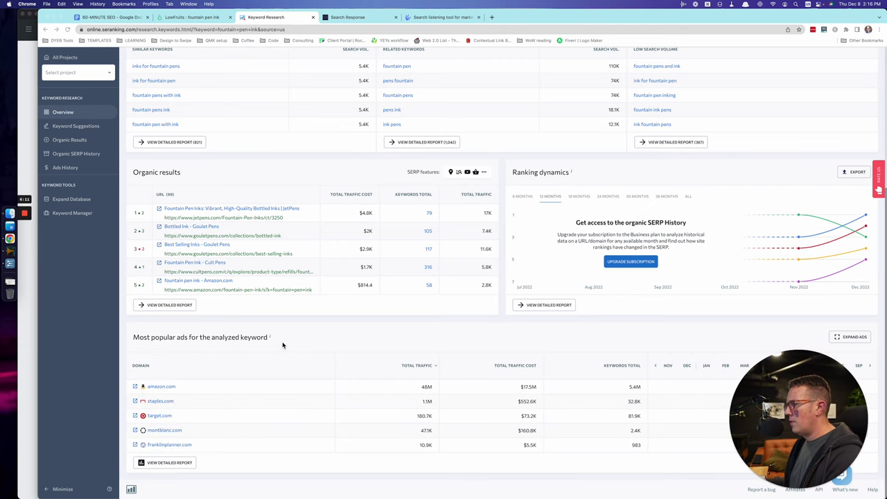
{"action": "scroll", "coordinate": [284, 347], "scroll_direction": "up", "scroll_amount": 4}
{"action": "scroll", "coordinate": [283, 347], "scroll_direction": "up", "scroll_amount": 2}
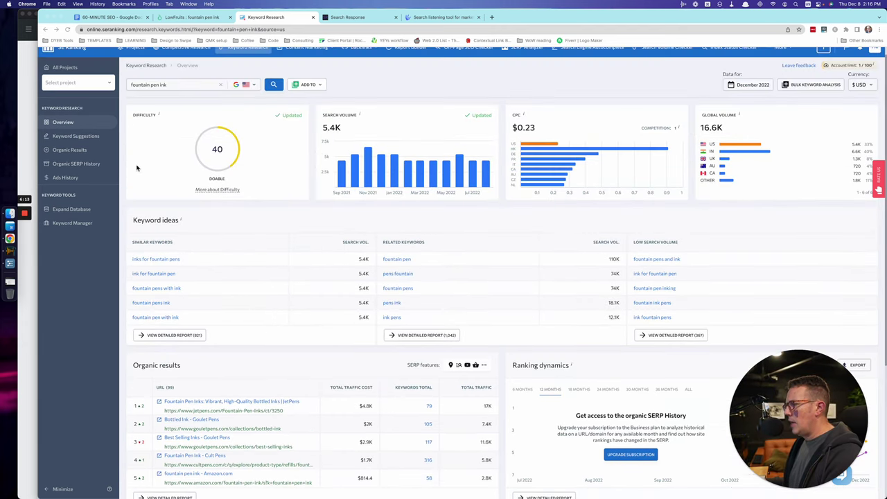
{"action": "left_click", "coordinate": [171, 335]}
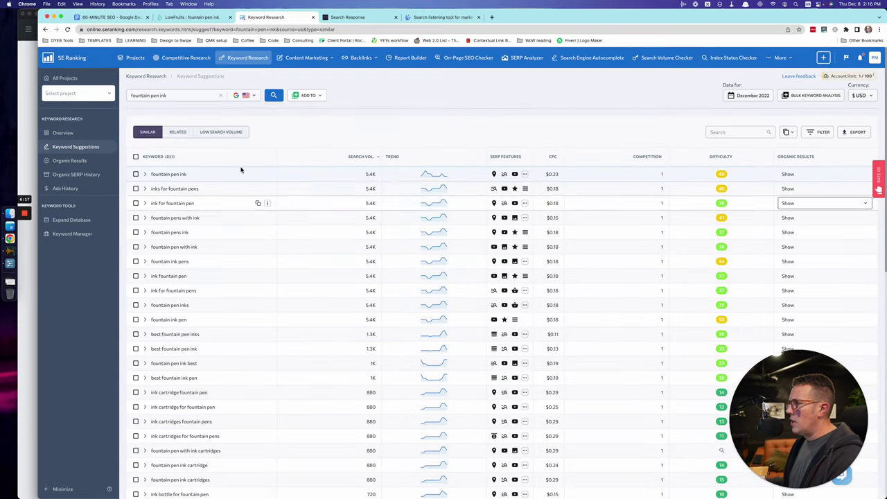
Filter the similar keywords to include the modifier long, and check the remaining keyword row
{"action": "left_click", "coordinate": [819, 133]}
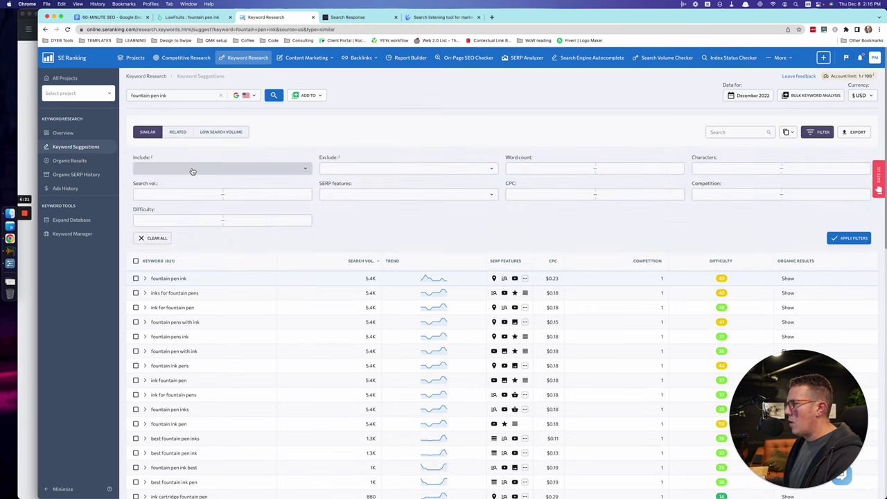
{"action": "left_click", "coordinate": [215, 173]}
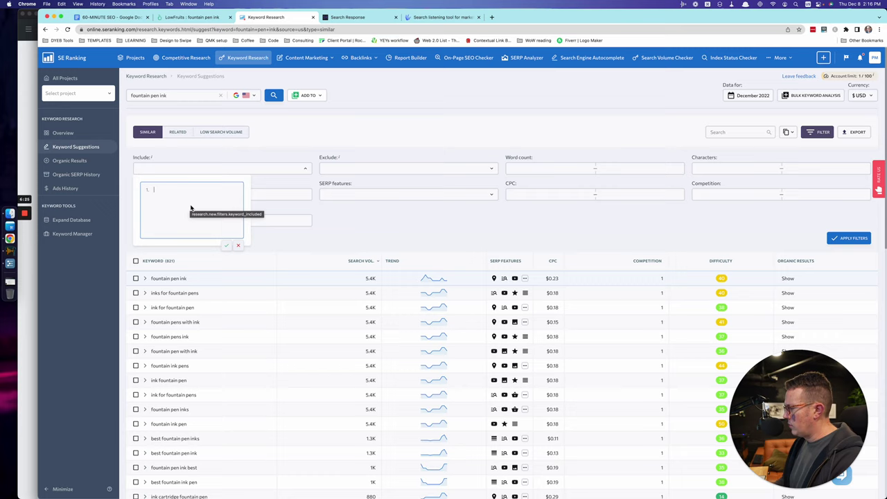
{"action": "type", "text": "long"}
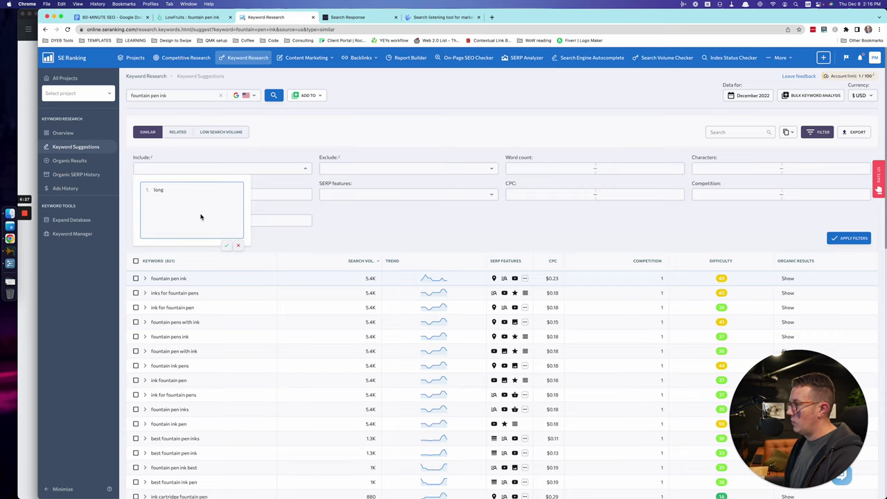
{"action": "left_click", "coordinate": [226, 246]}
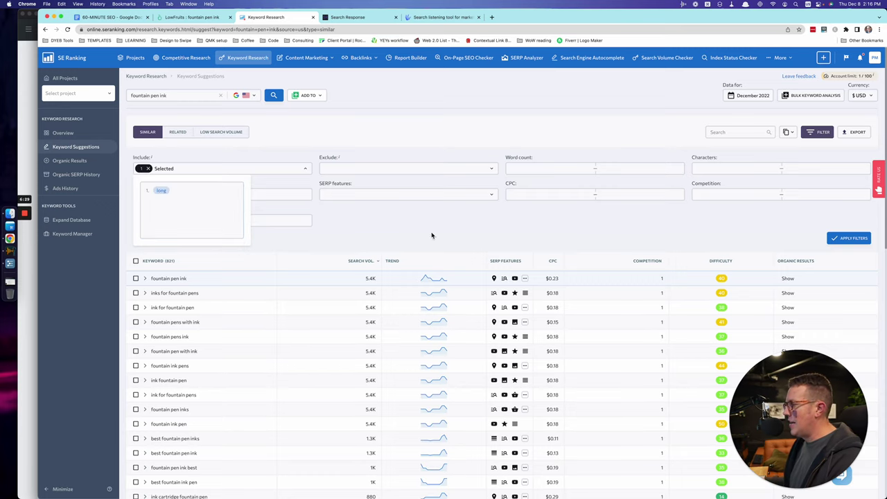
{"action": "left_click", "coordinate": [857, 239]}
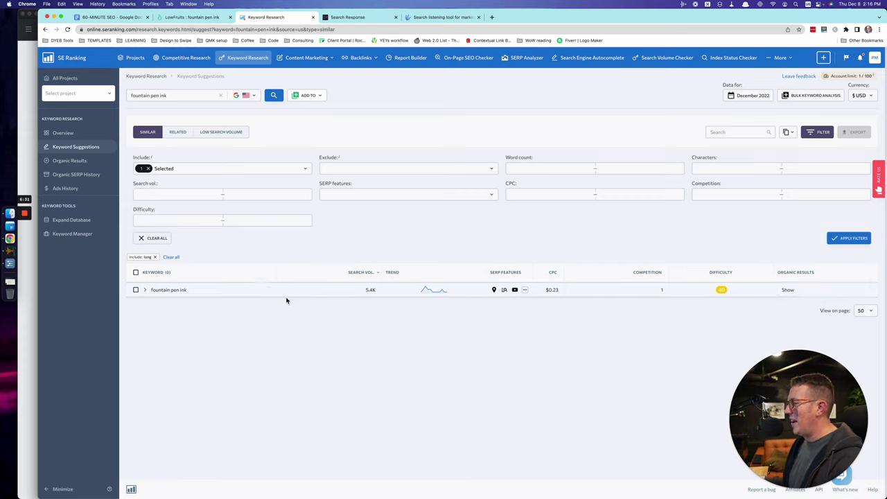
{"action": "left_click", "coordinate": [145, 291]}
{"action": "left_click", "coordinate": [146, 290]}
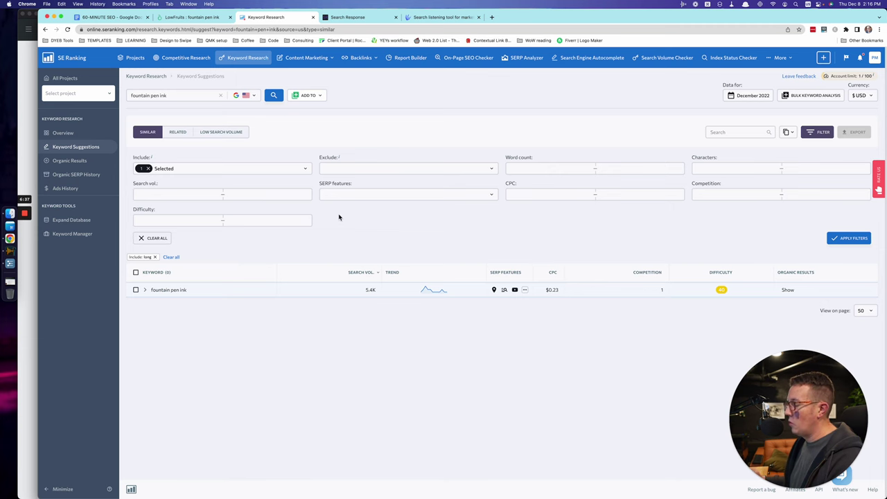
Switch to the LowFruits fountain pen ink report and filter its keywords to include any word matching long
{"action": "key", "text": "ctrl+shift+Tab"}
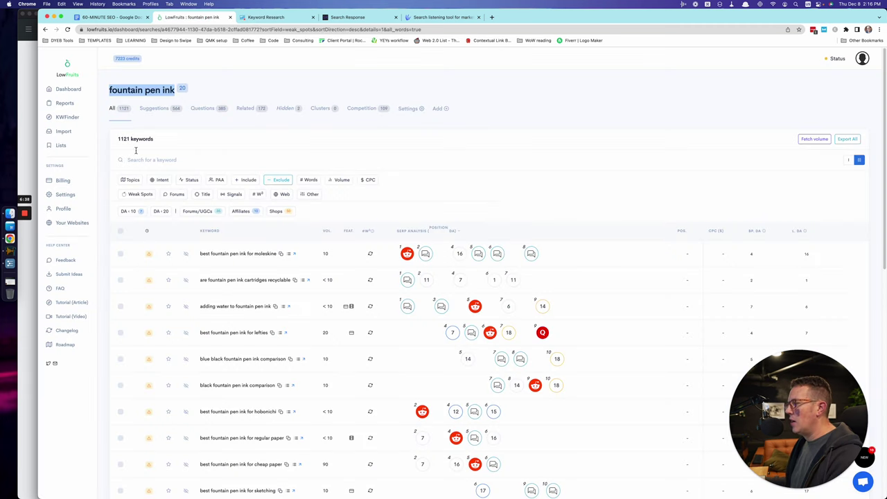
{"action": "left_click", "coordinate": [247, 180]}
{"action": "left_click", "coordinate": [316, 223]}
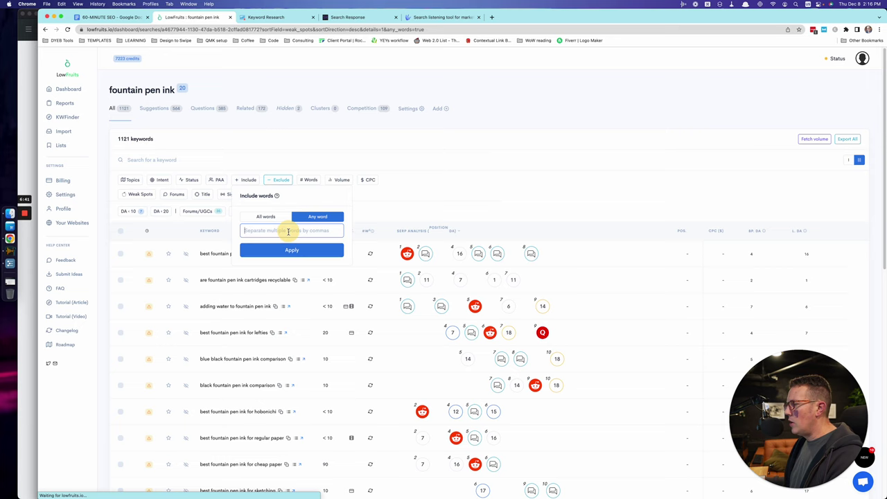
{"action": "type", "text": "long"}
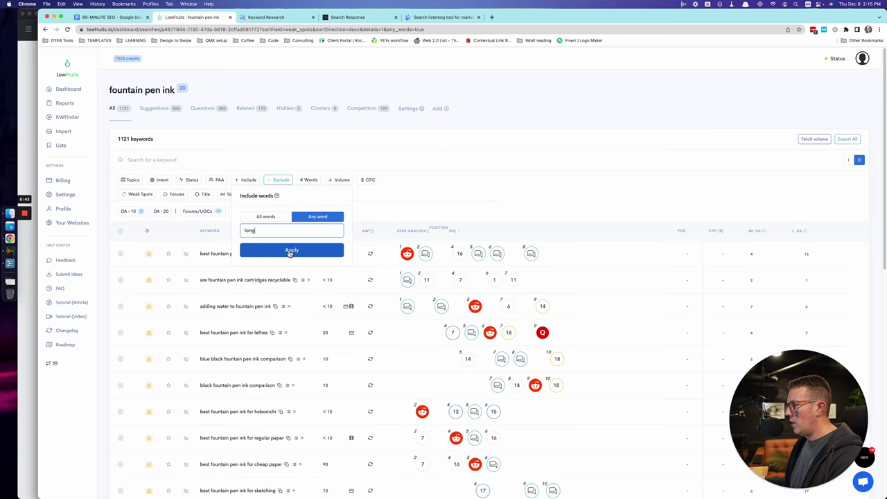
{"action": "left_click", "coordinate": [289, 251]}
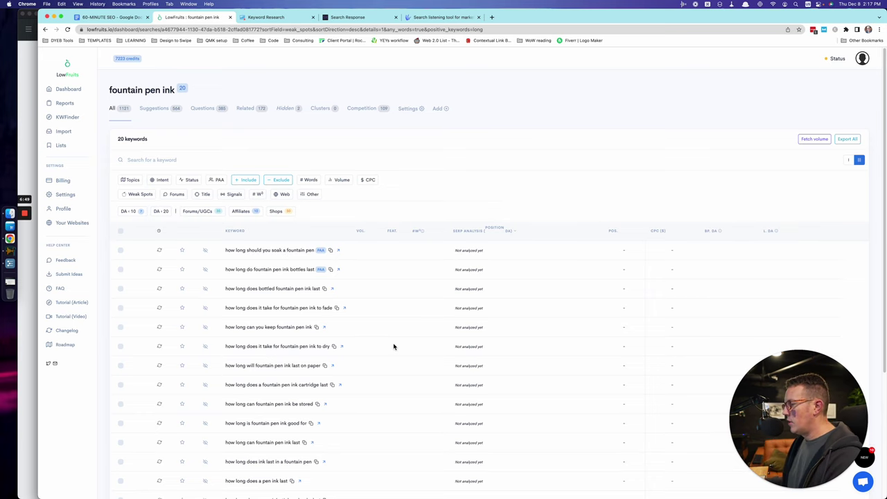
{"action": "scroll", "coordinate": [293, 302], "scroll_direction": "down", "scroll_amount": 3}
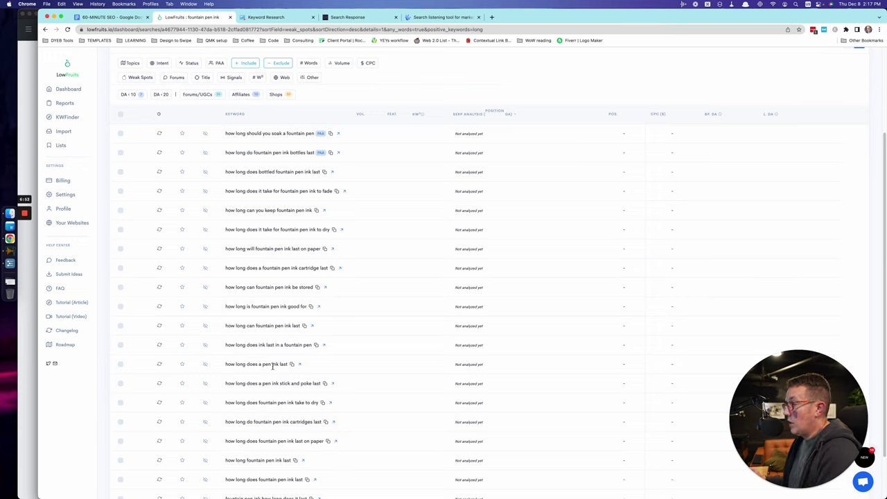
Hide the first five filtered keywords, from how long should you soak a fountain pen through how long can you keep fountain pen ink
{"action": "left_click", "coordinate": [205, 133]}
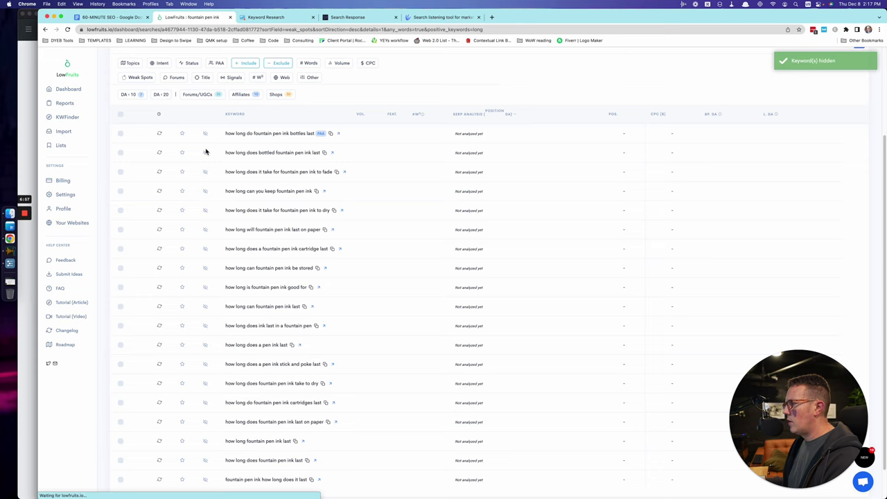
{"action": "left_click", "coordinate": [205, 151]}
{"action": "left_click", "coordinate": [205, 136]}
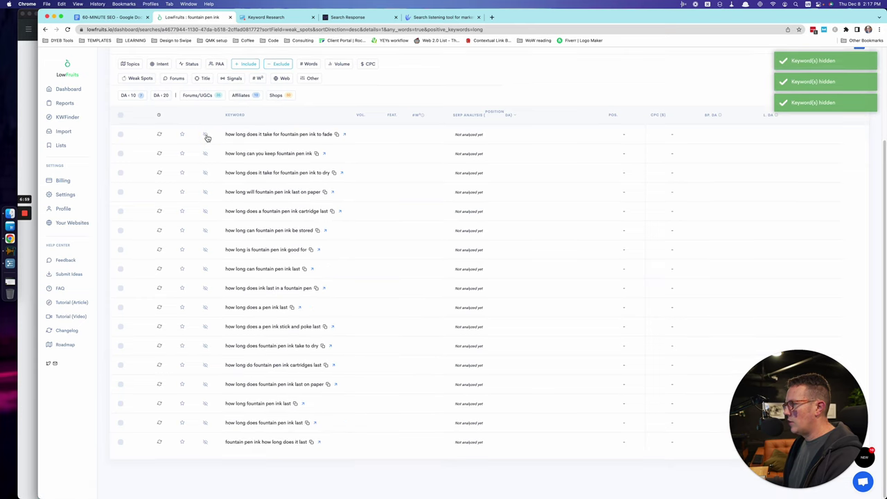
{"action": "left_click", "coordinate": [205, 137]}
{"action": "left_click", "coordinate": [205, 153]}
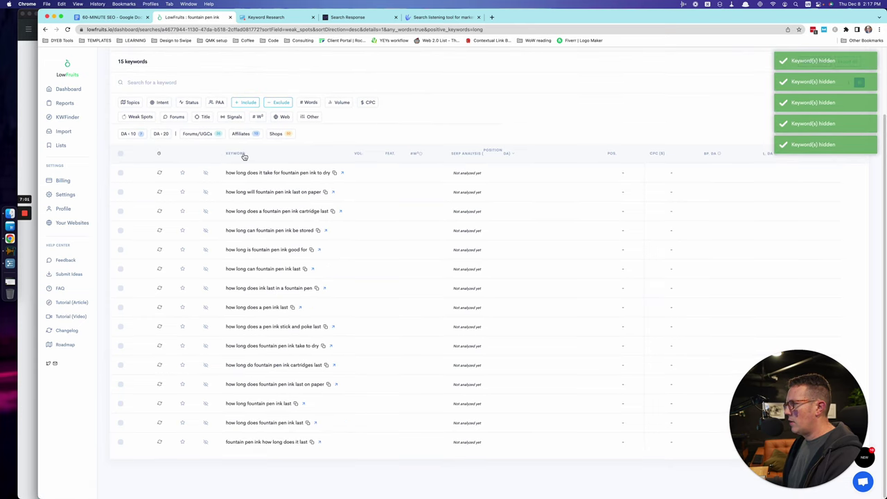
{"action": "scroll", "coordinate": [186, 264], "scroll_direction": "up", "scroll_amount": 3}
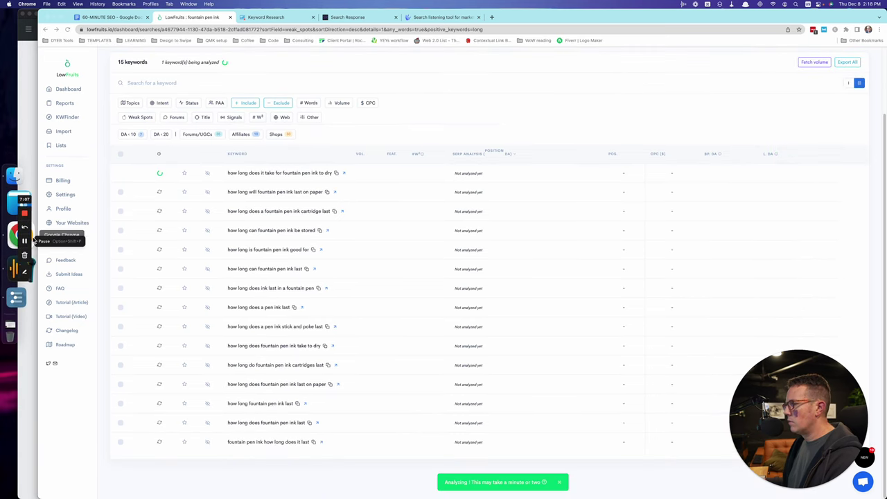
Start the analysis of the seven keywords from how long will fountain pen ink last on paper through how long does a pen ink last
{"action": "left_click", "coordinate": [159, 196]}
{"action": "left_click", "coordinate": [160, 212]}
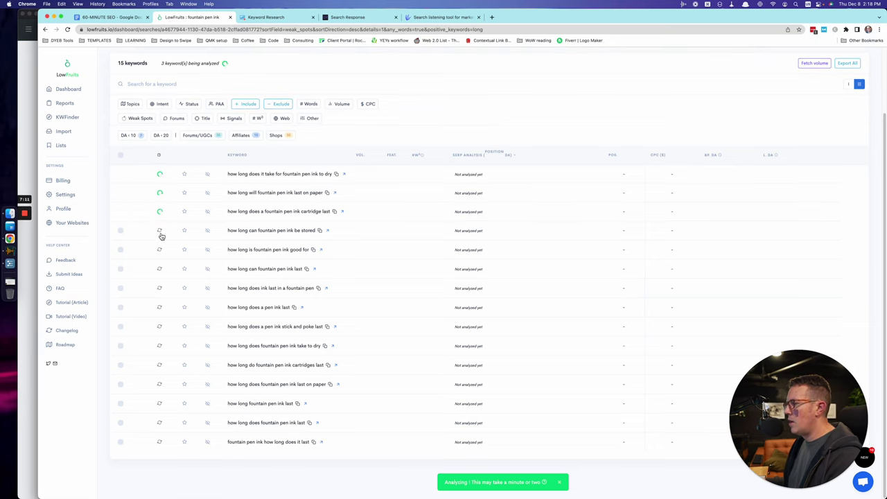
{"action": "left_click", "coordinate": [159, 232]}
{"action": "left_click", "coordinate": [159, 250]}
{"action": "left_click", "coordinate": [161, 268]}
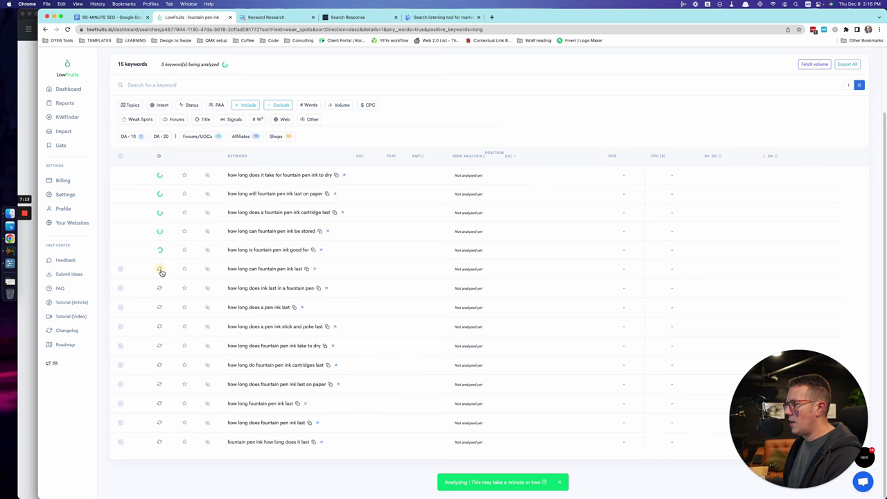
{"action": "left_click", "coordinate": [160, 290]}
{"action": "left_click", "coordinate": [159, 307]}
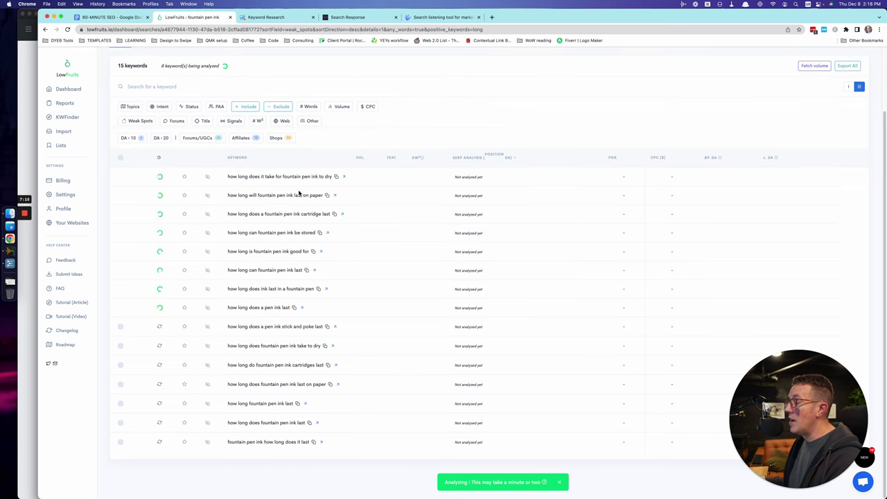
Switch to the 60-MINUTE SEO document and review the modifier list and the Plug these into tools (and Google) section
{"action": "key", "text": "ctrl+shift+Tab"}
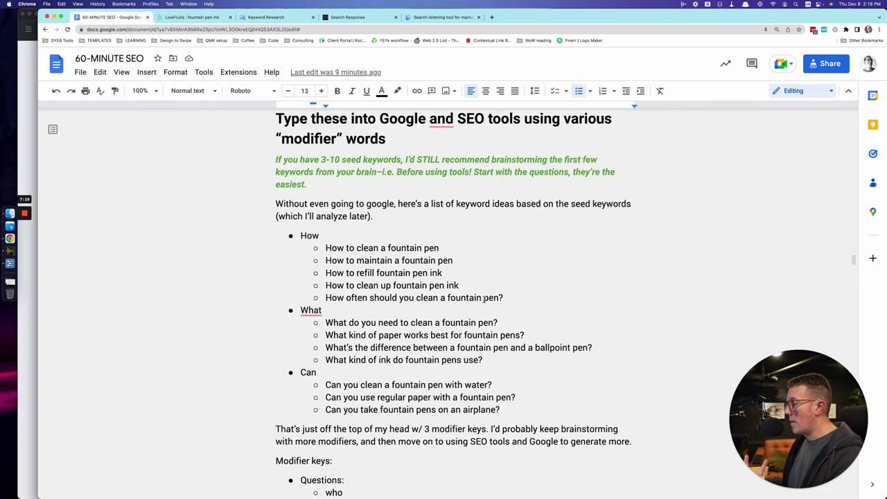
{"action": "scroll", "coordinate": [266, 282], "scroll_direction": "down", "scroll_amount": 3}
{"action": "scroll", "coordinate": [399, 331], "scroll_direction": "down", "scroll_amount": 5}
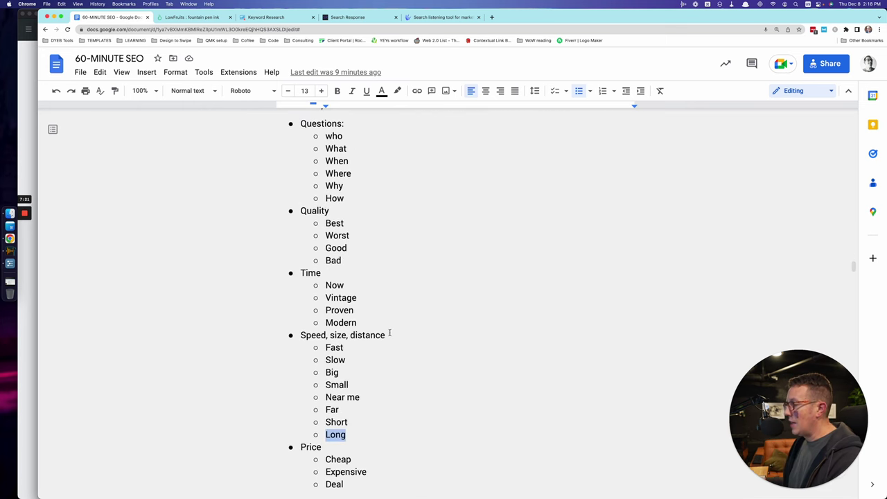
{"action": "scroll", "coordinate": [385, 334], "scroll_direction": "down", "scroll_amount": 4}
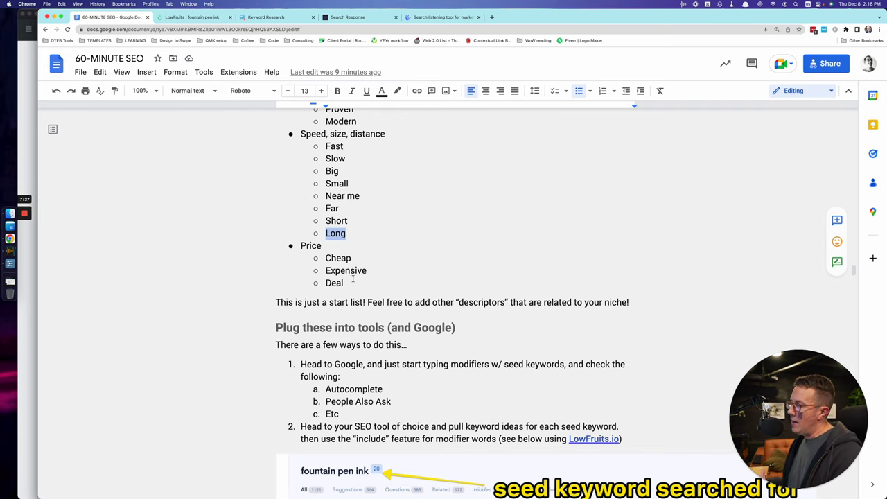
{"action": "scroll", "coordinate": [353, 278], "scroll_direction": "down", "scroll_amount": 1}
{"action": "scroll", "coordinate": [345, 266], "scroll_direction": "down", "scroll_amount": 10}
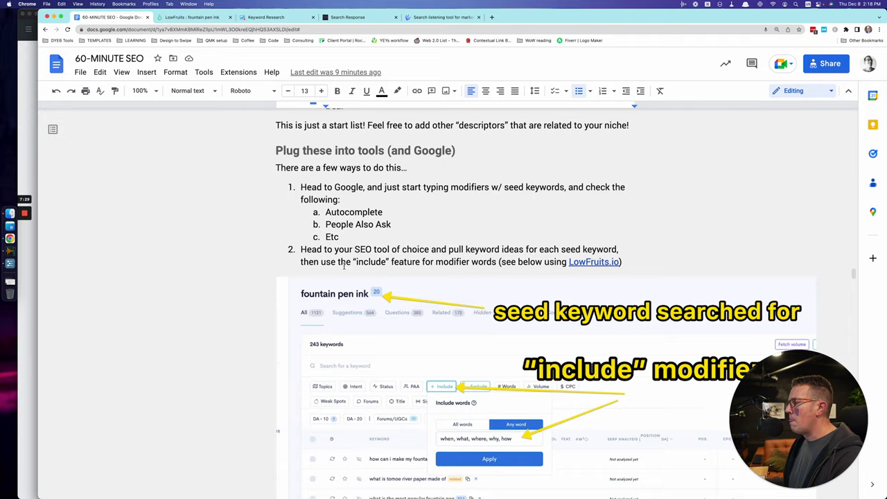
{"action": "scroll", "coordinate": [344, 265], "scroll_direction": "down", "scroll_amount": 15}
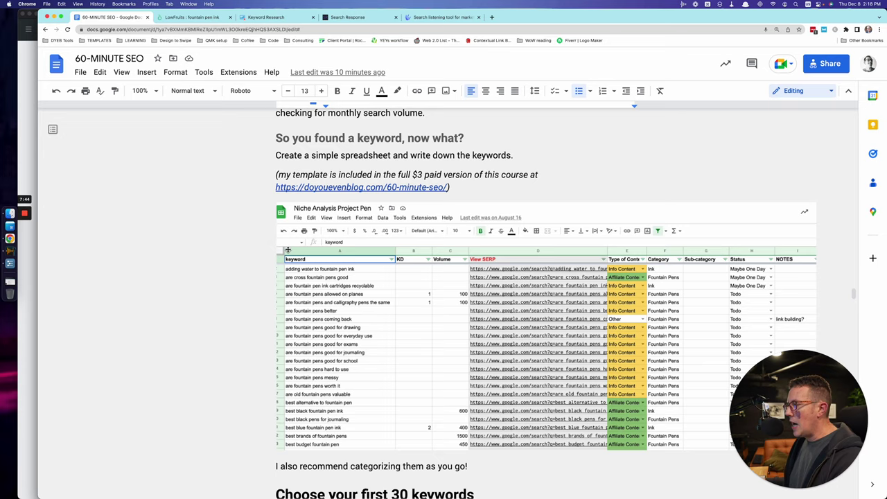
{"action": "scroll", "coordinate": [288, 250], "scroll_direction": "up", "scroll_amount": 15}
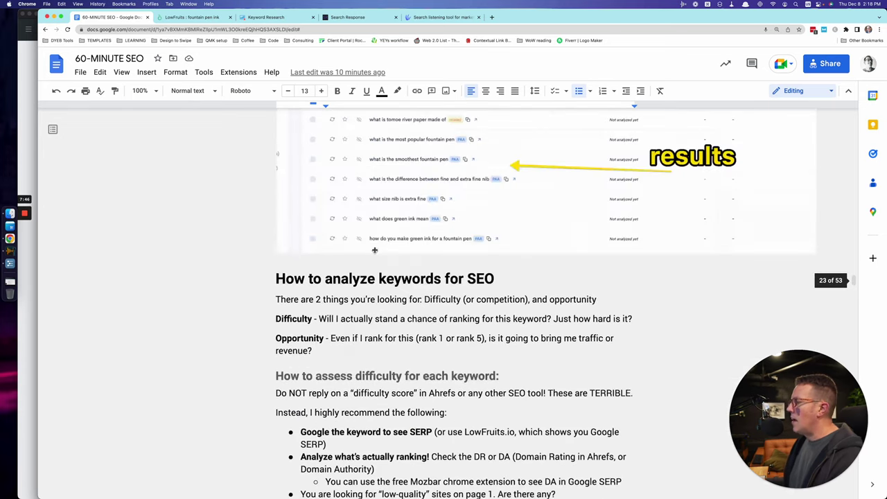
{"action": "scroll", "coordinate": [374, 251], "scroll_direction": "up", "scroll_amount": 8}
{"action": "scroll", "coordinate": [314, 201], "scroll_direction": "down", "scroll_amount": 3}
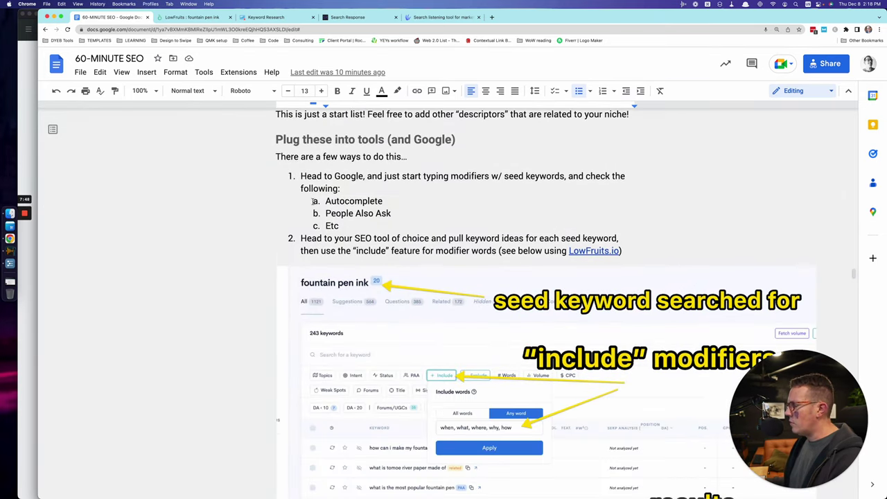
Review the document's annotated include-modifiers example and switch to the fountain pen ink report in LowFruits
{"action": "scroll", "coordinate": [337, 214], "scroll_direction": "down", "scroll_amount": 1}
{"action": "scroll", "coordinate": [350, 196], "scroll_direction": "down", "scroll_amount": 10}
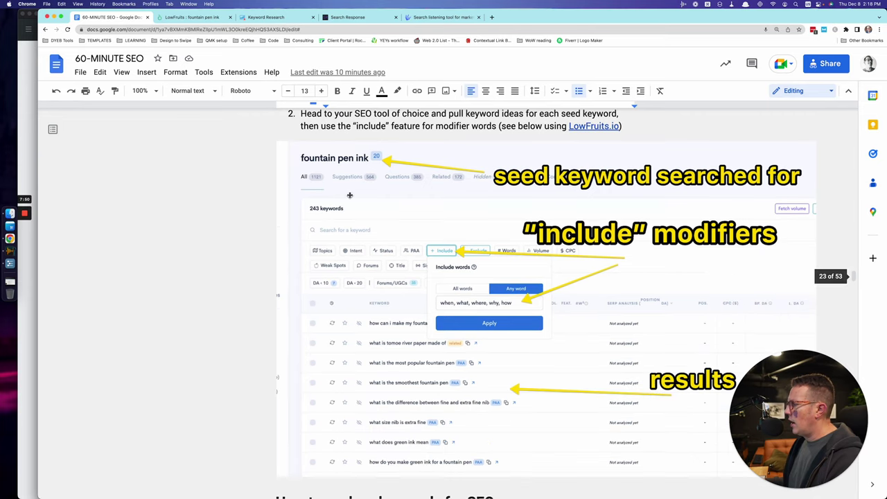
{"action": "scroll", "coordinate": [352, 200], "scroll_direction": "up", "scroll_amount": 3}
{"action": "key", "text": "ctrl+Tab"}
{"action": "key", "text": "ctrl+Tab"}
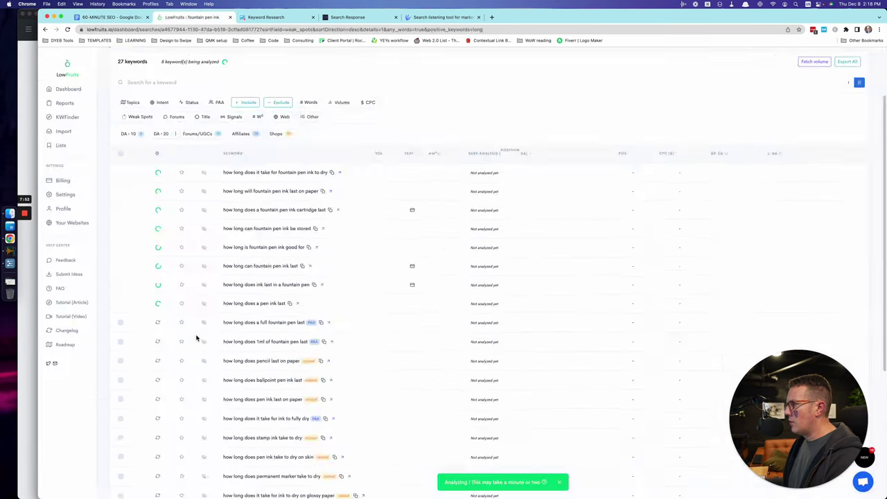
Look over the home pages of Search Response and AnswerThePublic
{"action": "left_click", "coordinate": [364, 18]}
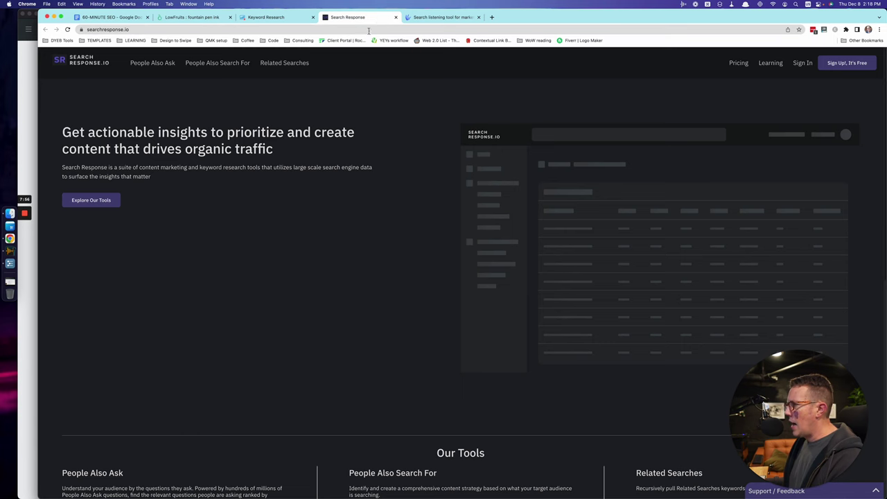
{"action": "left_click", "coordinate": [443, 17]}
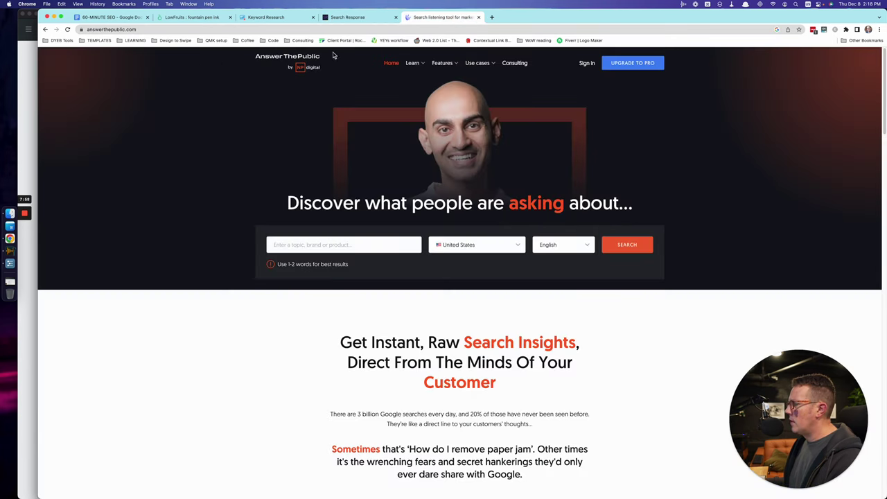
{"action": "scroll", "coordinate": [328, 201], "scroll_direction": "down", "scroll_amount": 3}
{"action": "scroll", "coordinate": [268, 248], "scroll_direction": "up", "scroll_amount": 3}
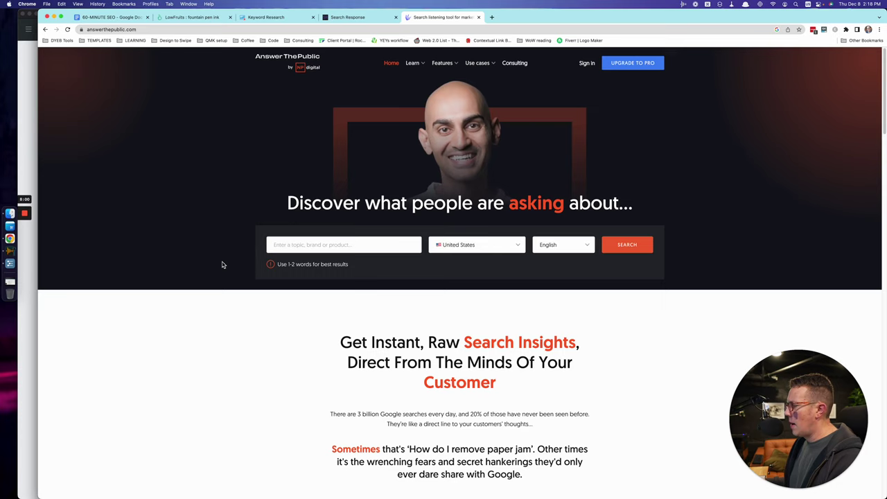
Run an AnswerThePublic search for fountain pen ink in the United States in English and look through its report sections
{"action": "left_click", "coordinate": [286, 247]}
{"action": "type", "text": "fountain pen ink"}
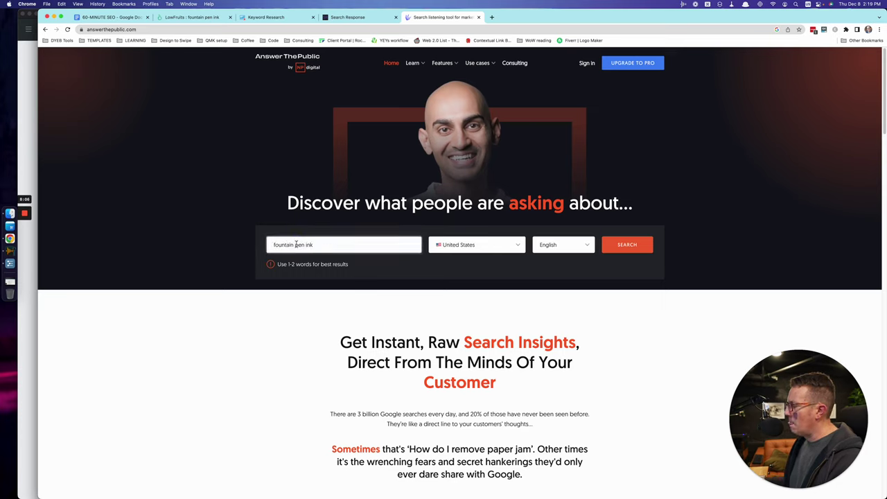
{"action": "left_click", "coordinate": [629, 248]}
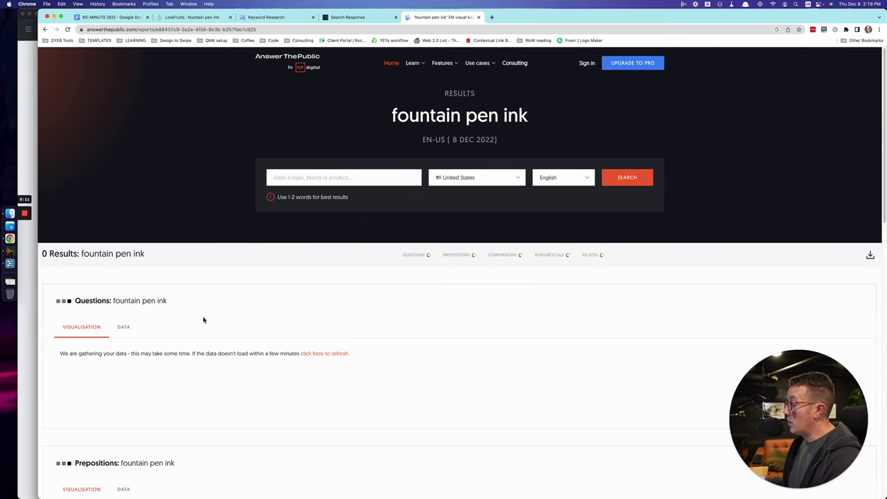
{"action": "scroll", "coordinate": [203, 319], "scroll_direction": "down", "scroll_amount": 3}
{"action": "scroll", "coordinate": [202, 318], "scroll_direction": "down", "scroll_amount": 10}
{"action": "scroll", "coordinate": [234, 331], "scroll_direction": "up", "scroll_amount": 12}
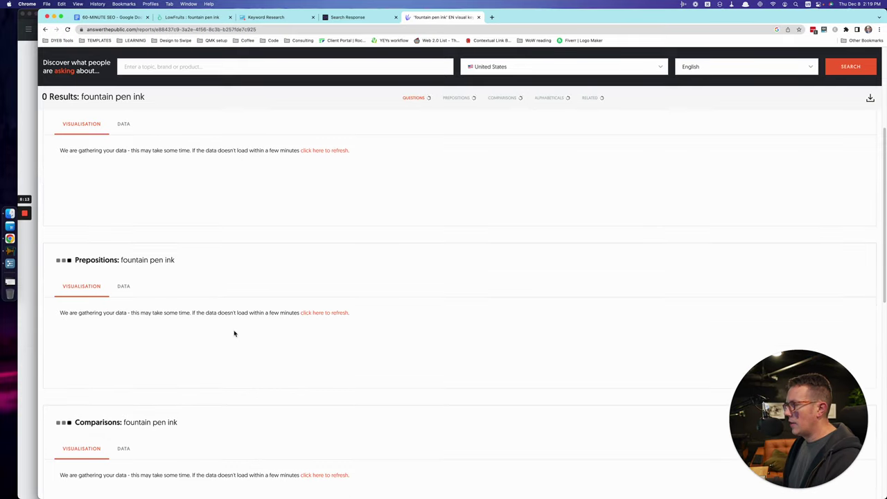
Open Keyword Sheeter in a new tab and start generating keyword ideas for fountain pen ink
{"action": "key", "text": "super+t"}
{"action": "type", "text": "key"}
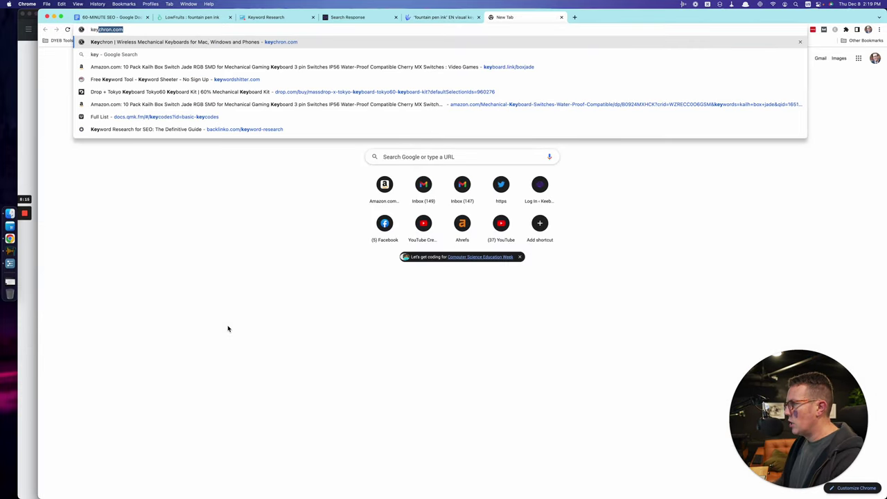
{"action": "type", "text": "word"}
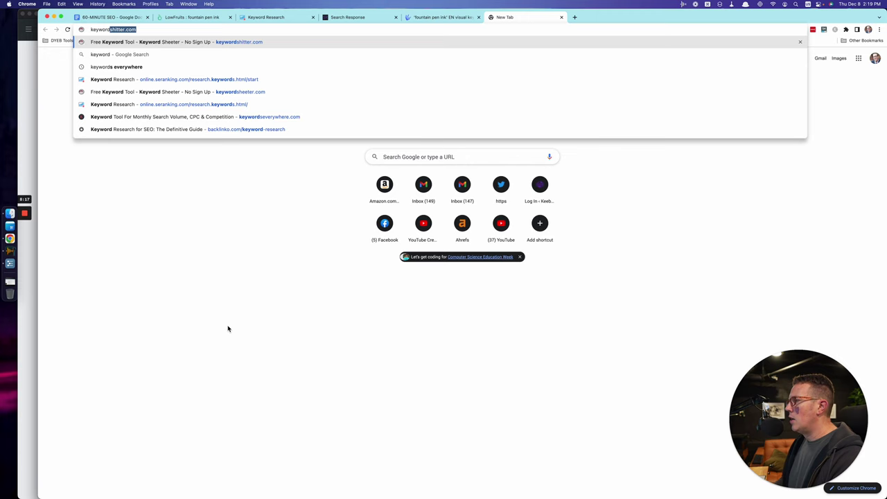
{"action": "key", "text": "Return"}
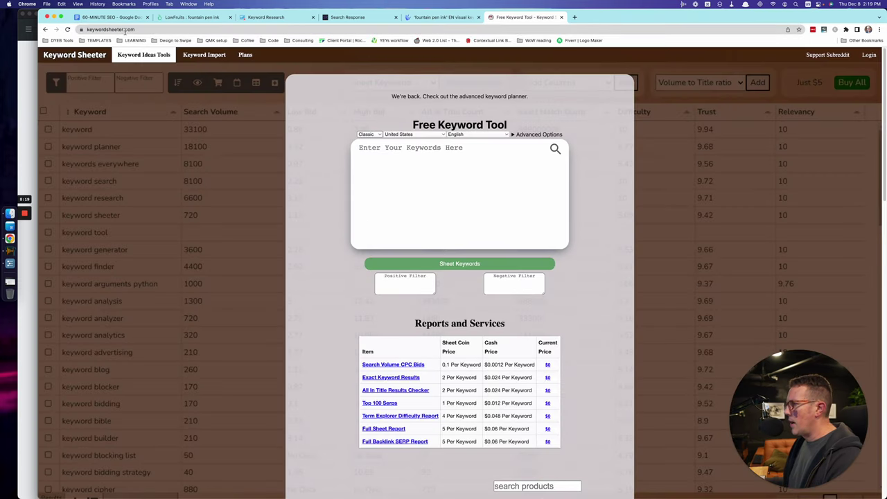
{"action": "left_click", "coordinate": [479, 217]}
{"action": "type", "text": "fountain pen"}
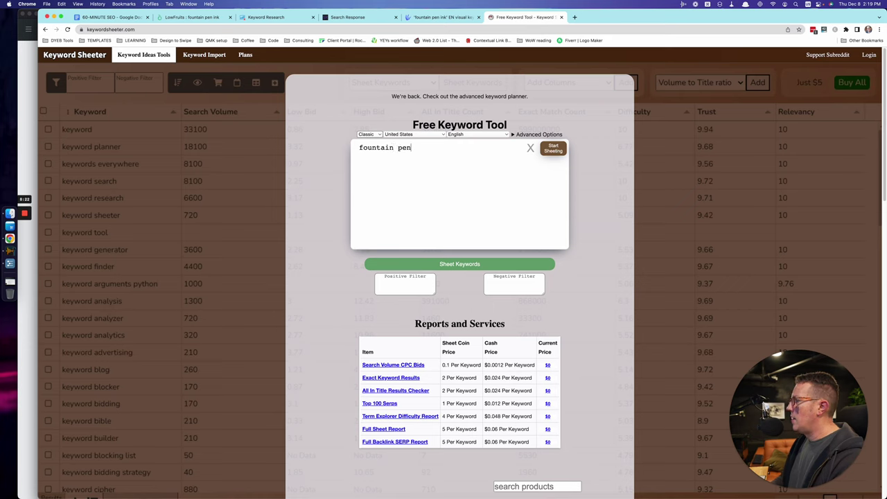
{"action": "type", "text": " ink"}
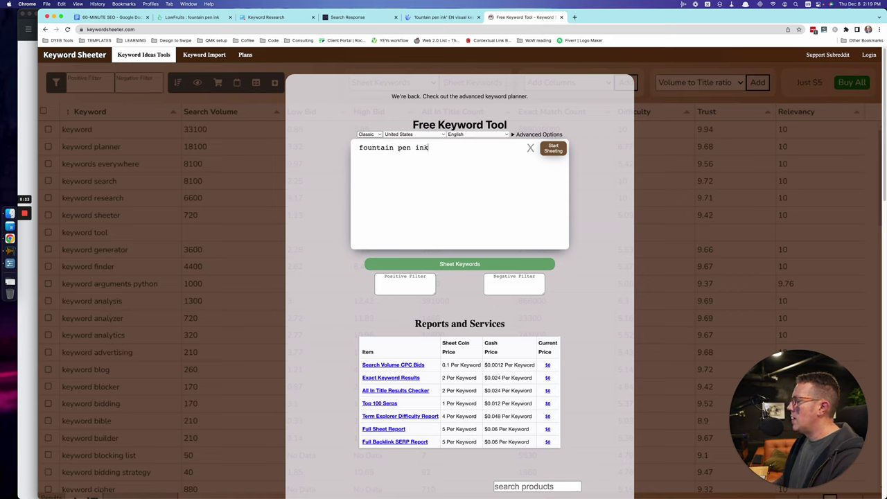
{"action": "left_click", "coordinate": [556, 156]}
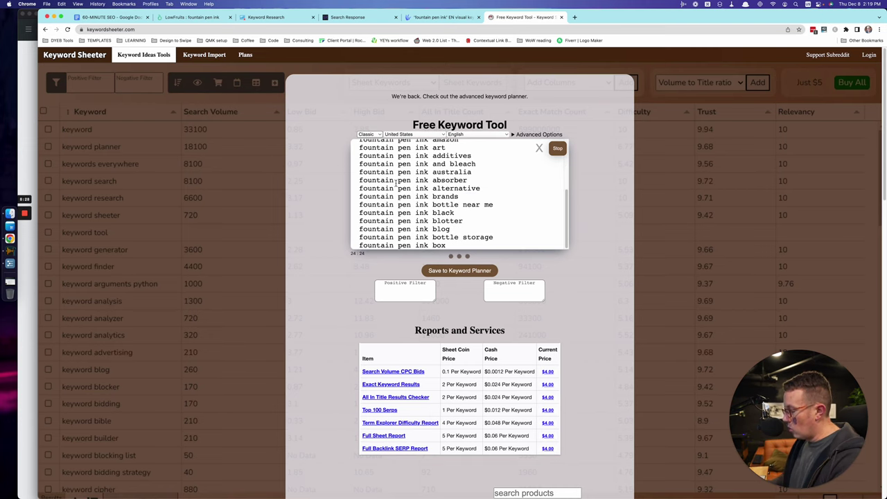
Open Google in a new tab and enter fountain pen ink to get its autocomplete suggestions without running the search
{"action": "key", "text": "super+t"}
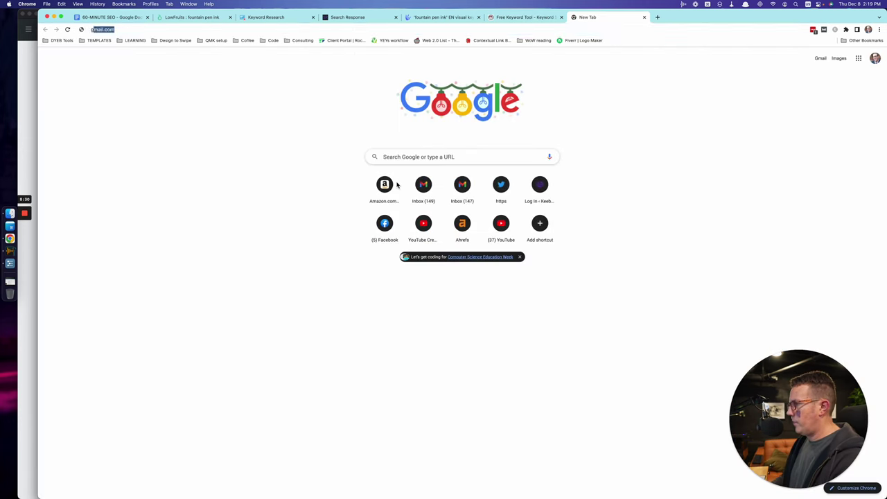
{"action": "type", "text": "founta"}
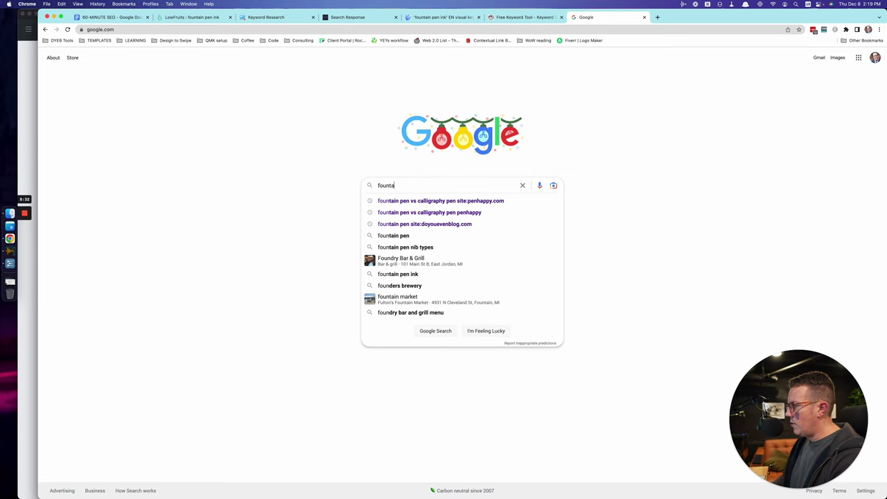
{"action": "type", "text": "in pen ink"}
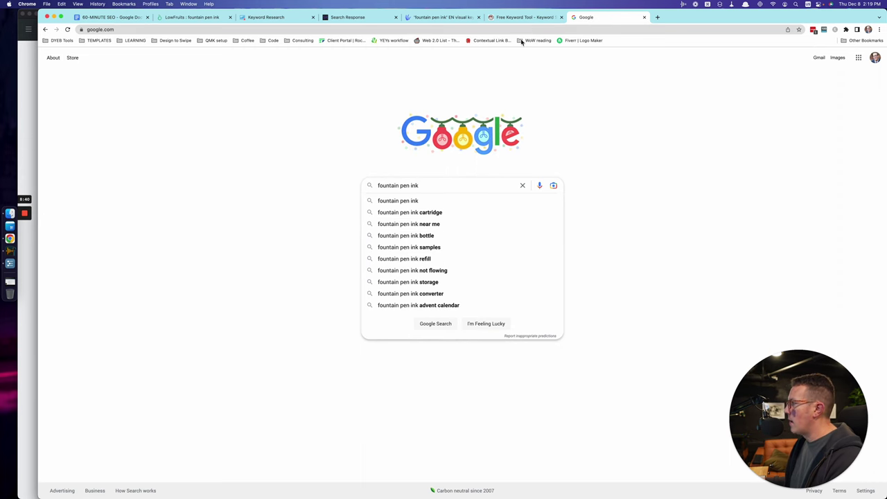
Return to Keyword Sheeter, stop the keyword generation and look through the generated fountain pen ink keywords from the beginning
{"action": "left_click", "coordinate": [509, 18]}
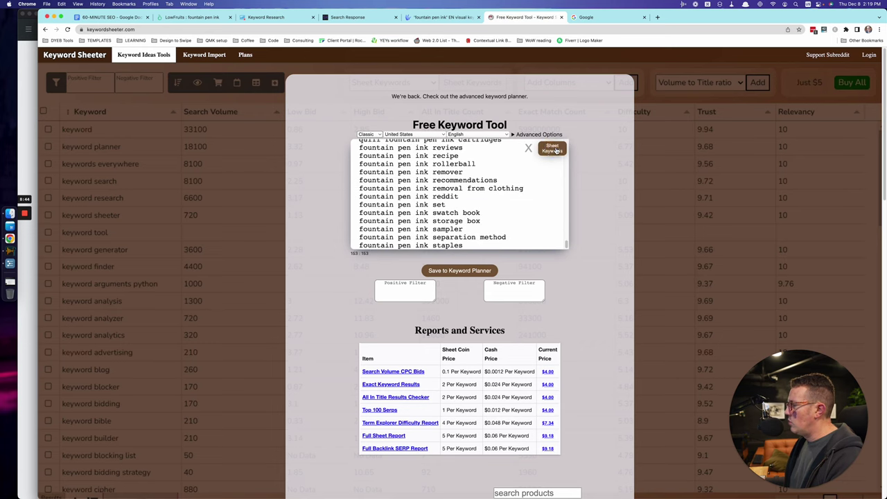
{"action": "right_click", "coordinate": [435, 250]}
{"action": "left_click", "coordinate": [418, 218]}
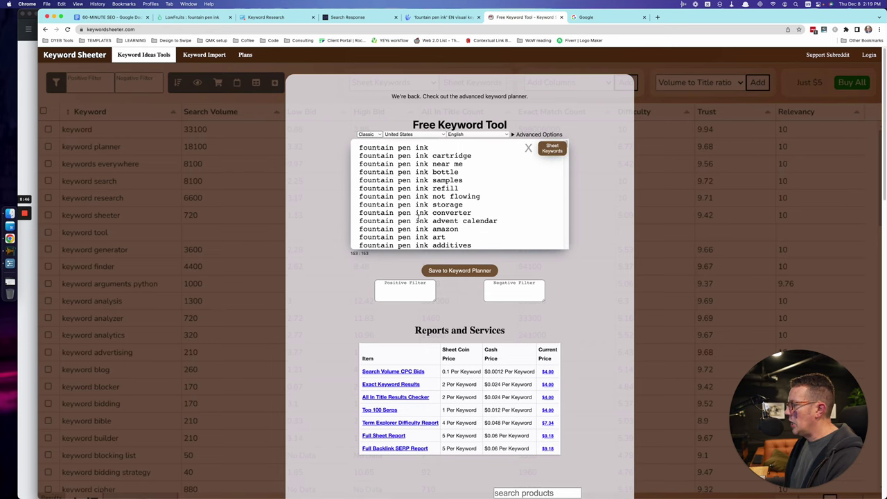
{"action": "scroll", "coordinate": [438, 228], "scroll_direction": "down", "scroll_amount": 5}
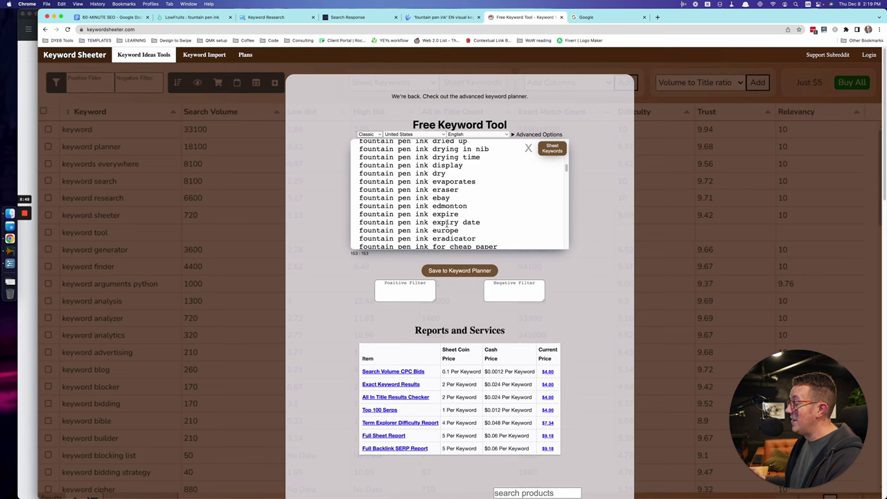
{"action": "scroll", "coordinate": [446, 223], "scroll_direction": "down", "scroll_amount": 5}
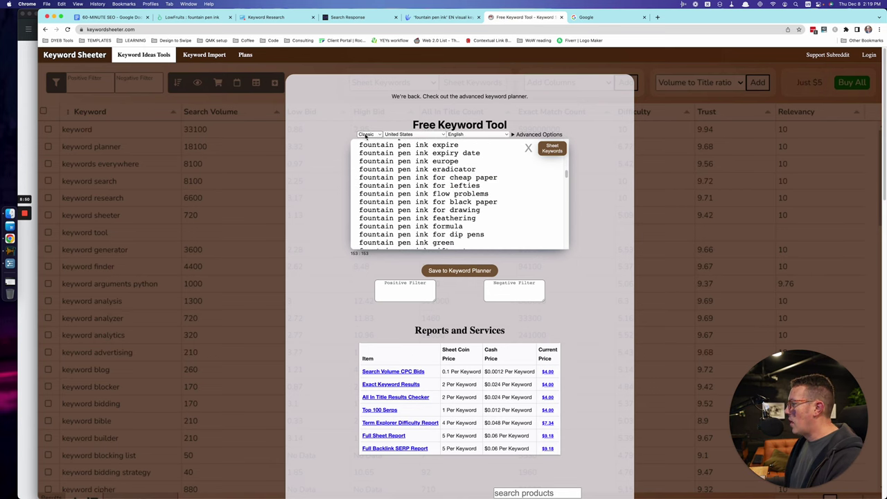
{"action": "scroll", "coordinate": [392, 187], "scroll_direction": "down", "scroll_amount": 1}
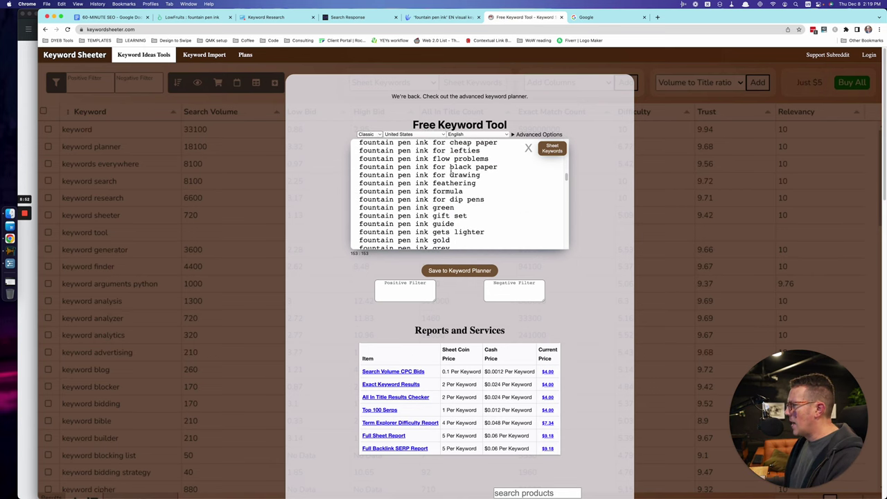
{"action": "scroll", "coordinate": [414, 186], "scroll_direction": "down", "scroll_amount": 1}
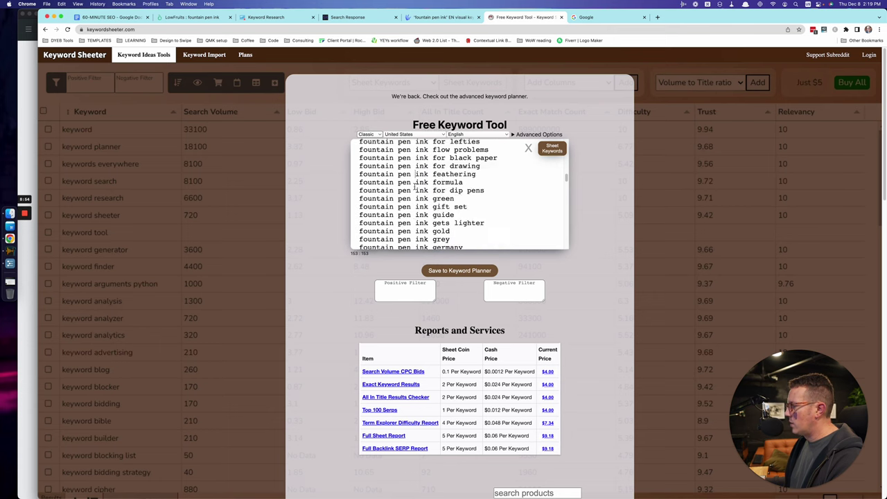
{"action": "scroll", "coordinate": [414, 185], "scroll_direction": "down", "scroll_amount": 10}
{"action": "left_click_drag", "start_coordinate": [356, 149], "coordinate": [553, 246]}
{"action": "left_click", "coordinate": [427, 198]}
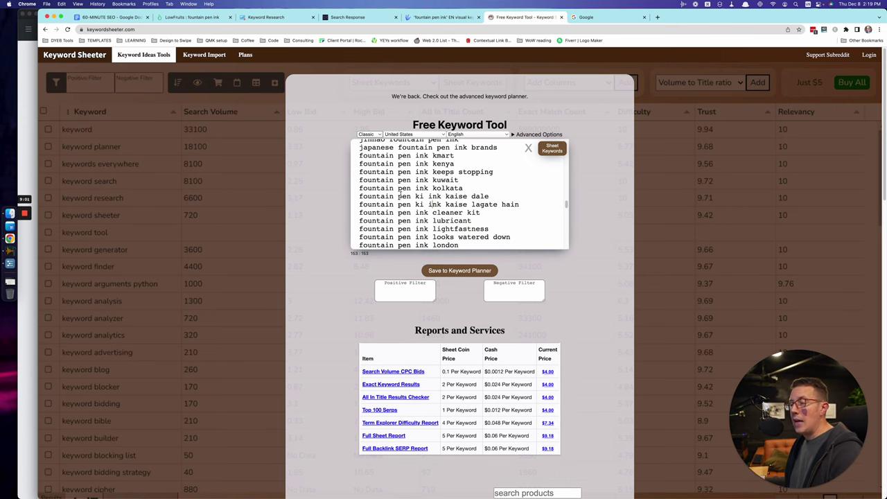
Compare Google's fountain pen ink suggestions with the Keyword Sheeter list and check the keyword analysis in LowFruits
{"action": "left_click", "coordinate": [593, 17]}
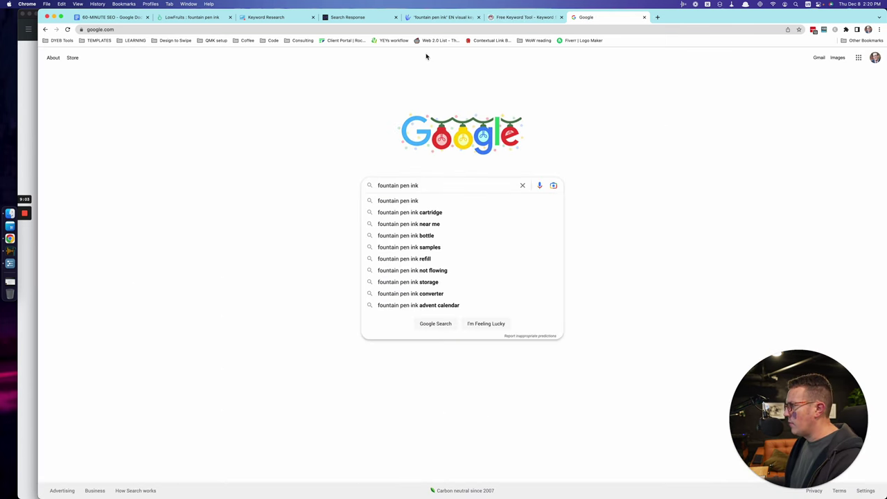
{"action": "left_click", "coordinate": [539, 19]}
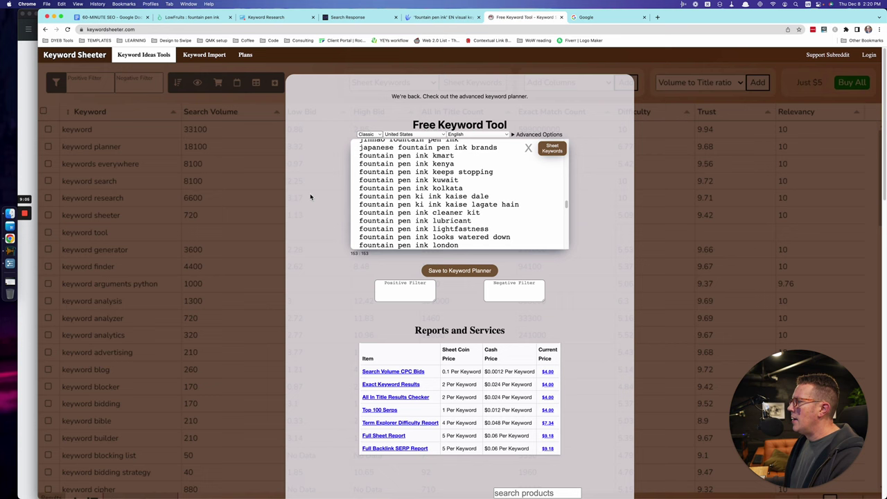
{"action": "key", "text": "super+2"}
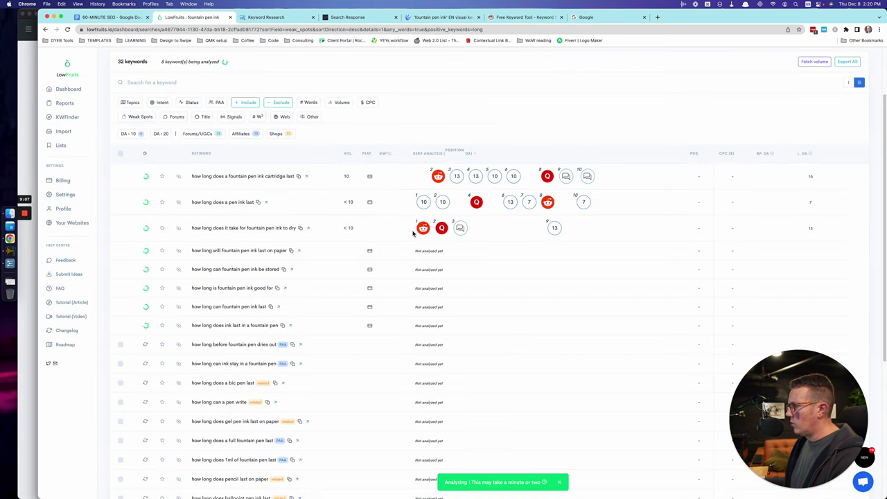
Switch to the 60-MINUTE SEO document and examine the repeat cycle diagram of finding competitors, finding keywords and analyzing keywords
{"action": "key", "text": "super+1"}
{"action": "scroll", "coordinate": [158, 301], "scroll_direction": "down", "scroll_amount": 1}
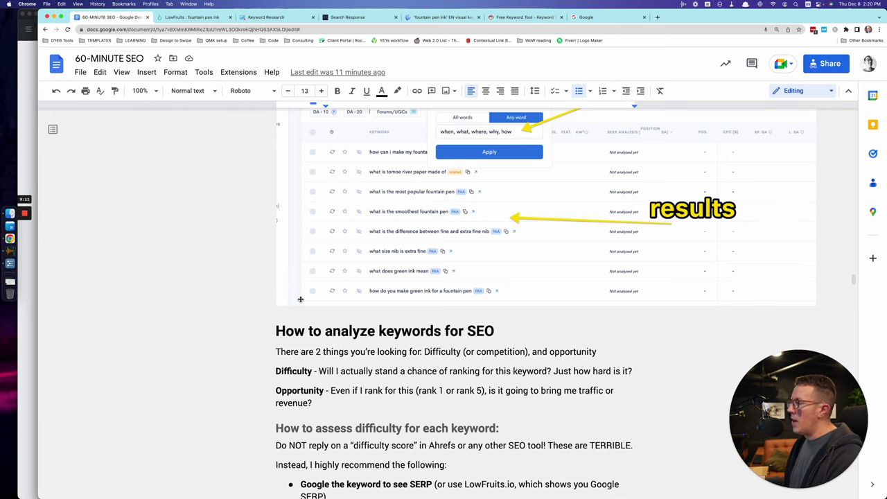
{"action": "scroll", "coordinate": [300, 299], "scroll_direction": "up", "scroll_amount": 20}
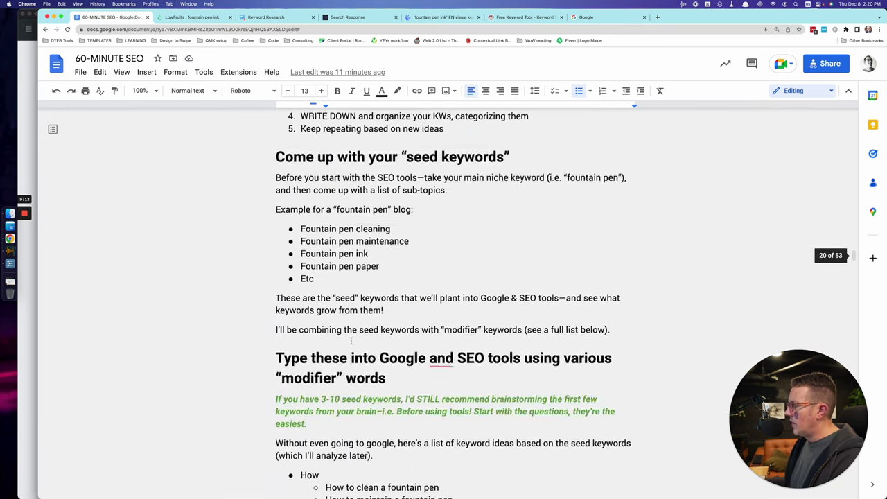
{"action": "scroll", "coordinate": [350, 341], "scroll_direction": "up", "scroll_amount": 20}
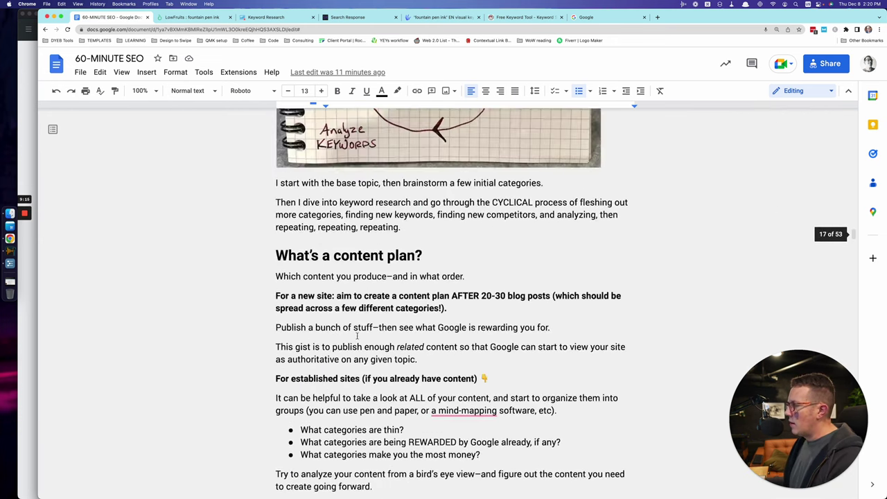
{"action": "scroll", "coordinate": [357, 336], "scroll_direction": "up", "scroll_amount": 5}
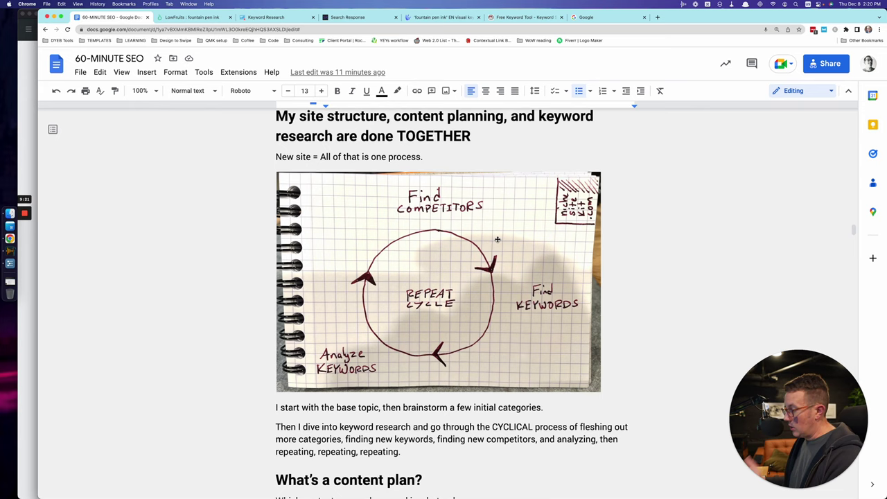
{"action": "scroll", "coordinate": [414, 291], "scroll_direction": "down", "scroll_amount": 1}
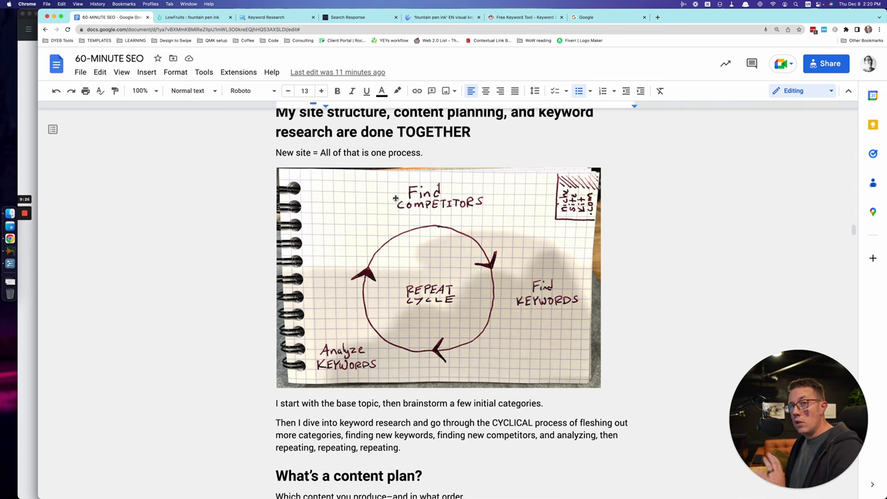
Go to the How to analyze keywords for SEO section and highlight the Difficulty paragraph
{"action": "scroll", "coordinate": [372, 277], "scroll_direction": "down", "scroll_amount": 15}
{"action": "scroll", "coordinate": [372, 281], "scroll_direction": "down", "scroll_amount": 20}
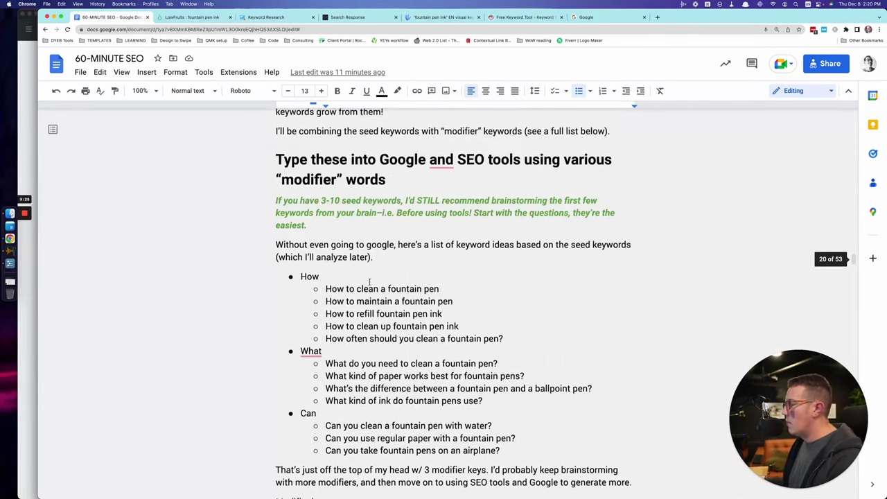
{"action": "scroll", "coordinate": [368, 280], "scroll_direction": "down", "scroll_amount": 20}
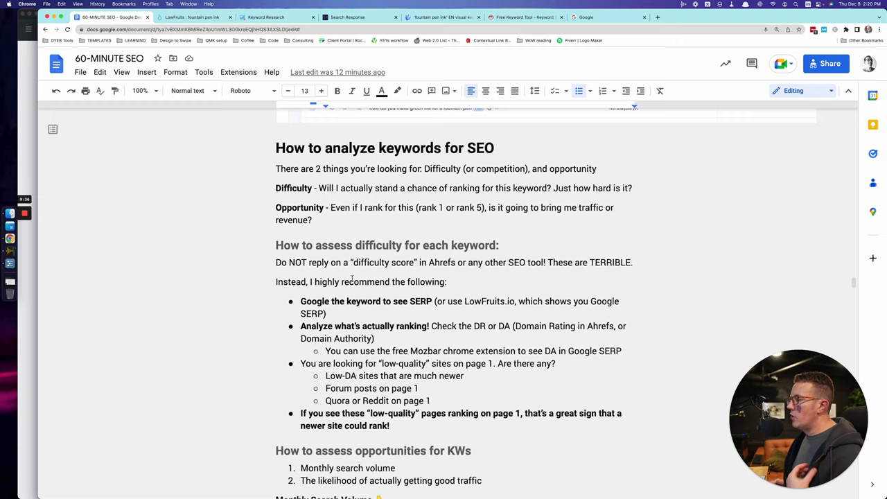
{"action": "triple_click", "coordinate": [382, 189]}
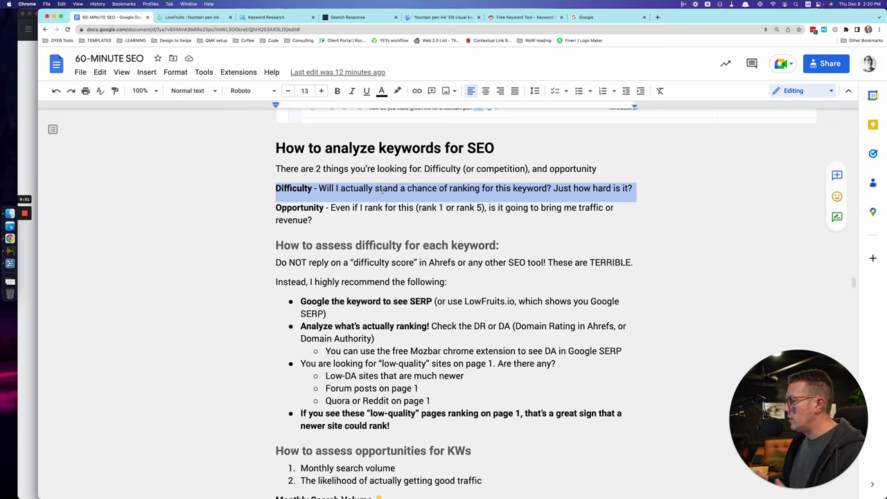
Highlight the Opportunity paragraph, then the warning about difficulty scores under How to assess difficulty for each keyword
{"action": "triple_click", "coordinate": [287, 219]}
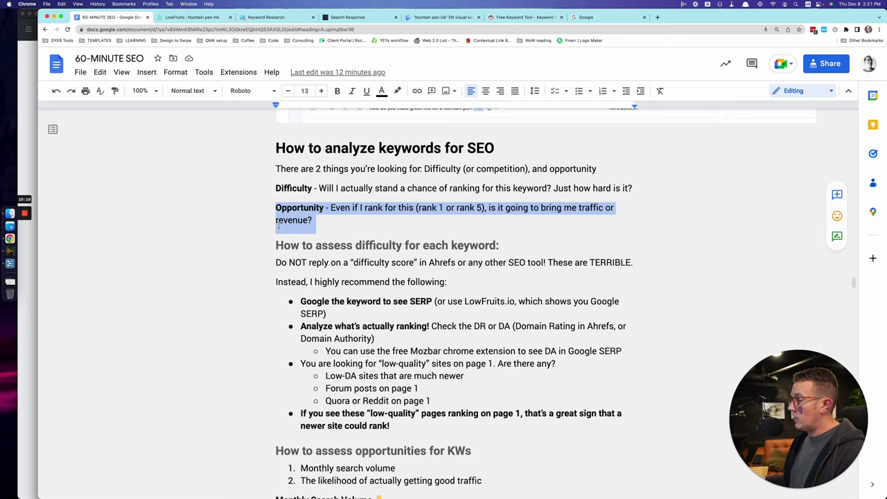
{"action": "scroll", "coordinate": [279, 225], "scroll_direction": "down", "scroll_amount": 1}
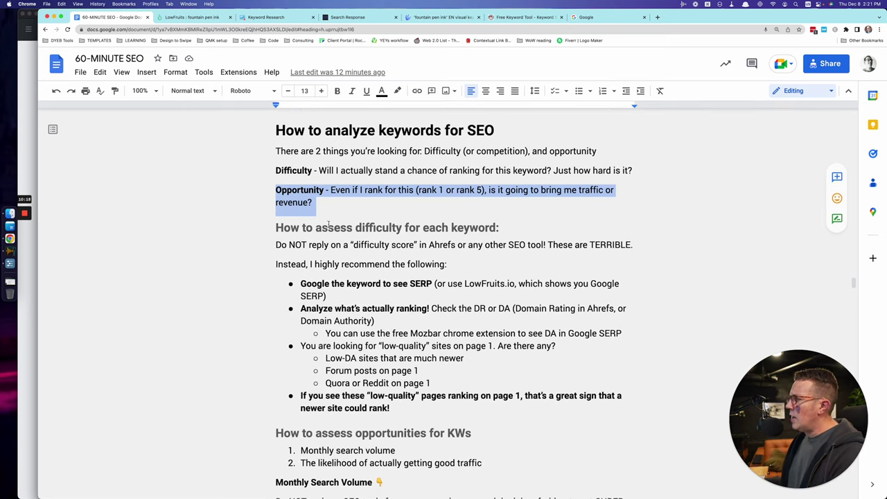
{"action": "double_click", "coordinate": [332, 227]}
{"action": "scroll", "coordinate": [315, 243], "scroll_direction": "down", "scroll_amount": 1}
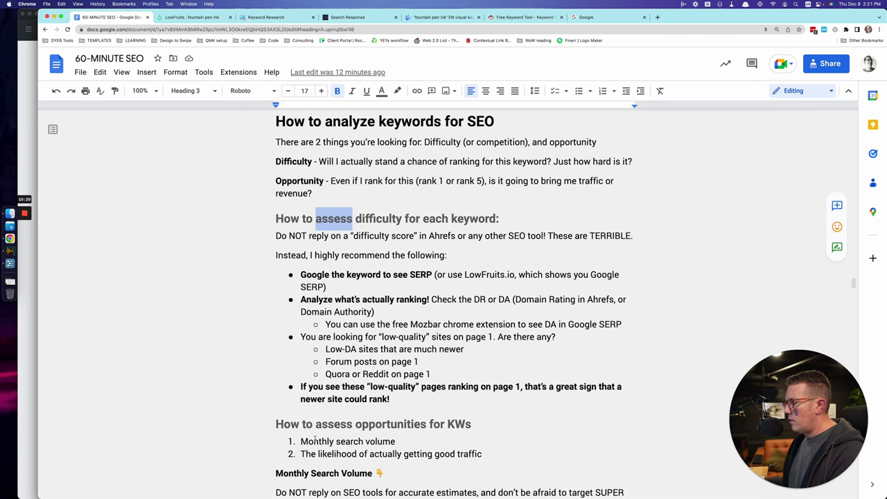
{"action": "triple_click", "coordinate": [315, 235]}
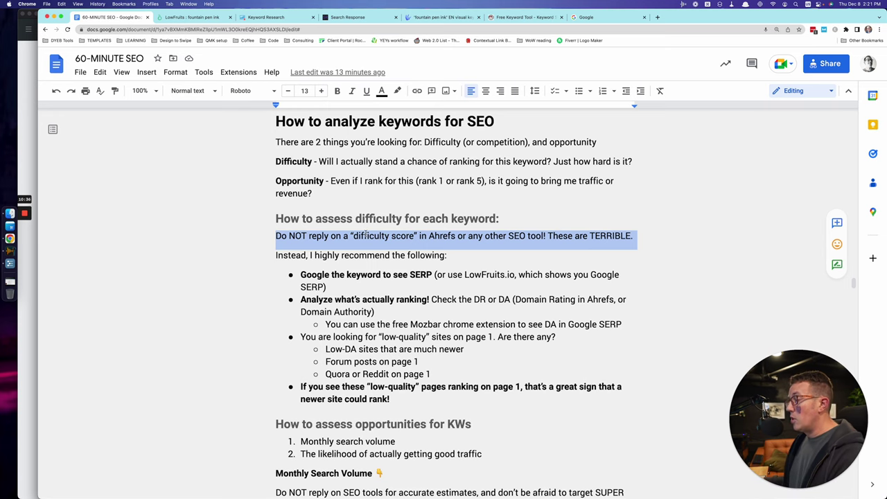
Highlight the recommendation line below the difficulty score warning and its first bullet about Googling the keyword to see the SERP
{"action": "scroll", "coordinate": [350, 274], "scroll_direction": "down", "scroll_amount": 1}
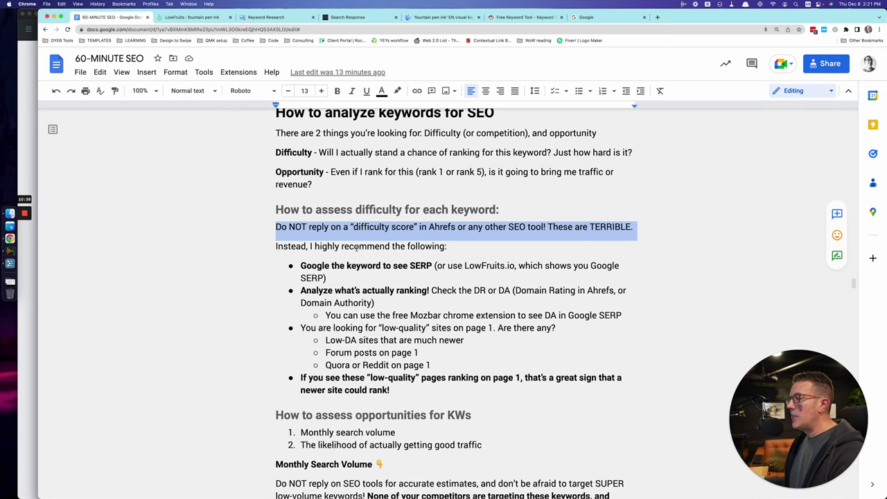
{"action": "triple_click", "coordinate": [359, 246]}
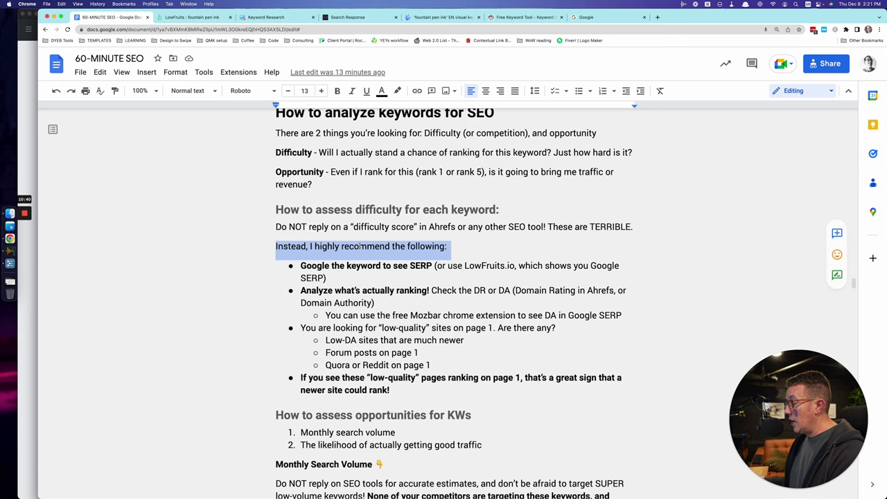
{"action": "scroll", "coordinate": [360, 247], "scroll_direction": "down", "scroll_amount": 1}
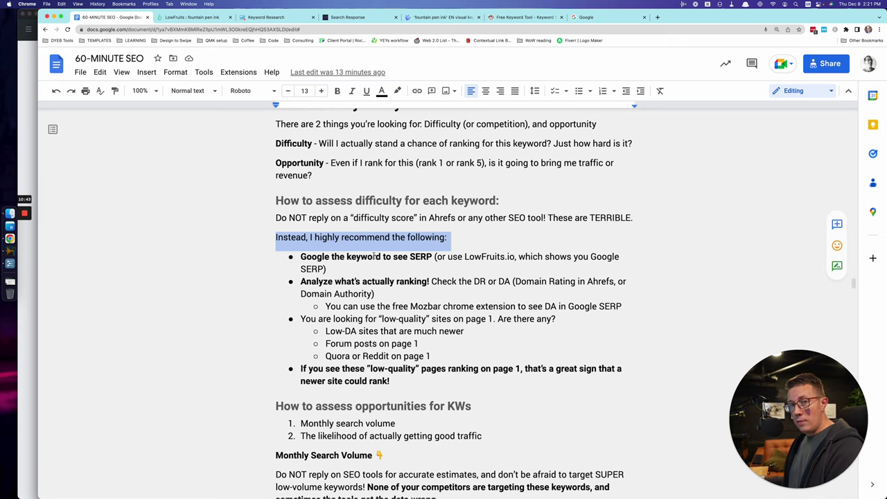
{"action": "triple_click", "coordinate": [373, 256]}
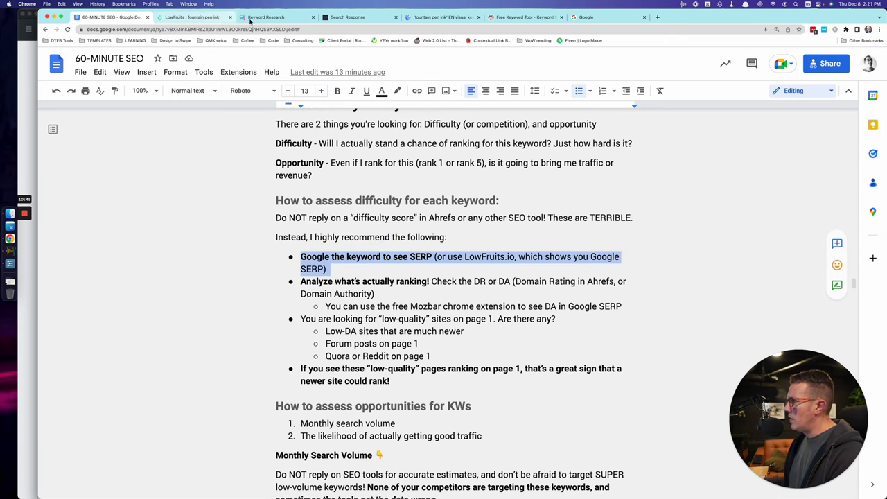
Copy the keyword "how long does ink last in a fountain pen" from LowFruits and return to the 60-MINUTE SEO document
{"action": "left_click", "coordinate": [205, 17]}
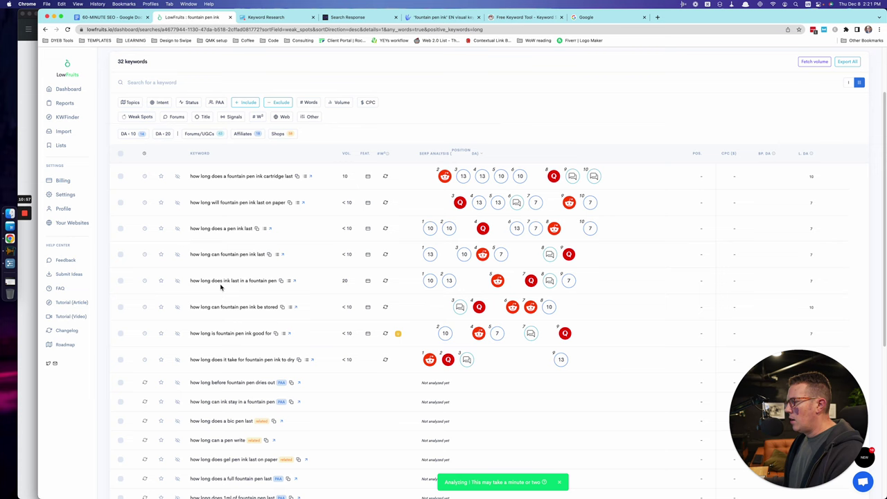
{"action": "left_click", "coordinate": [282, 281]}
{"action": "key", "text": "super+1"}
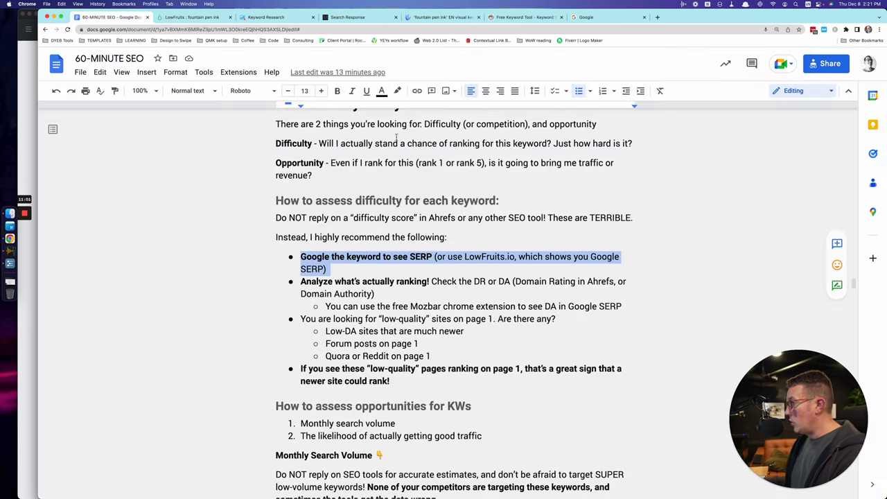
Highlight the bullet about analyzing what's actually ranking and its term DA, then go back to the bullet about Googling the keyword
{"action": "triple_click", "coordinate": [357, 280]}
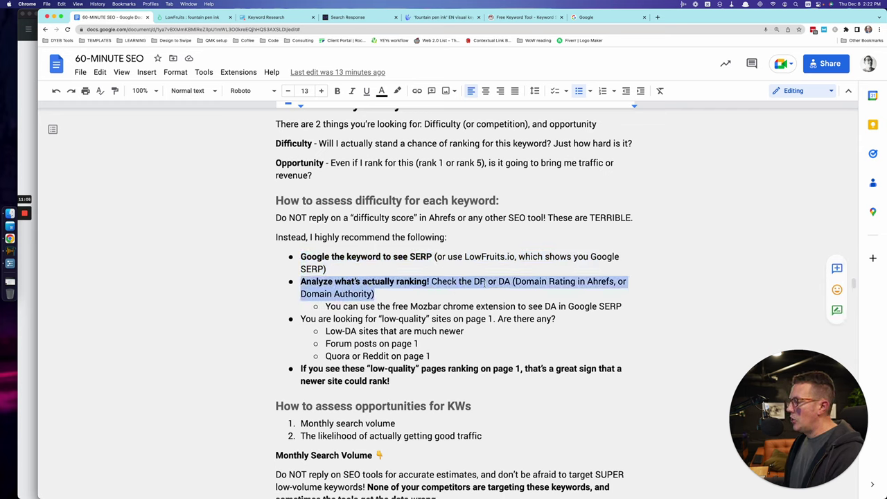
{"action": "left_click", "coordinate": [476, 282]}
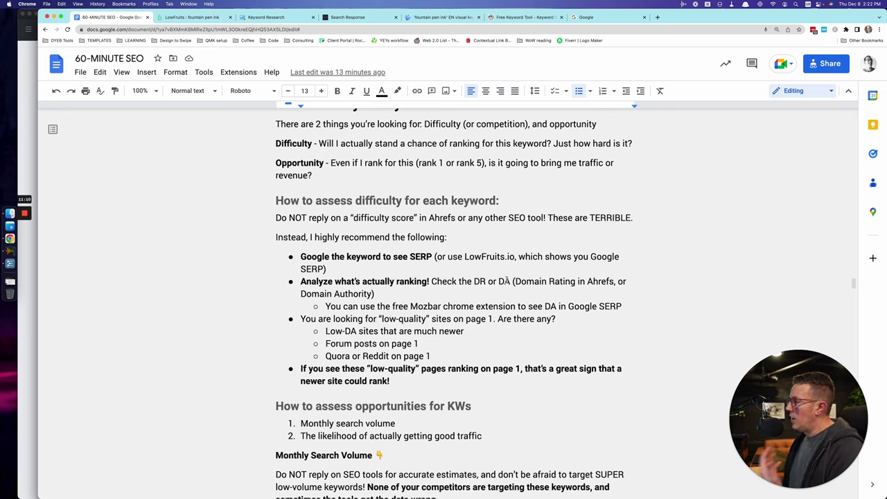
{"action": "double_click", "coordinate": [505, 281]}
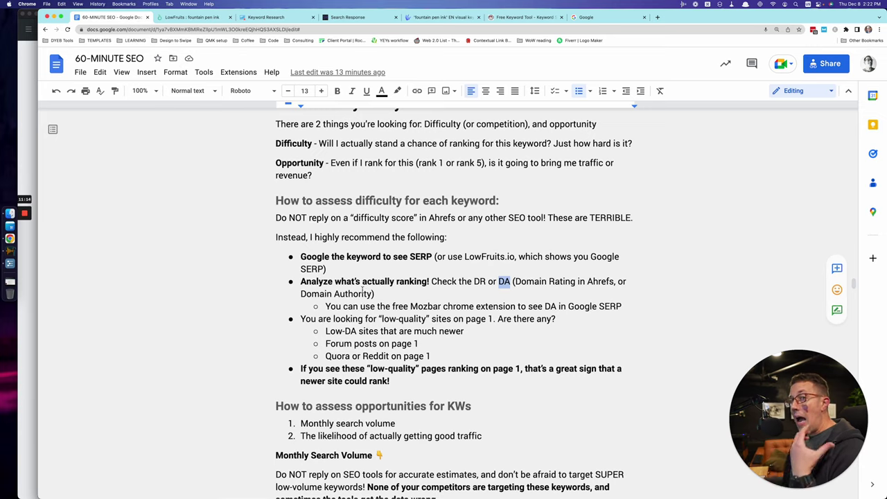
{"action": "left_click", "coordinate": [393, 257]}
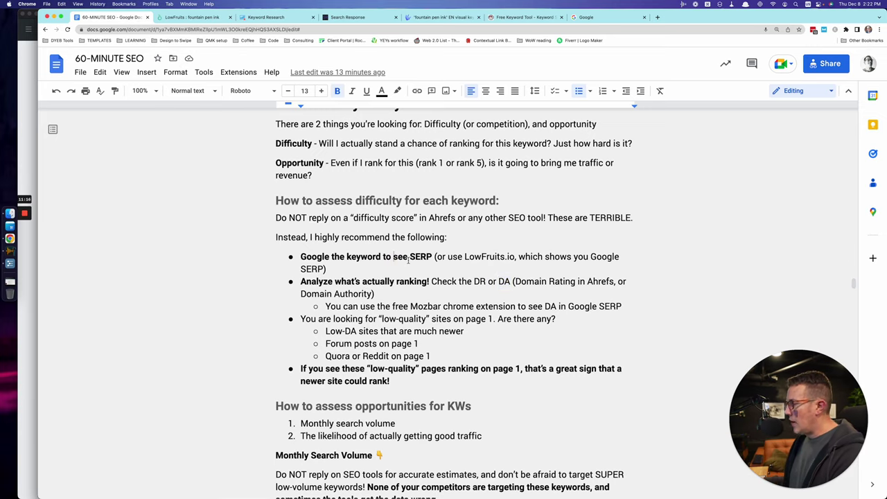
Search Google in a new tab for "how long does ink last in a fountain pen" and turn on MozBar for the results
{"action": "key", "text": "super+t"}
{"action": "type", "text": "go"}
{"action": "key", "text": "Return"}
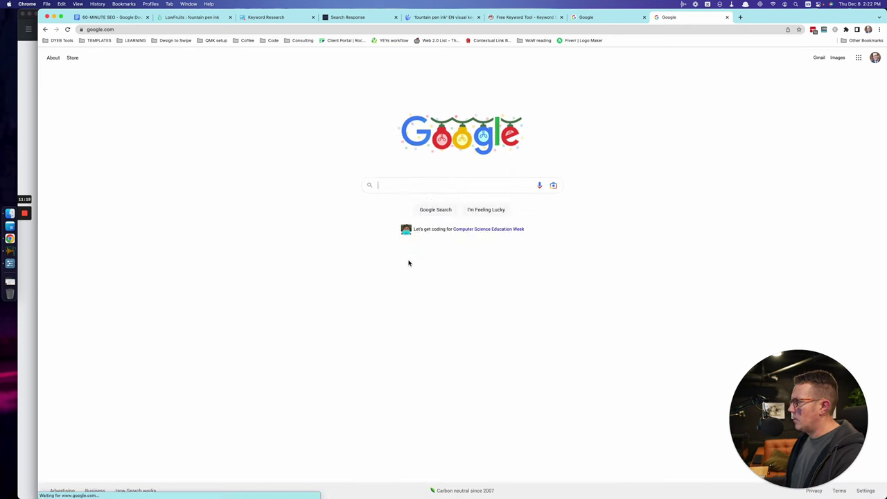
{"action": "key", "text": "super+v"}
{"action": "key", "text": "Return"}
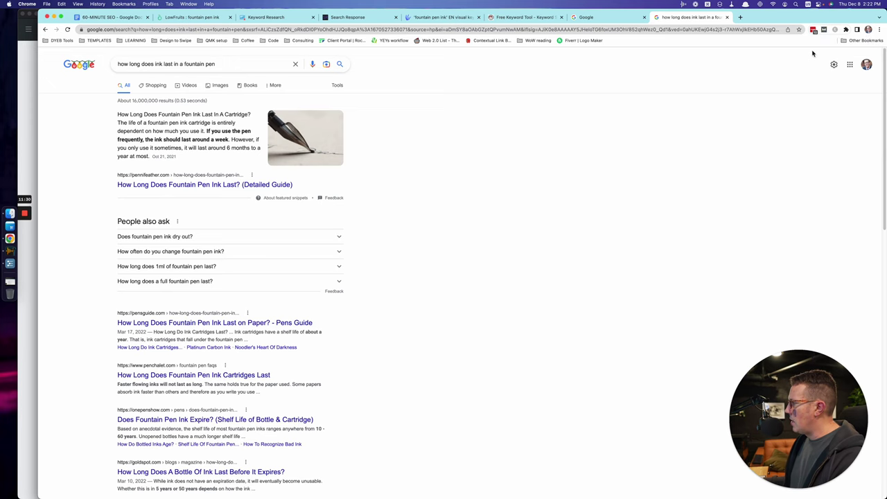
{"action": "key", "text": "super+r"}
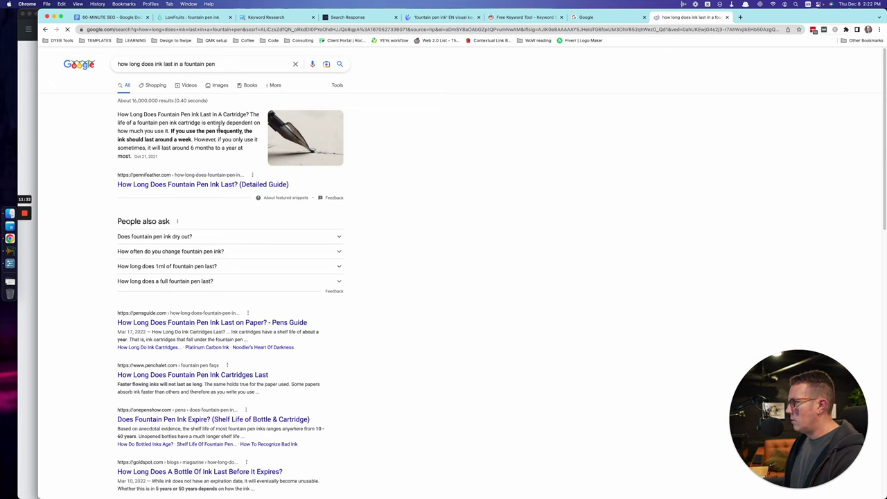
{"action": "left_click", "coordinate": [824, 30]}
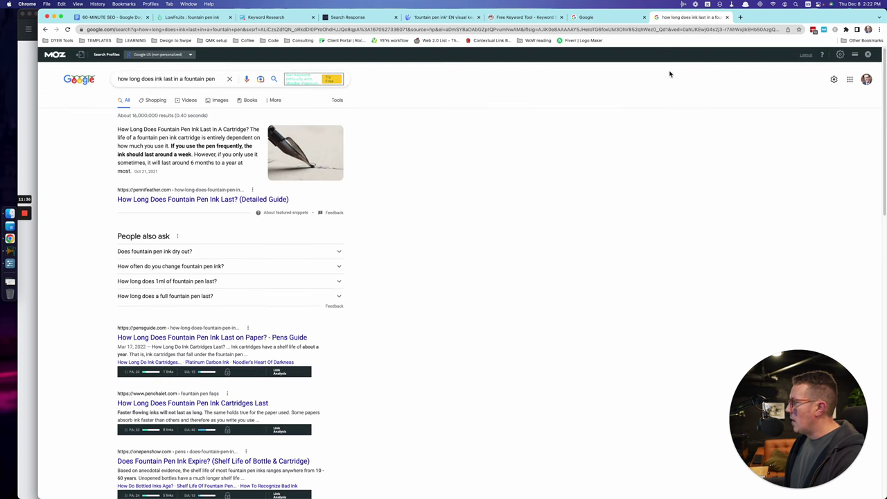
Examine the MozBar page and domain authority figures of the ranking pages for the ink question, including the Pens Guide and Pen Chalet results
{"action": "scroll", "coordinate": [83, 238], "scroll_direction": "down", "scroll_amount": 3}
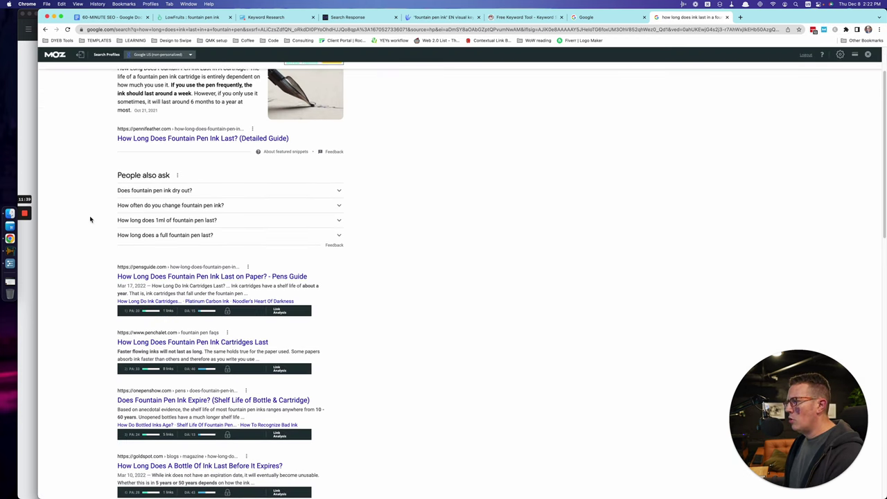
{"action": "scroll", "coordinate": [172, 297], "scroll_direction": "down", "scroll_amount": 2}
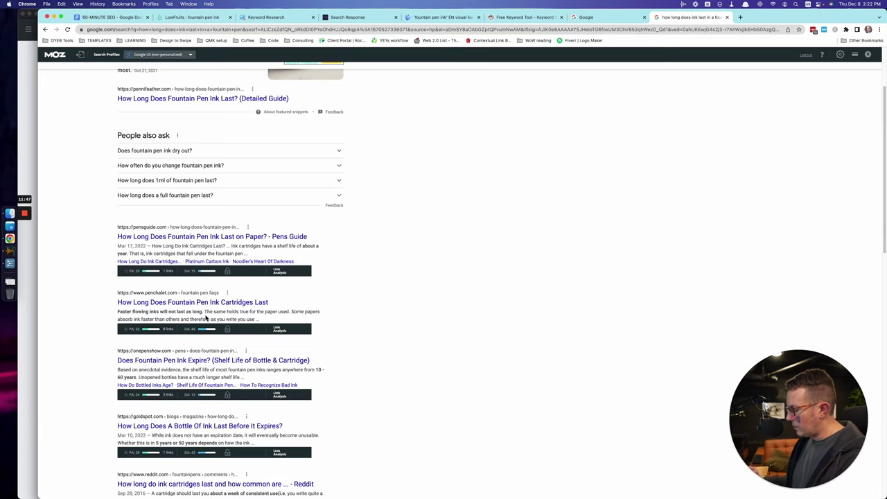
{"action": "scroll", "coordinate": [199, 313], "scroll_direction": "up", "scroll_amount": 1}
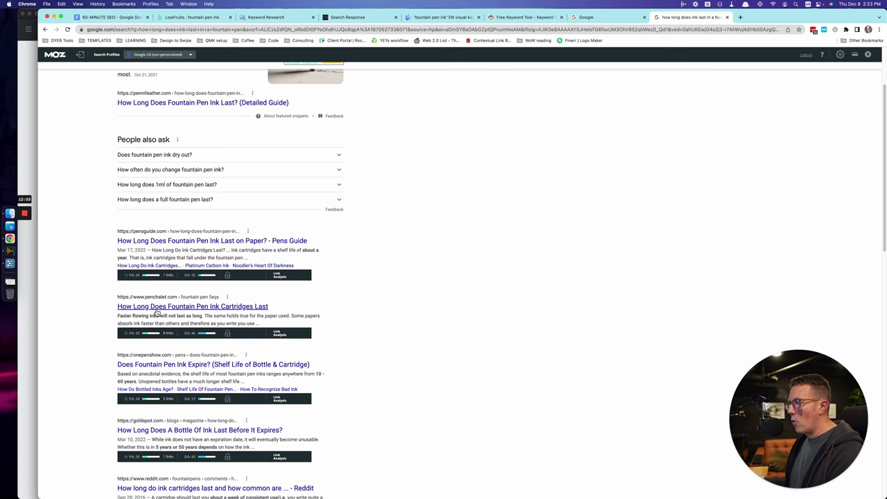
{"action": "scroll", "coordinate": [156, 312], "scroll_direction": "up", "scroll_amount": 5}
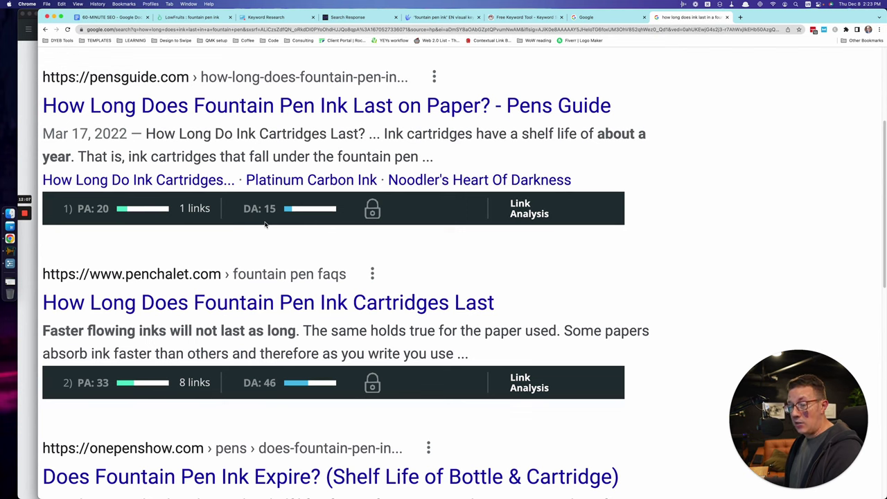
{"action": "scroll", "coordinate": [265, 224], "scroll_direction": "left", "scroll_amount": 2}
{"action": "scroll", "coordinate": [328, 208], "scroll_direction": "down", "scroll_amount": 5}
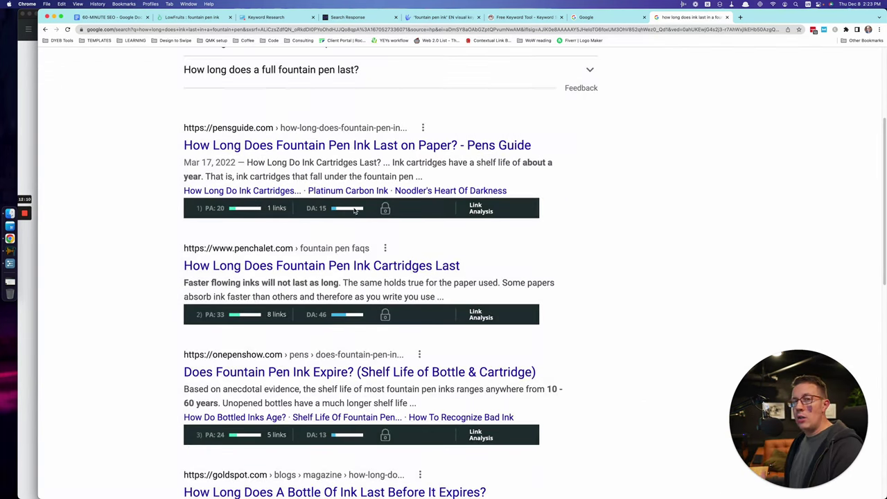
{"action": "scroll", "coordinate": [399, 254], "scroll_direction": "down", "scroll_amount": 1}
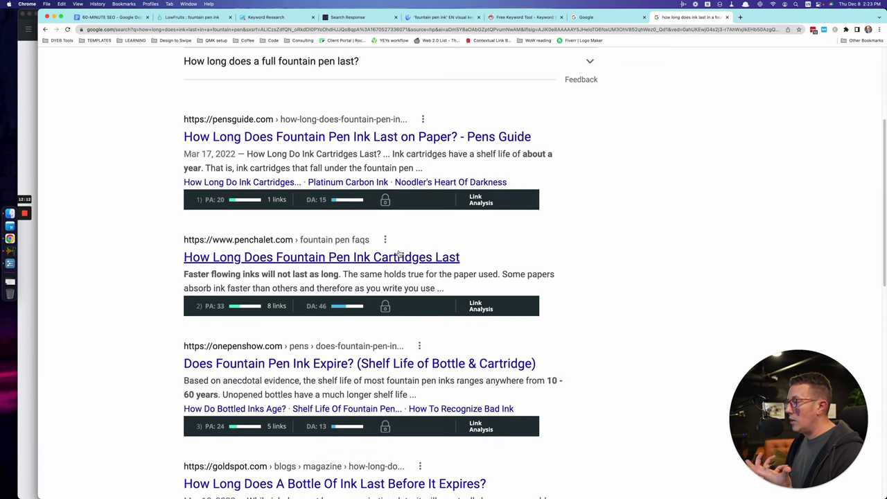
{"action": "scroll", "coordinate": [352, 251], "scroll_direction": "down", "scroll_amount": 5}
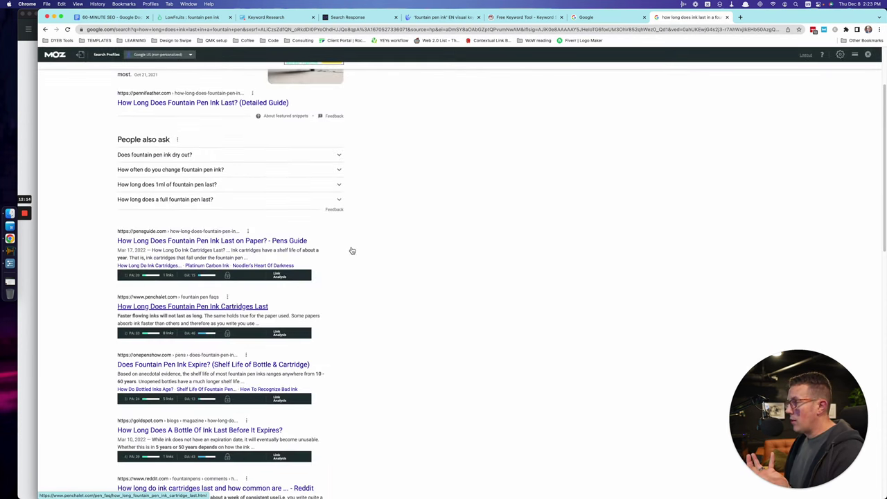
{"action": "scroll", "coordinate": [224, 279], "scroll_direction": "up", "scroll_amount": 3}
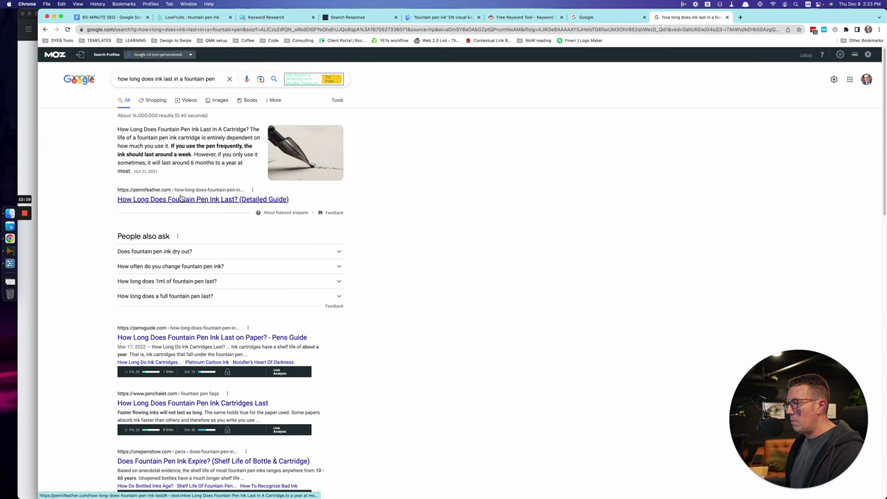
Open the pennifeather.com featured result in a new tab, check its content and authority, and close it again
{"action": "right_click", "coordinate": [233, 201]}
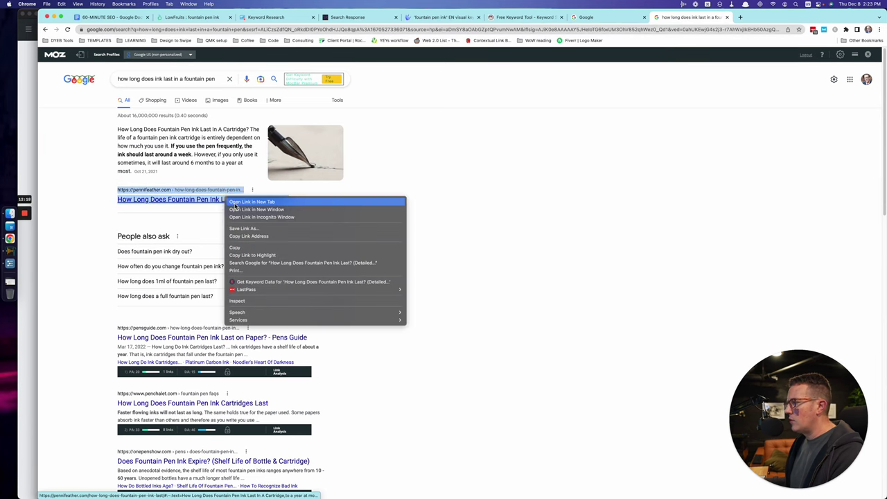
{"action": "left_click", "coordinate": [235, 202]}
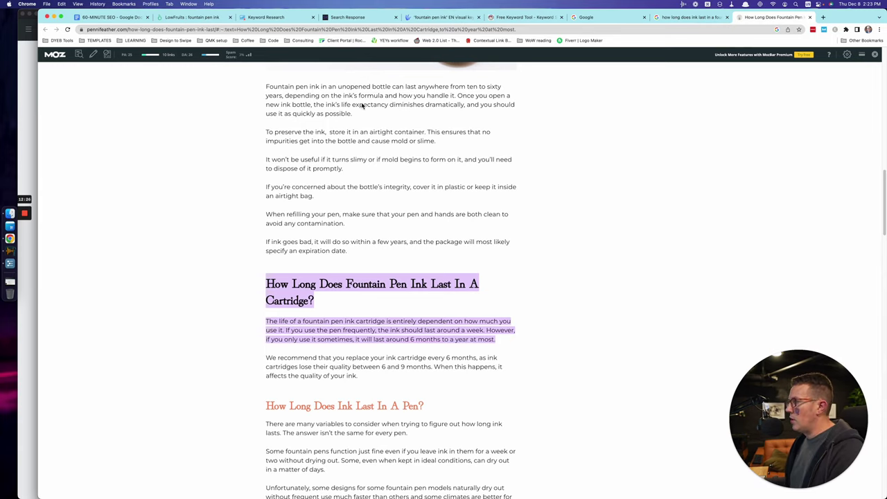
{"action": "key", "text": "super+w"}
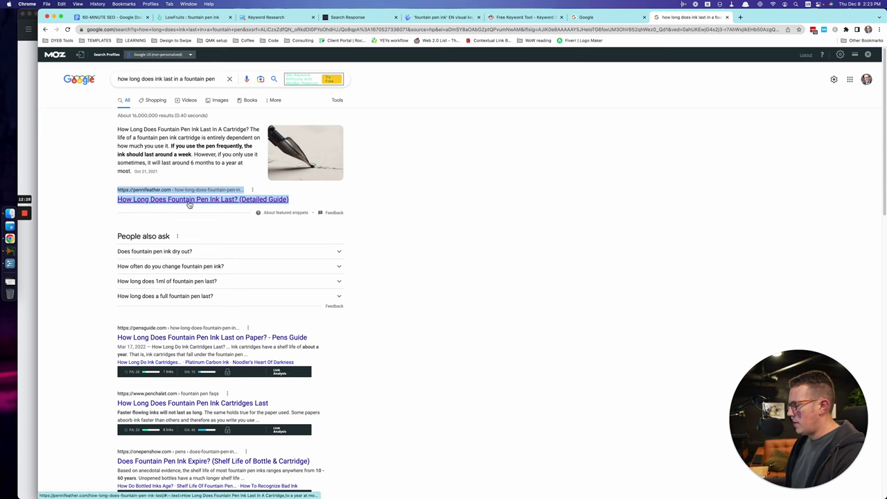
Search Google in a new tab for "best fountain pens"
{"action": "key", "text": "super+t"}
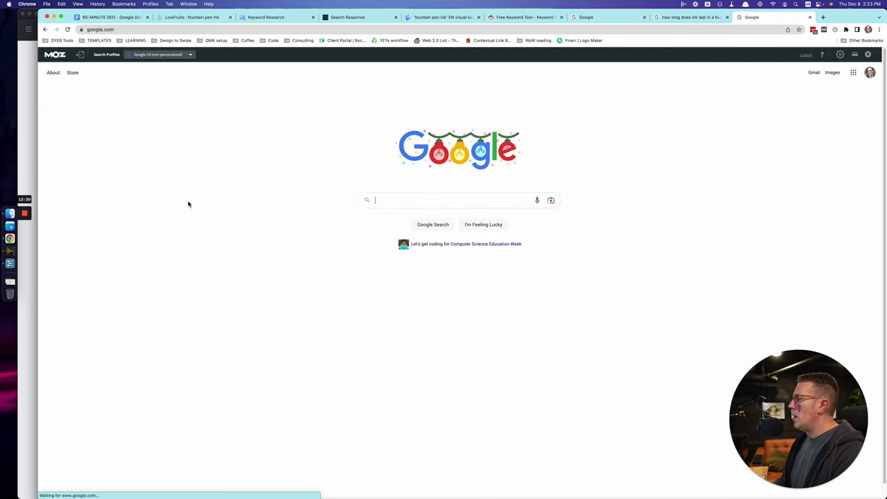
{"action": "type", "text": "best fountain pens"}
{"action": "key", "text": "Return"}
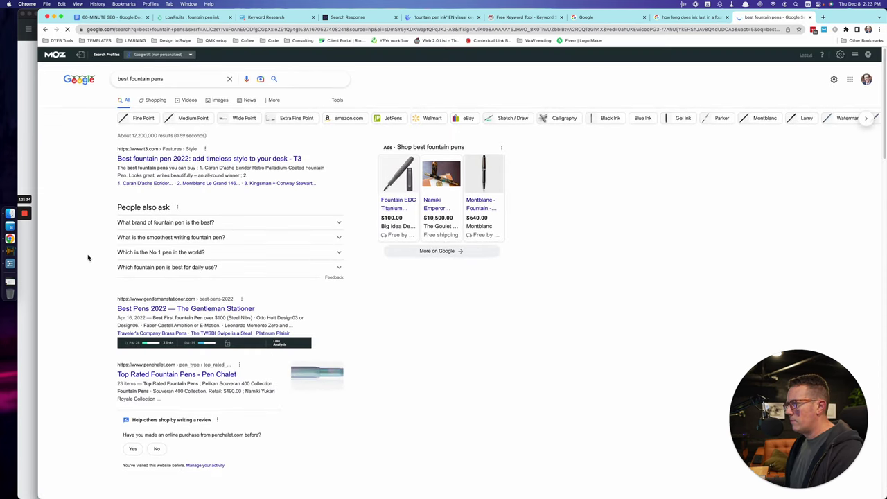
Open T3's best fountain pen article in a new tab, inspect it, and review the domain authority of the competing search results
{"action": "right_click", "coordinate": [161, 159]}
{"action": "left_click", "coordinate": [180, 167]}
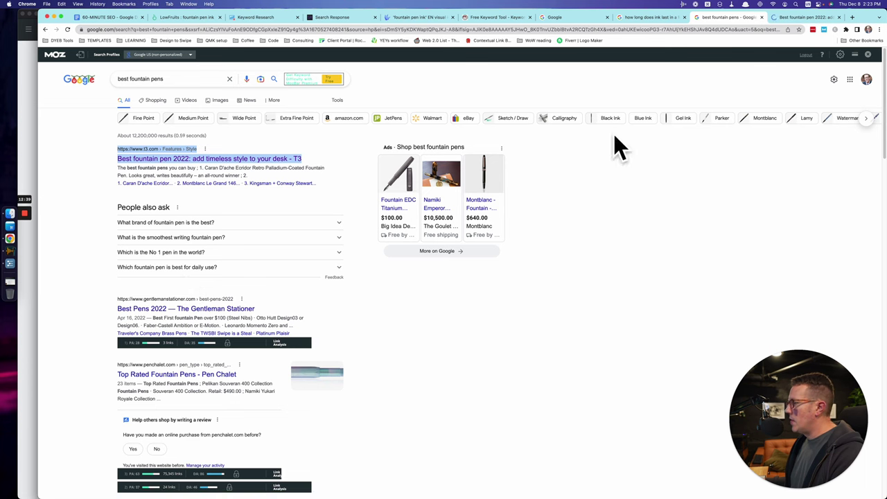
{"action": "left_click", "coordinate": [813, 18]}
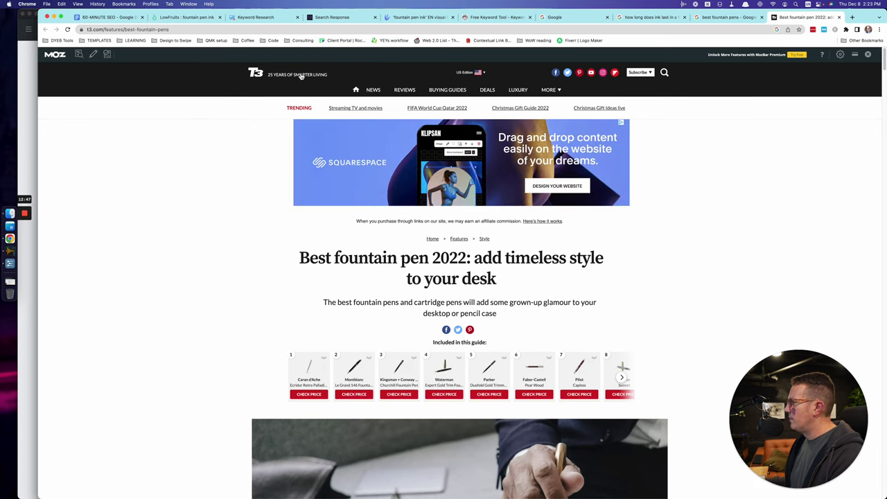
{"action": "left_click", "coordinate": [721, 21]}
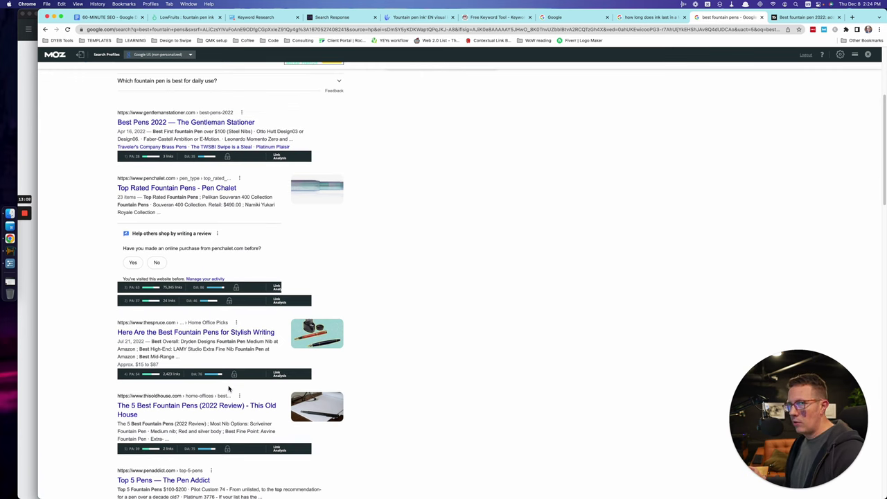
{"action": "scroll", "coordinate": [229, 388], "scroll_direction": "up", "scroll_amount": 5}
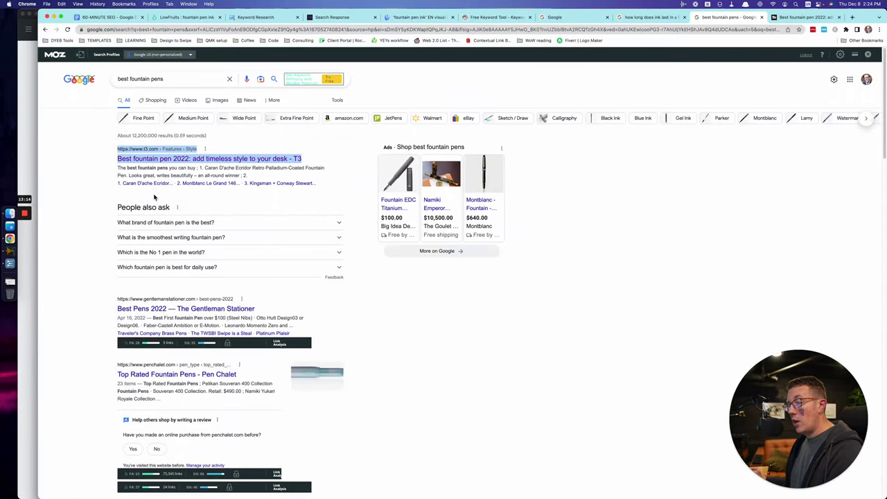
Review the 60-MINUTE SEO document's checklist of low-quality page 1 results, highlighting low-DA sites, forum posts, and Quora or Reddit
{"action": "key", "text": "super+1"}
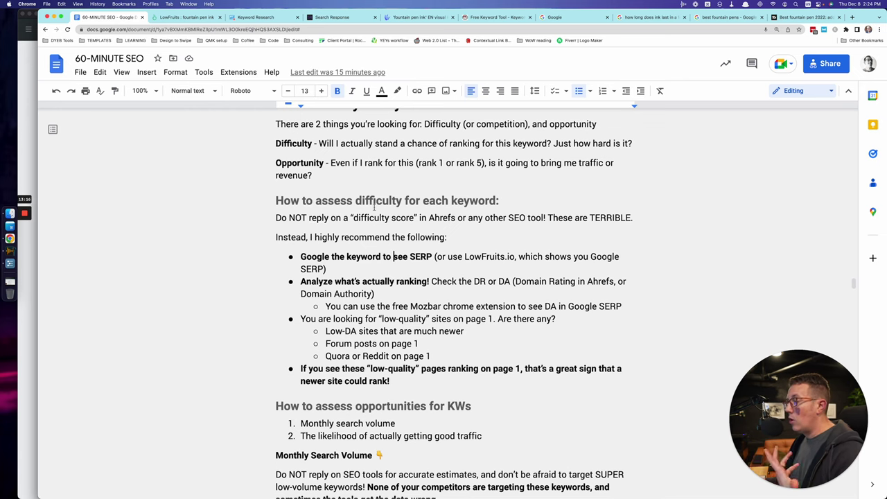
{"action": "scroll", "coordinate": [362, 278], "scroll_direction": "down", "scroll_amount": 1}
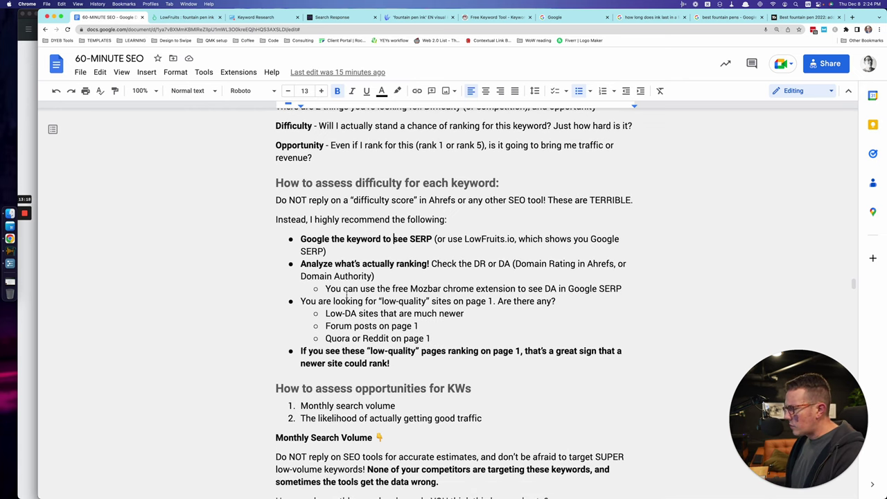
{"action": "triple_click", "coordinate": [346, 301]}
{"action": "scroll", "coordinate": [366, 305], "scroll_direction": "down", "scroll_amount": 1}
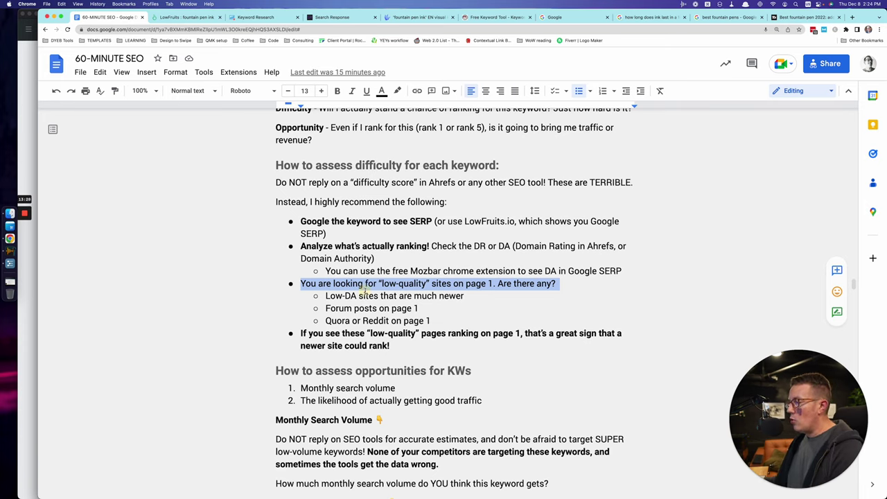
{"action": "triple_click", "coordinate": [361, 295]}
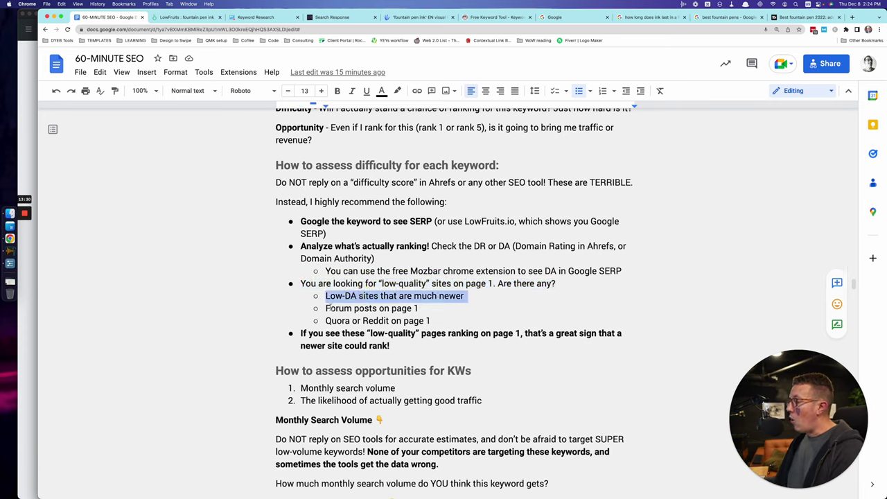
{"action": "triple_click", "coordinate": [337, 307]}
{"action": "double_click", "coordinate": [338, 320]}
{"action": "triple_click", "coordinate": [338, 320]}
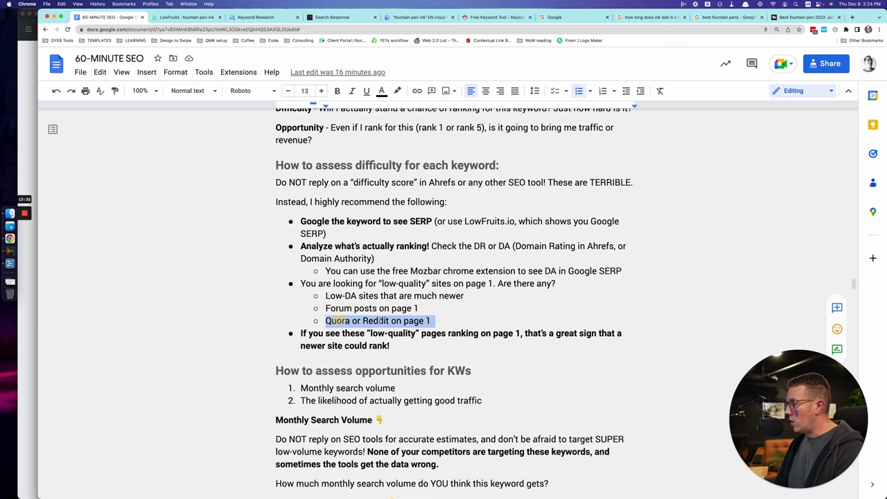
{"action": "triple_click", "coordinate": [381, 320]}
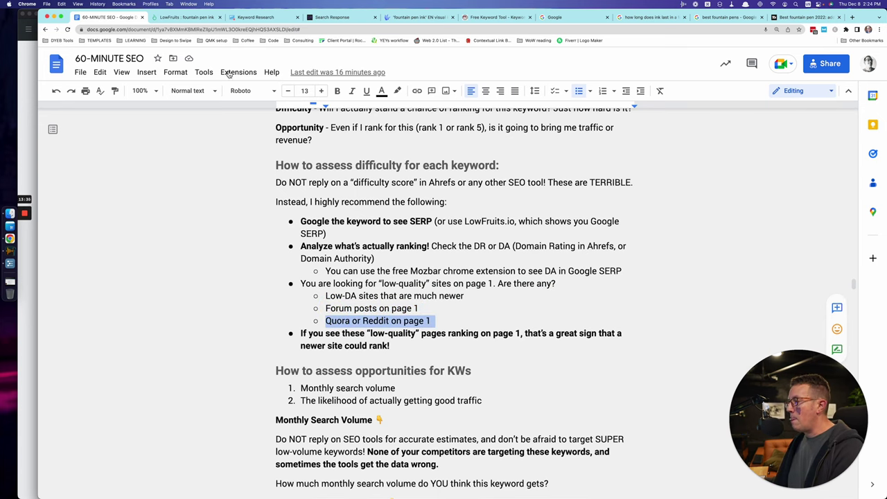
Inspect the LowFruits SERP analysis for "how long does ink last in a fountain pen", checking its low-authority, Reddit, Quora and forum results
{"action": "left_click", "coordinate": [174, 16]}
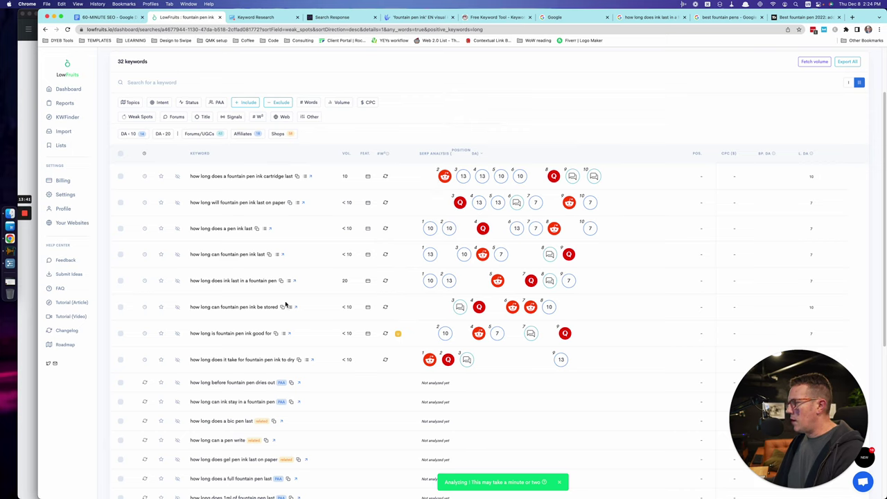
{"action": "scroll", "coordinate": [284, 291], "scroll_direction": "up", "scroll_amount": 3}
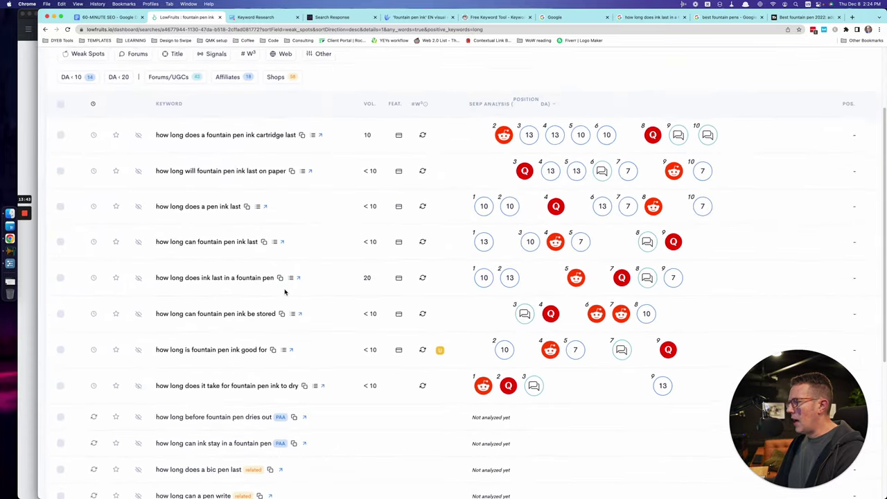
{"action": "scroll", "coordinate": [284, 292], "scroll_direction": "up", "scroll_amount": 2}
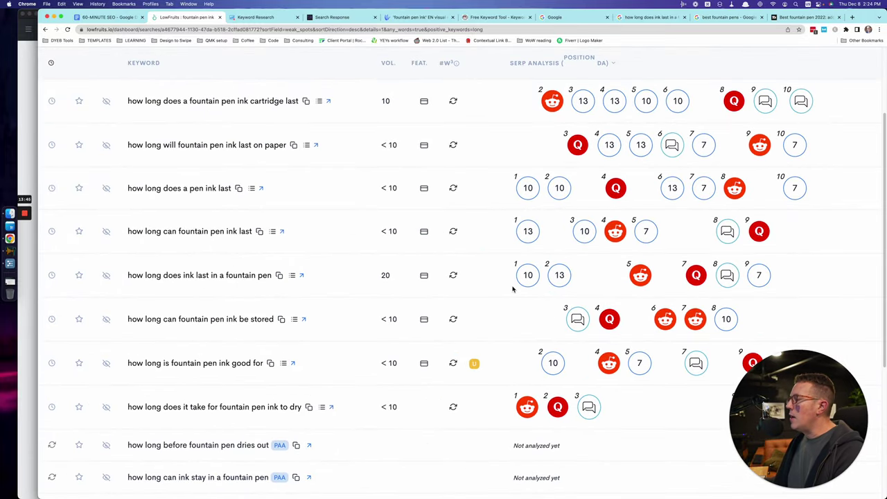
{"action": "scroll", "coordinate": [512, 290], "scroll_direction": "right", "scroll_amount": 5}
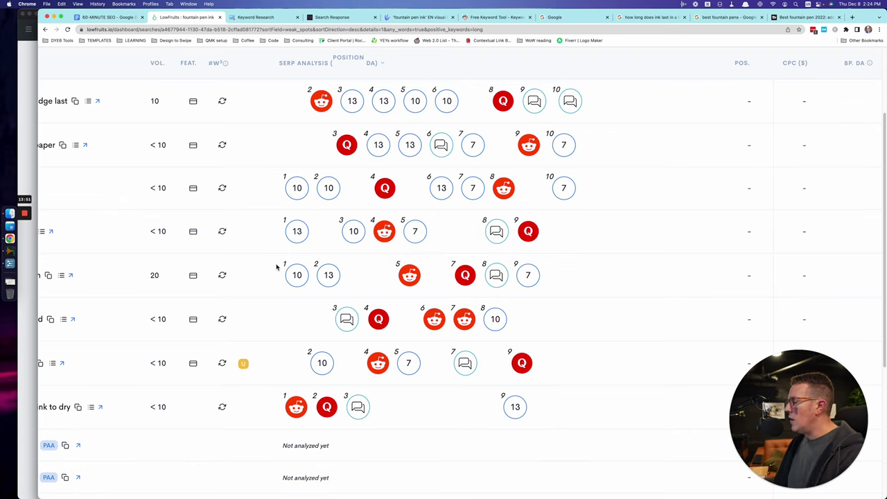
{"action": "mouse_move", "coordinate": [329, 275]}
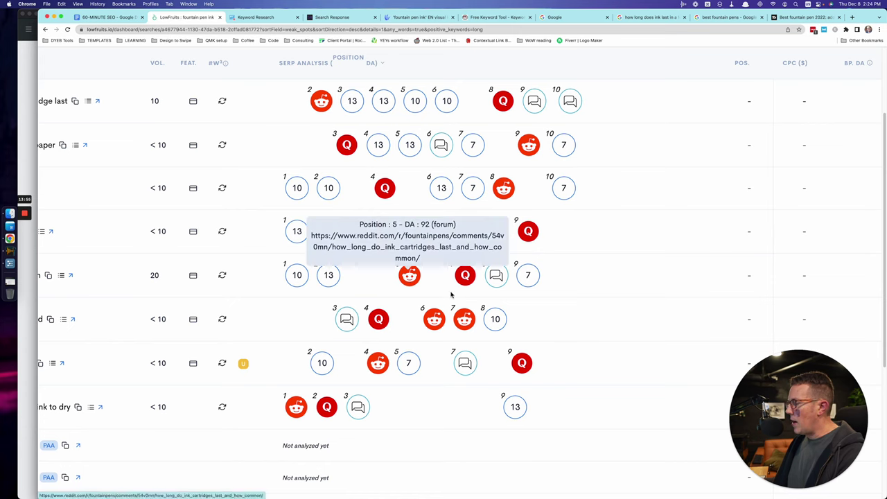
{"action": "mouse_move", "coordinate": [464, 277]}
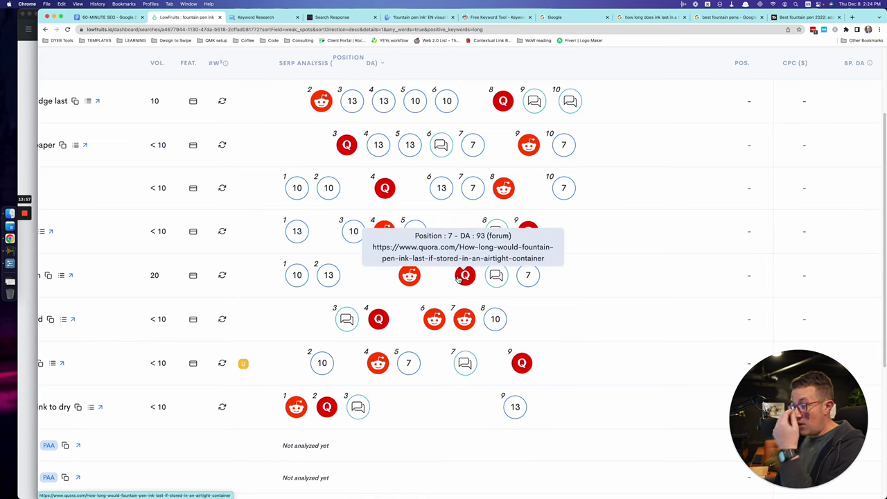
{"action": "mouse_move", "coordinate": [530, 275]}
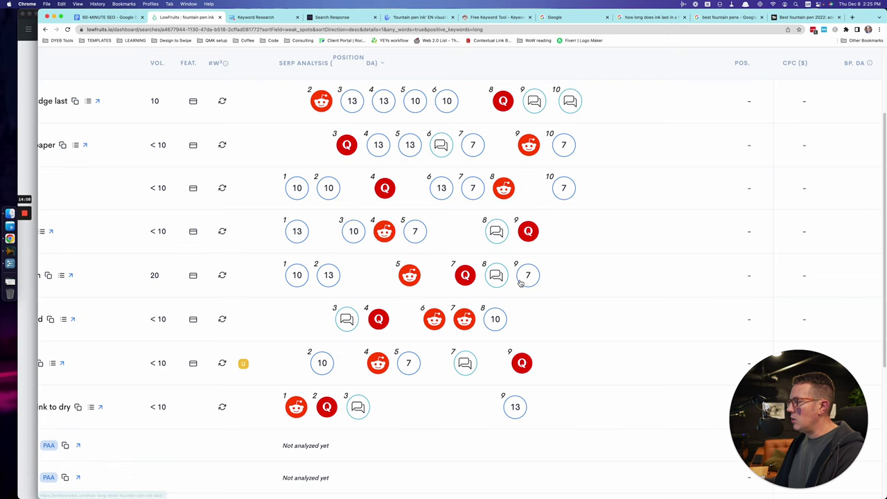
{"action": "mouse_move", "coordinate": [297, 281]}
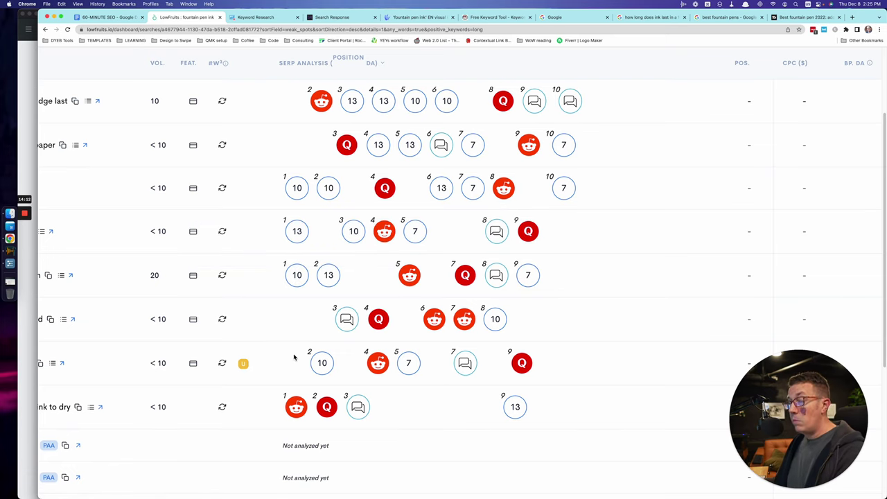
{"action": "scroll", "coordinate": [332, 340], "scroll_direction": "up", "scroll_amount": 1}
{"action": "mouse_move", "coordinate": [347, 333]}
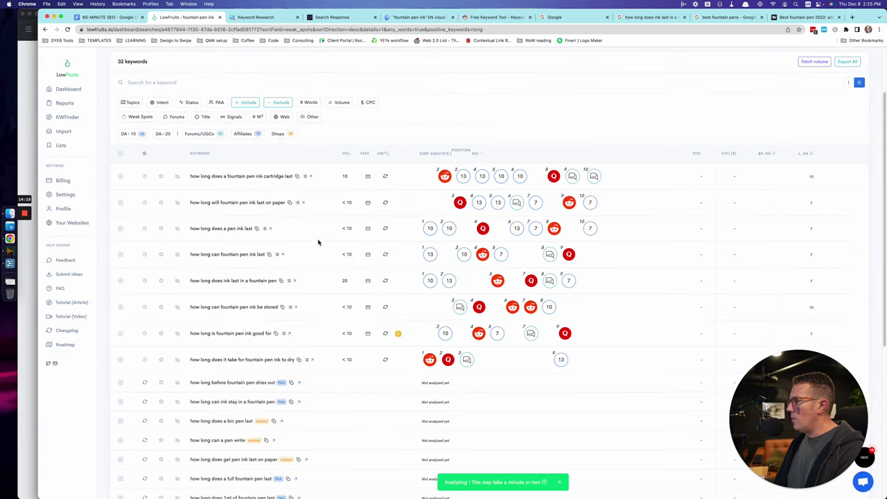
Highlight the document's conclusion on low-quality pages and the heading "How to assess opportunities for KWs", and check the LowFruits search volumes
{"action": "key", "text": "super+1"}
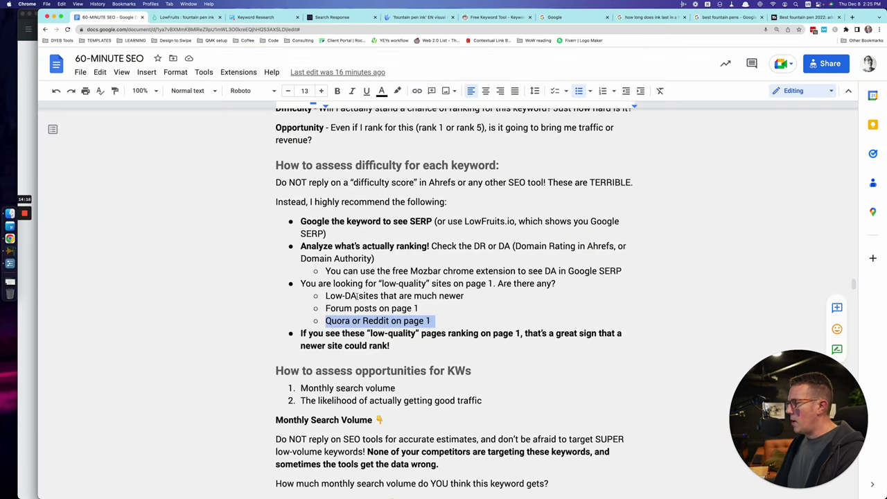
{"action": "scroll", "coordinate": [357, 296], "scroll_direction": "down", "scroll_amount": 1}
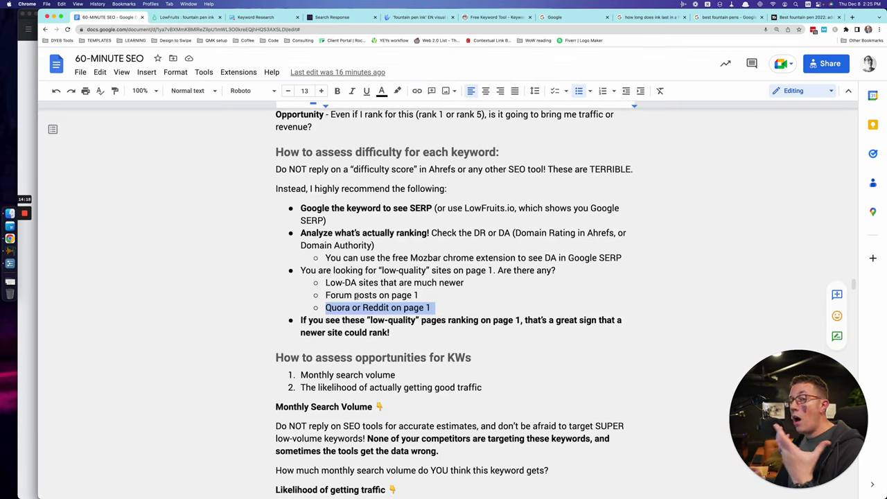
{"action": "triple_click", "coordinate": [364, 320]}
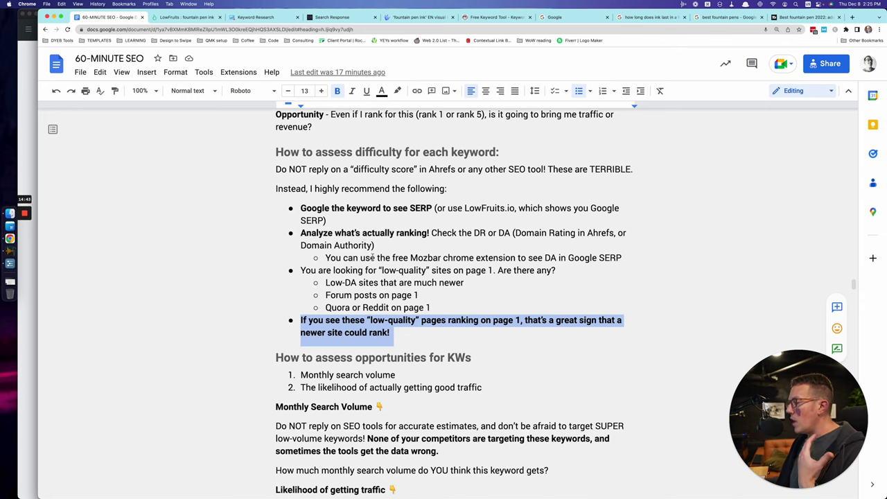
{"action": "scroll", "coordinate": [372, 257], "scroll_direction": "down", "scroll_amount": 3}
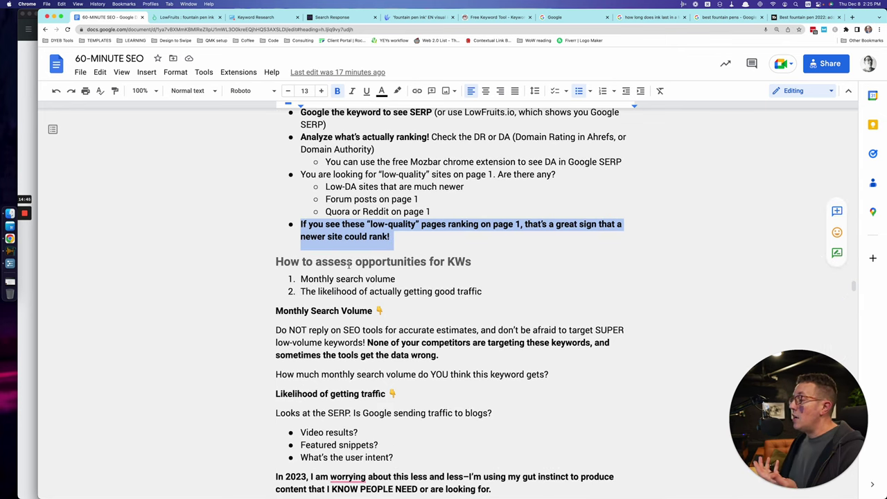
{"action": "triple_click", "coordinate": [378, 261]}
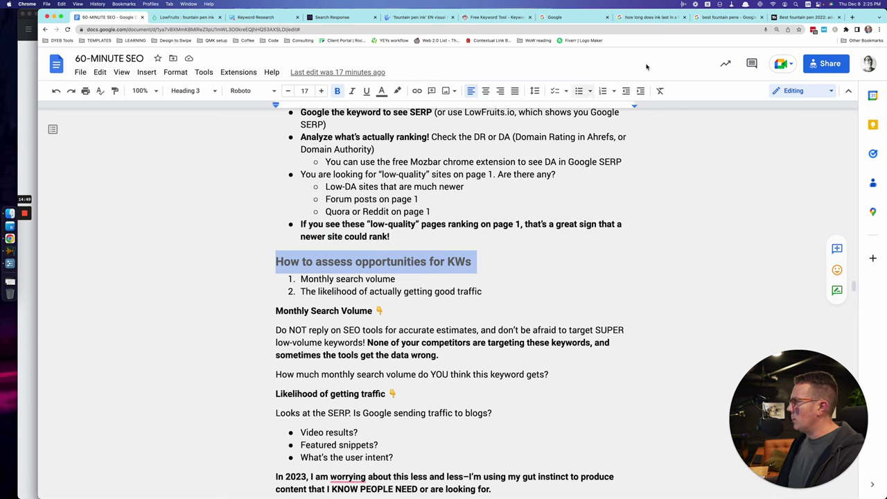
{"action": "key", "text": "ctrl+Tab"}
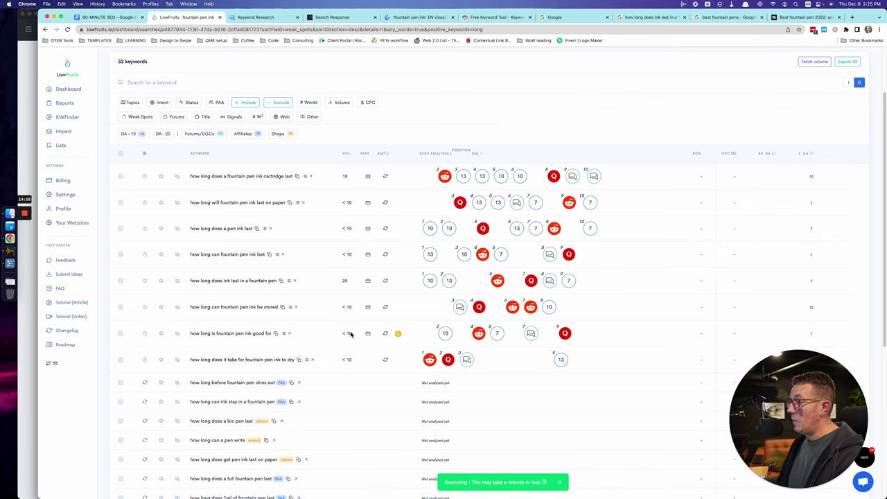
Correct "reply" to "rely" in the document's Monthly Search Volume paragraph and highlight the paragraph
{"action": "key", "text": "super+1"}
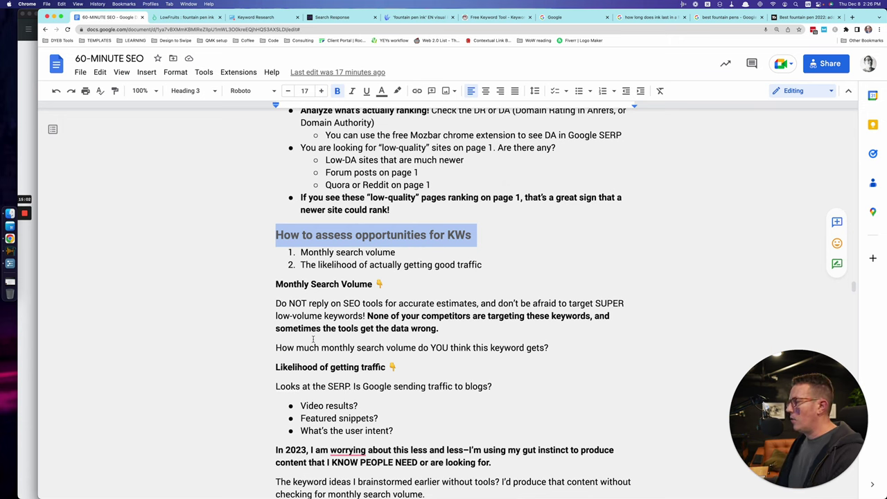
{"action": "scroll", "coordinate": [314, 339], "scroll_direction": "down", "scroll_amount": 1}
{"action": "triple_click", "coordinate": [332, 299]}
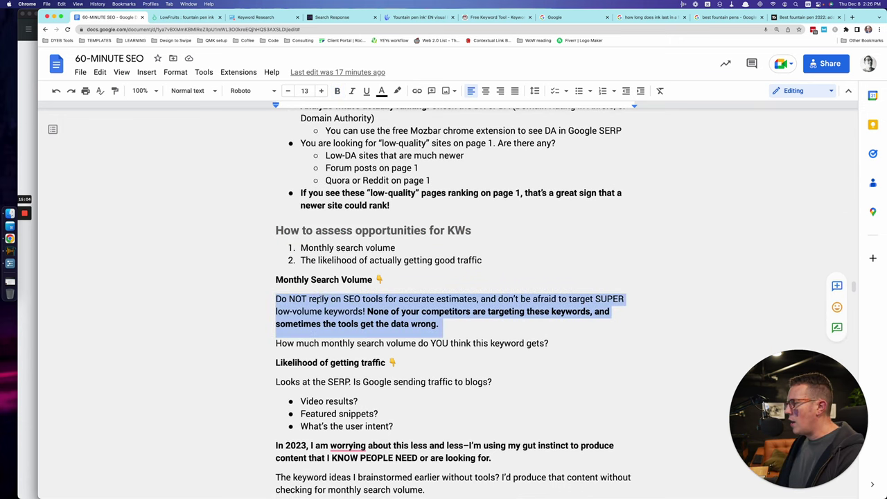
{"action": "left_click", "coordinate": [326, 299]}
{"action": "key", "text": "BackSpace"}
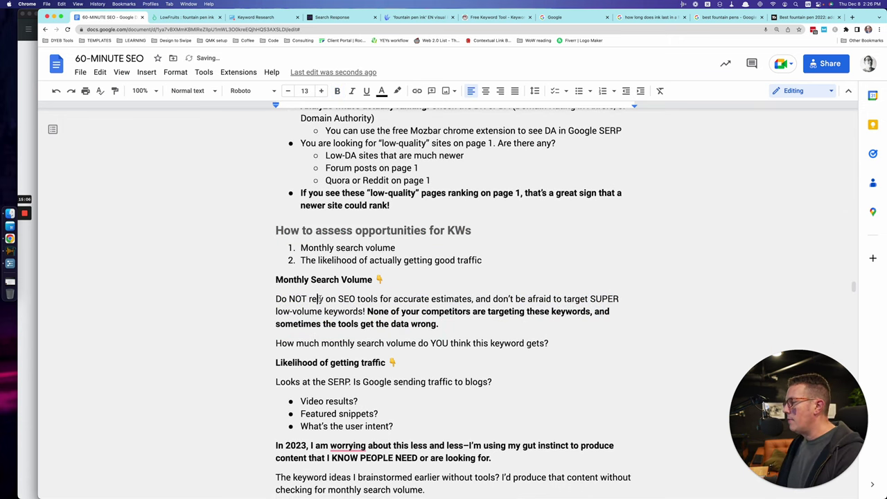
{"action": "triple_click", "coordinate": [316, 298]}
{"action": "scroll", "coordinate": [264, 278], "scroll_direction": "down", "scroll_amount": 1}
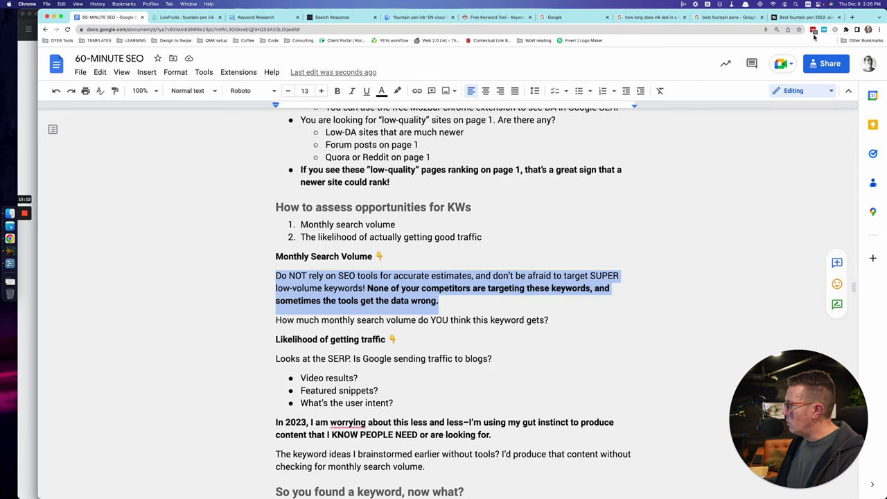
Turn on the Keywords Everywhere extension and close its popup
{"action": "left_click", "coordinate": [835, 32]}
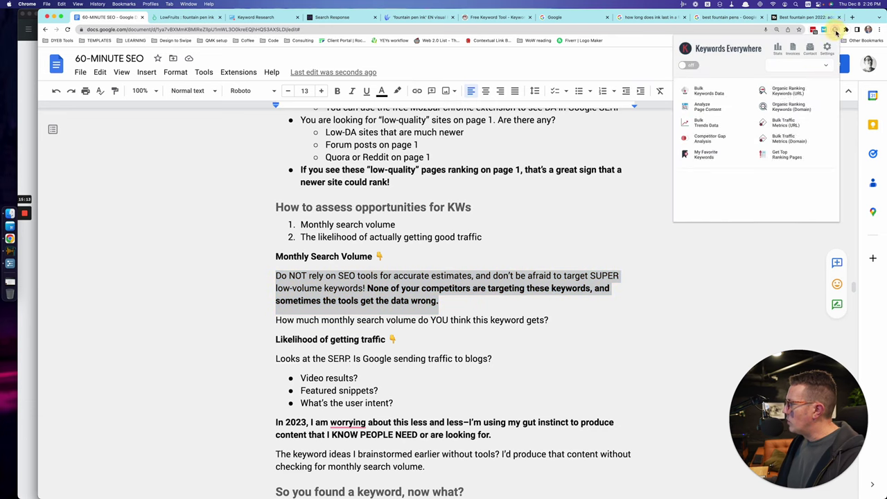
{"action": "left_click", "coordinate": [686, 66]}
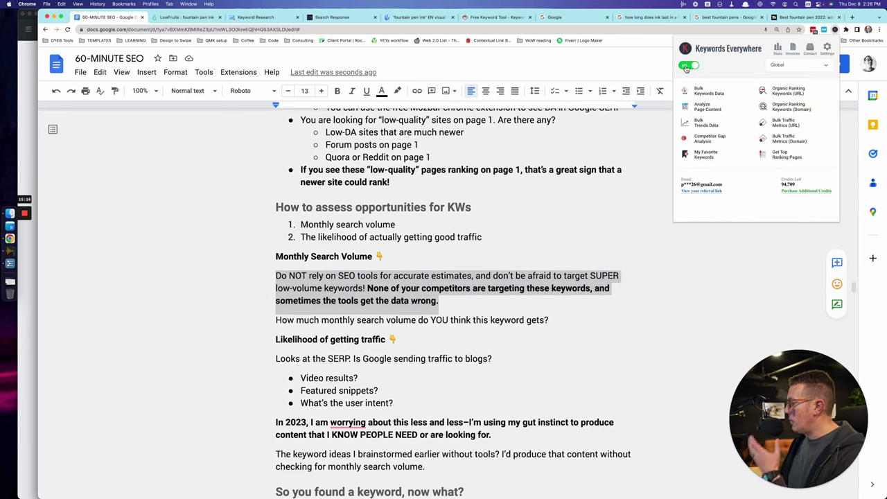
{"action": "left_click", "coordinate": [192, 189]}
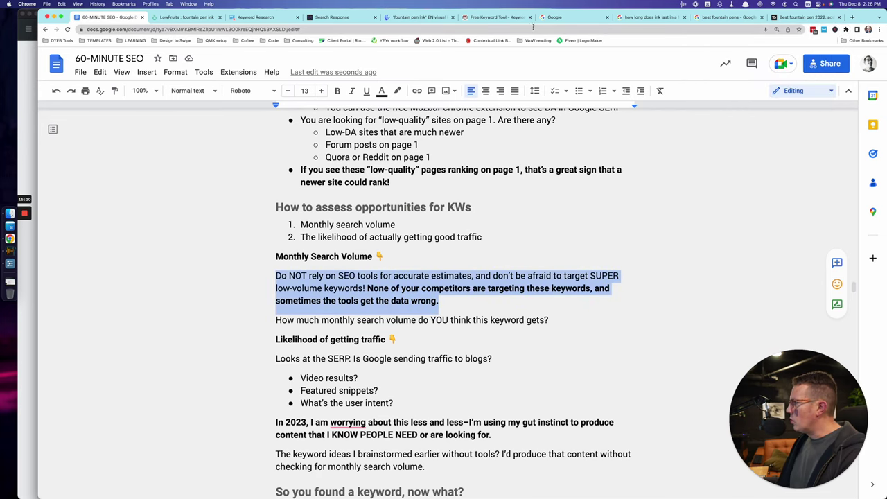
Reload the Google results for "how long does ink last in a fountain pen" and examine the keyword's search volume, related keywords and suggestions
{"action": "left_click", "coordinate": [582, 18]}
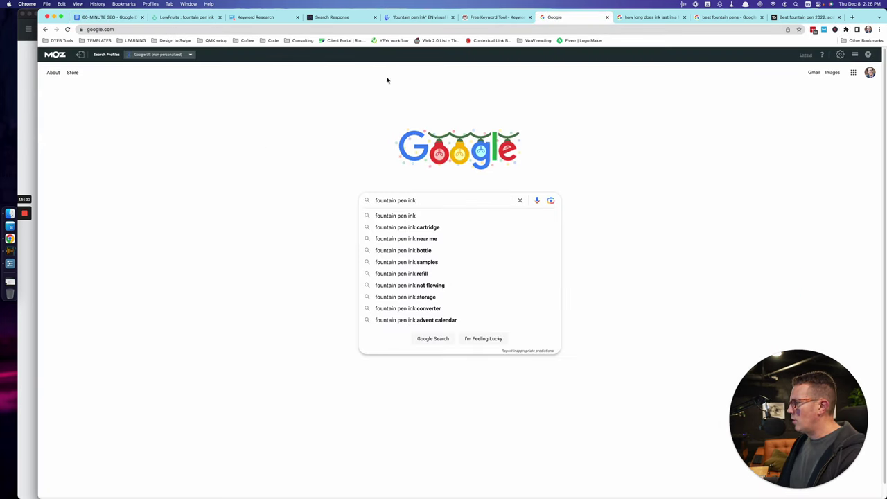
{"action": "left_click", "coordinate": [485, 18]}
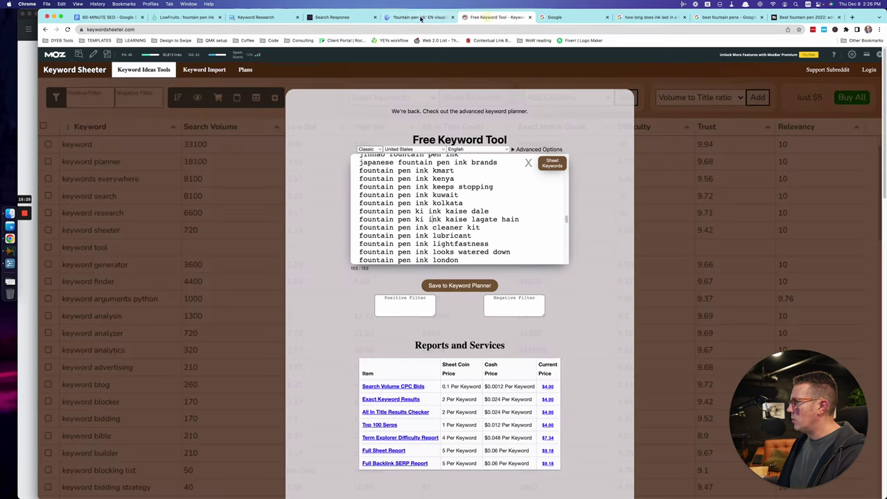
{"action": "key", "text": "ctrl+shift+Tab"}
{"action": "key", "text": "ctrl+shift+Tab"}
{"action": "left_click", "coordinate": [658, 19]}
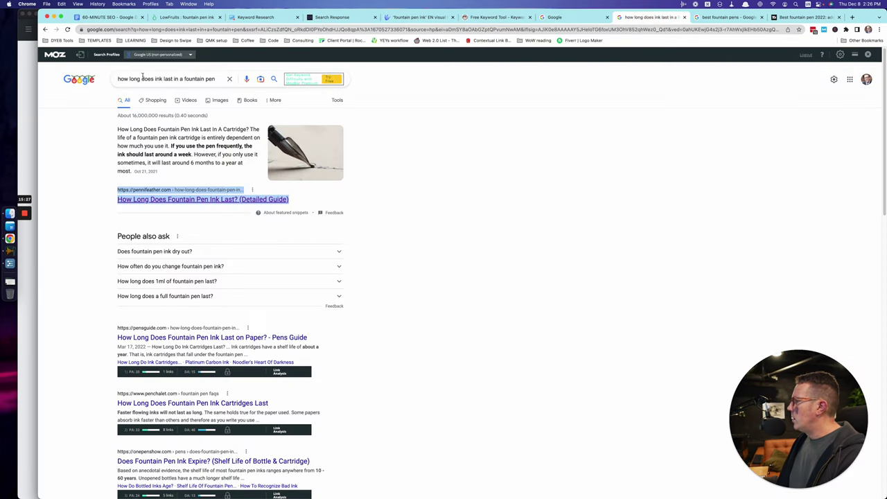
{"action": "left_click", "coordinate": [67, 31]}
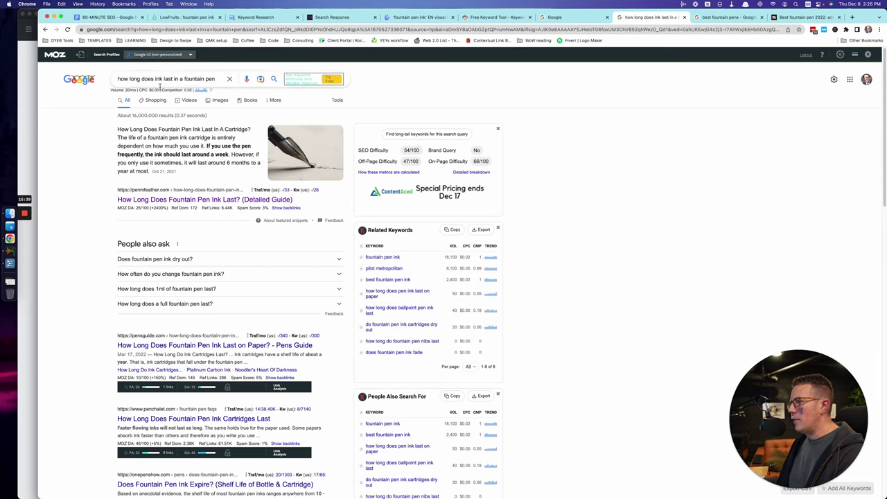
{"action": "left_click", "coordinate": [160, 83]}
{"action": "key", "text": "super+a"}
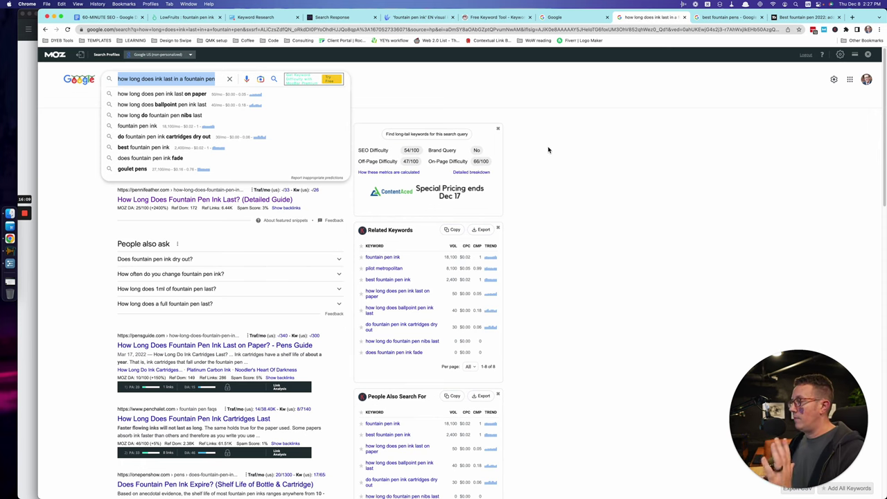
{"action": "left_click", "coordinate": [548, 149]}
Return to the 60-MINUTE SEO document and review the section on the likelihood of getting traffic
{"action": "key", "text": "super+1"}
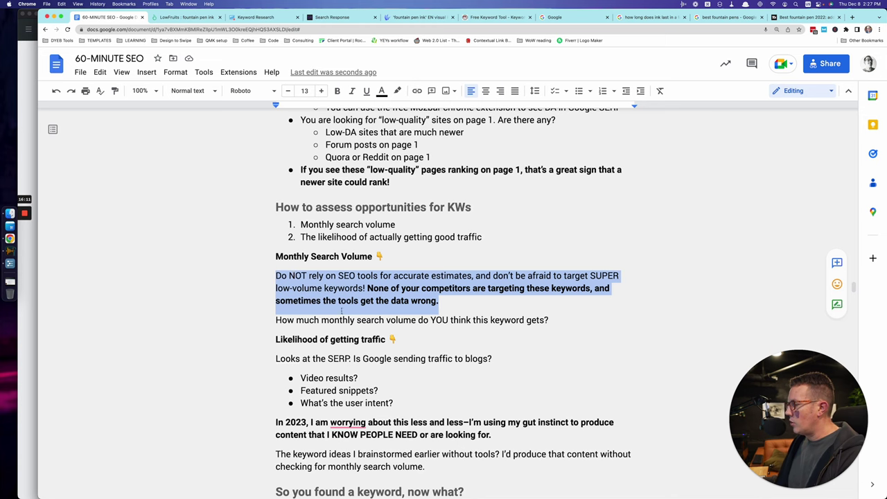
{"action": "double_click", "coordinate": [344, 338]}
{"action": "scroll", "coordinate": [223, 314], "scroll_direction": "down", "scroll_amount": 1}
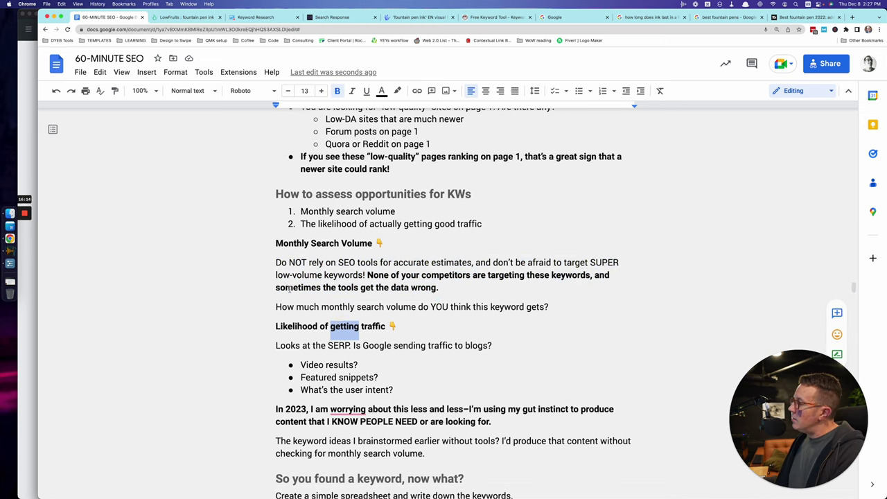
Highlight the document's question about how much monthly search volume the keyword gets, checking briefly against the LowFruits keyword list
{"action": "triple_click", "coordinate": [330, 307]}
{"action": "scroll", "coordinate": [293, 302], "scroll_direction": "down", "scroll_amount": 3}
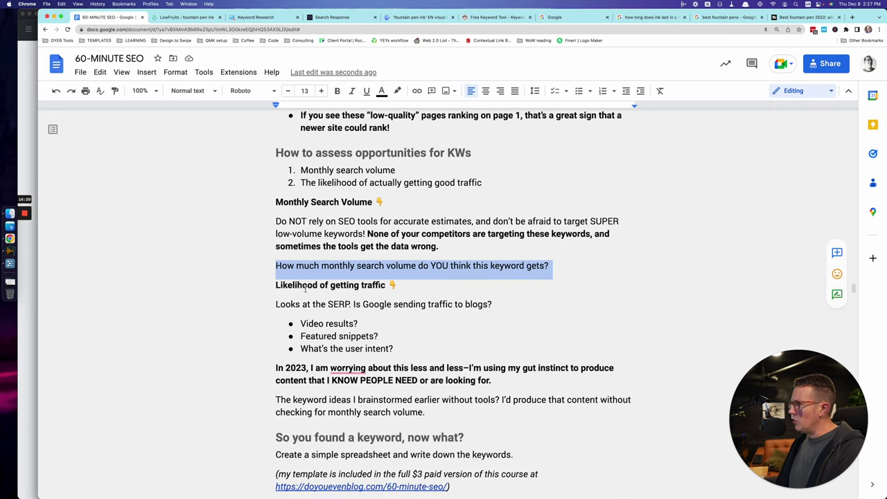
{"action": "key", "text": "ctrl+Tab"}
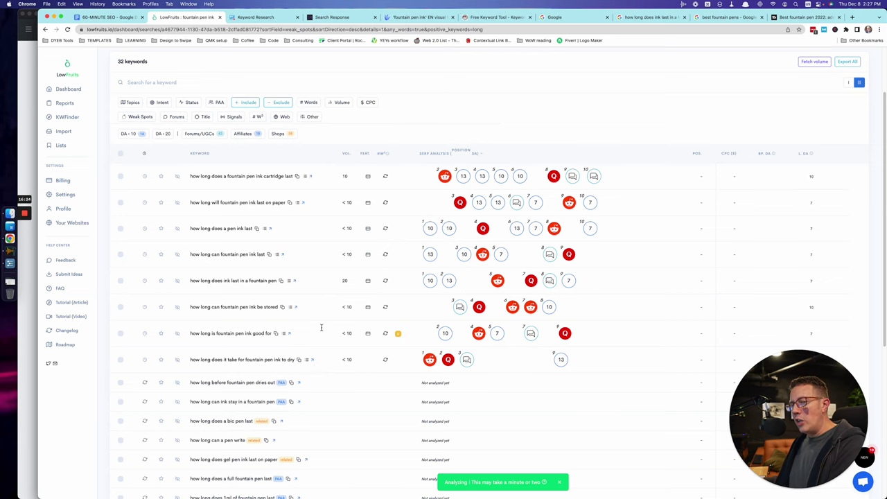
{"action": "key", "text": "ctrl+shift+Tab"}
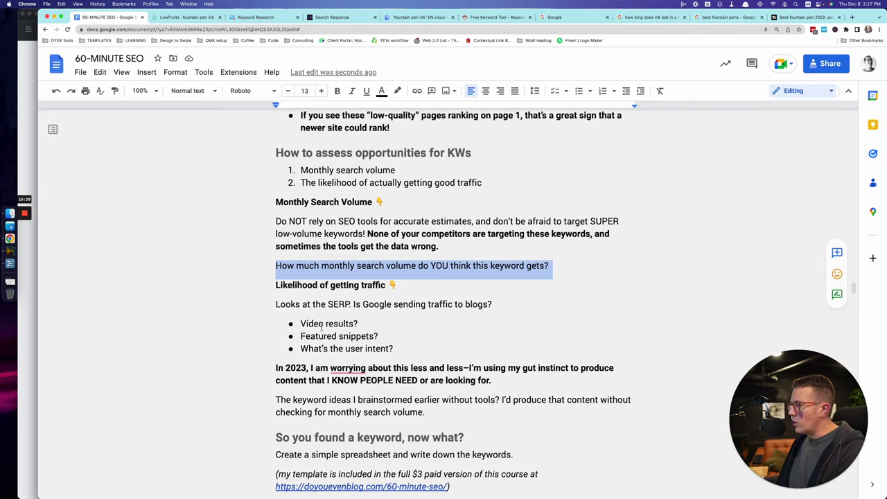
{"action": "left_click", "coordinate": [338, 220]}
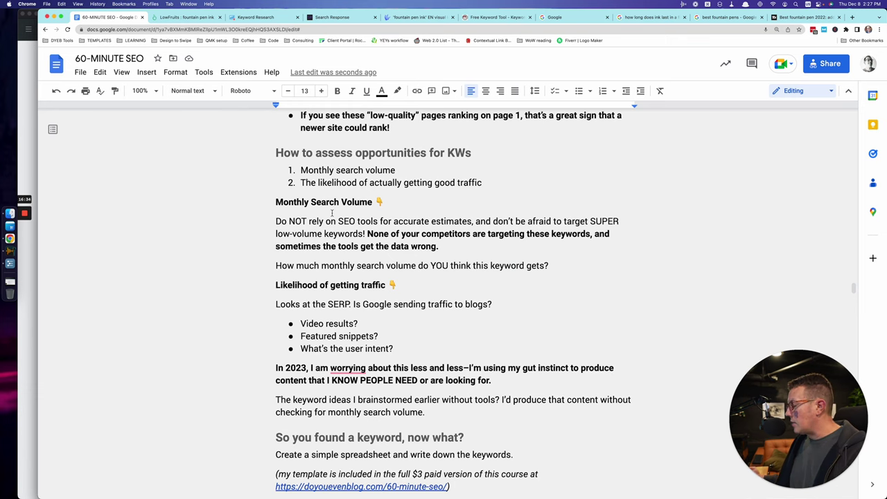
In LowFruits, examine the search volume listed for "how long does ink last in a fountain pen"
{"action": "key", "text": "ctrl+Tab"}
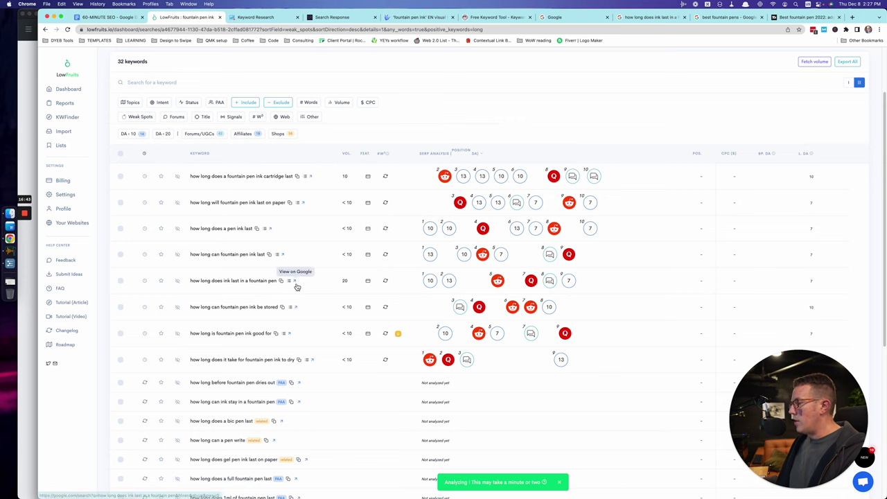
{"action": "scroll", "coordinate": [343, 282], "scroll_direction": "up", "scroll_amount": 5}
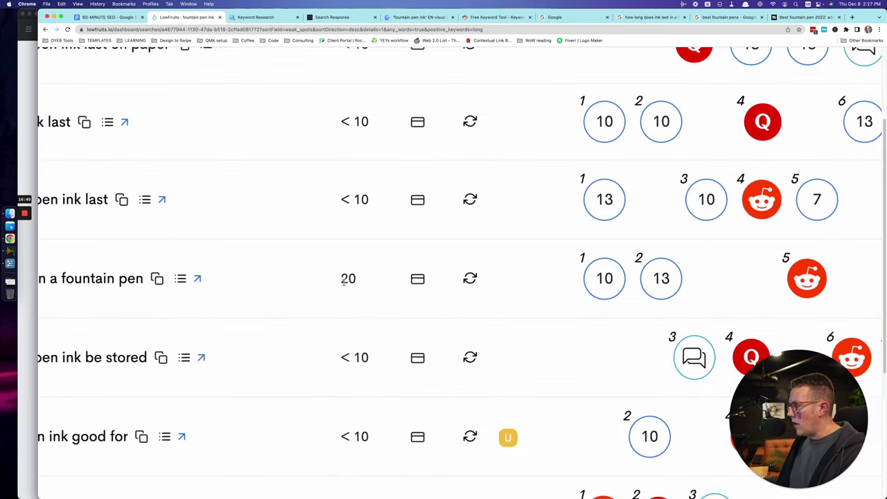
{"action": "scroll", "coordinate": [340, 313], "scroll_direction": "left", "scroll_amount": 3}
{"action": "scroll", "coordinate": [342, 311], "scroll_direction": "left", "scroll_amount": 3}
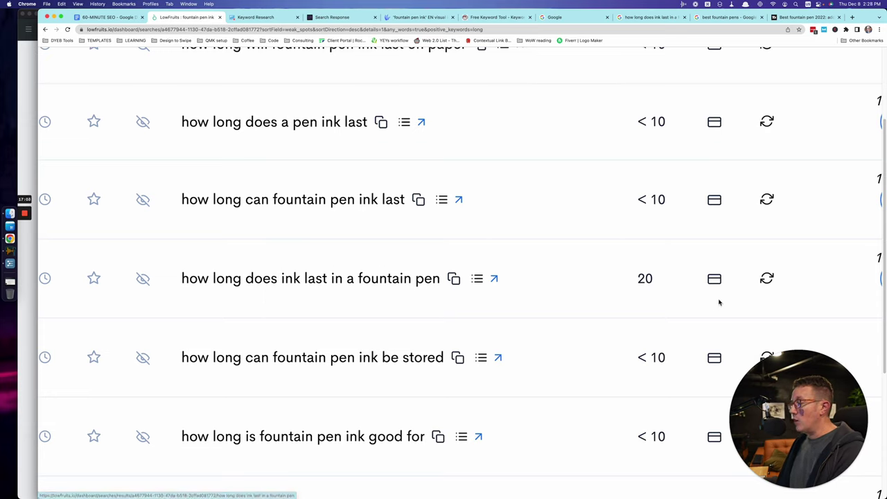
{"action": "double_click", "coordinate": [643, 277]}
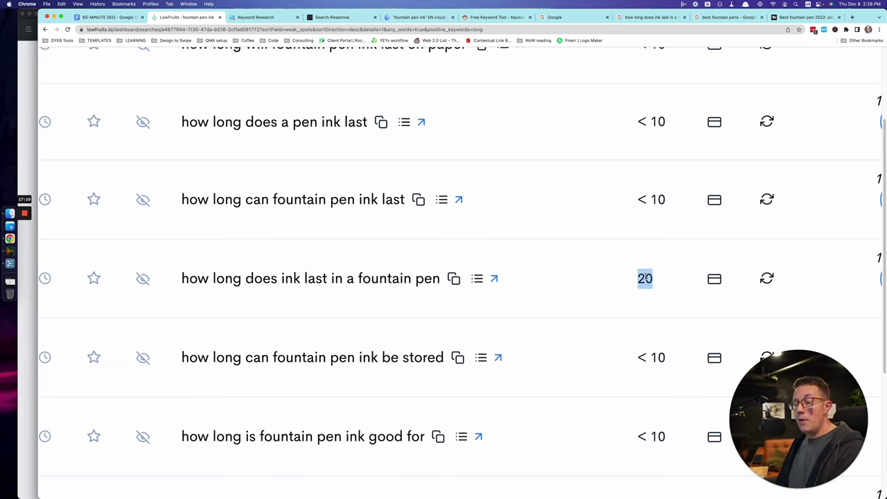
In the 60-MINUTE SEO document, go through the traffic-likelihood checklist on blog traffic, video results, featured snippets and user intent, highlighting its lines
{"action": "key", "text": "super+1"}
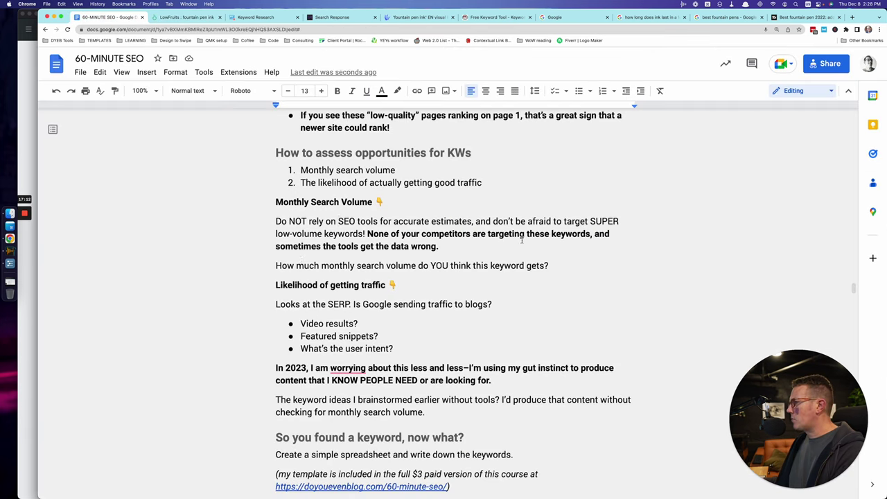
{"action": "scroll", "coordinate": [191, 333], "scroll_direction": "down", "scroll_amount": 1}
{"action": "scroll", "coordinate": [190, 333], "scroll_direction": "down", "scroll_amount": 3}
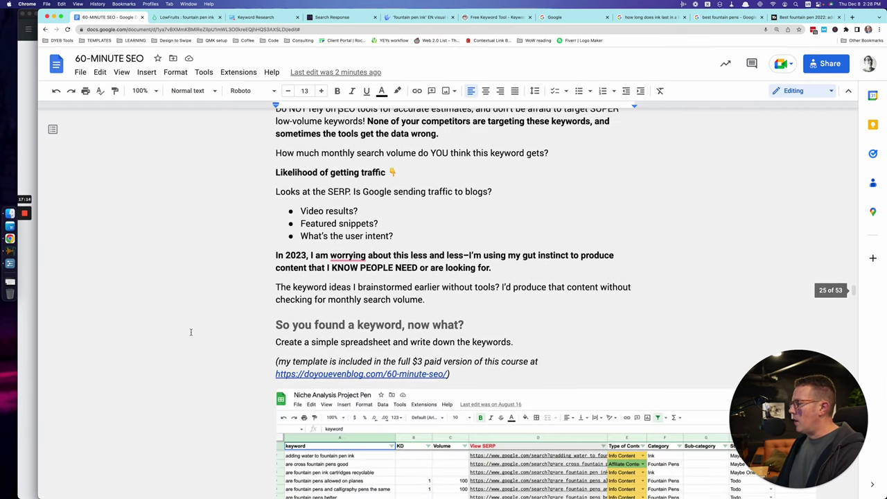
{"action": "left_click", "coordinate": [339, 173]}
{"action": "triple_click", "coordinate": [339, 173]}
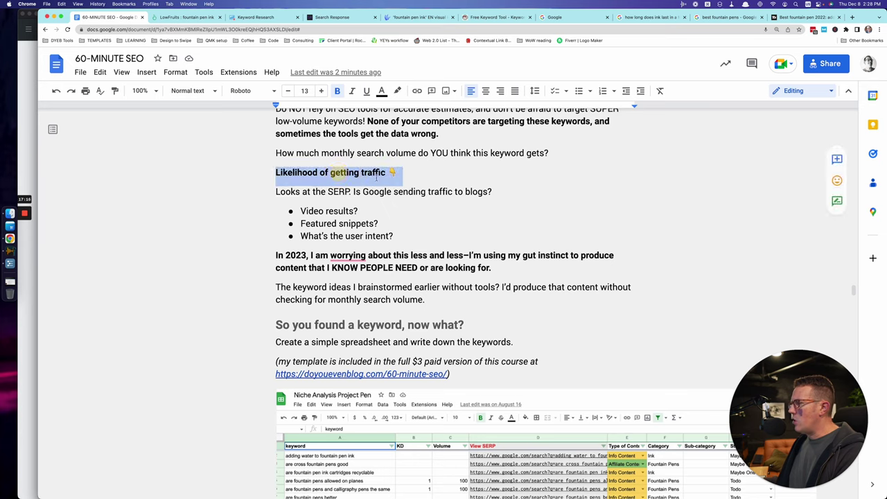
{"action": "triple_click", "coordinate": [338, 193]}
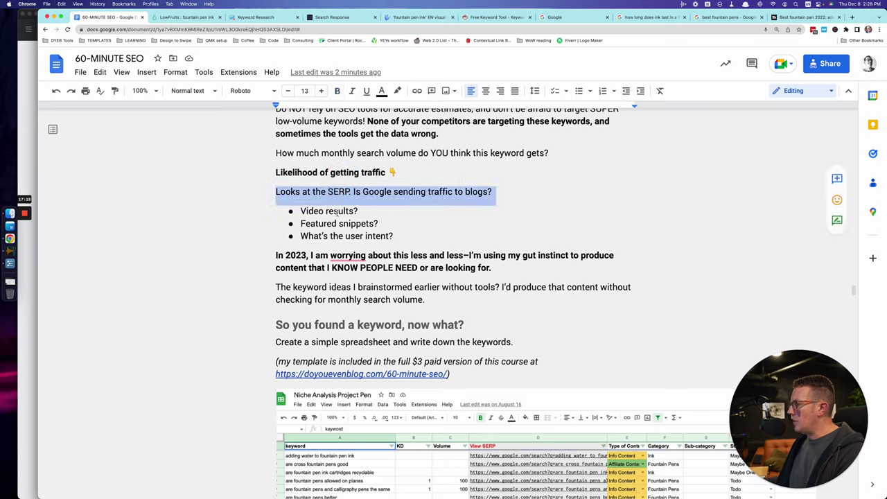
{"action": "triple_click", "coordinate": [335, 211]}
{"action": "left_click", "coordinate": [338, 192]}
{"action": "triple_click", "coordinate": [338, 191]}
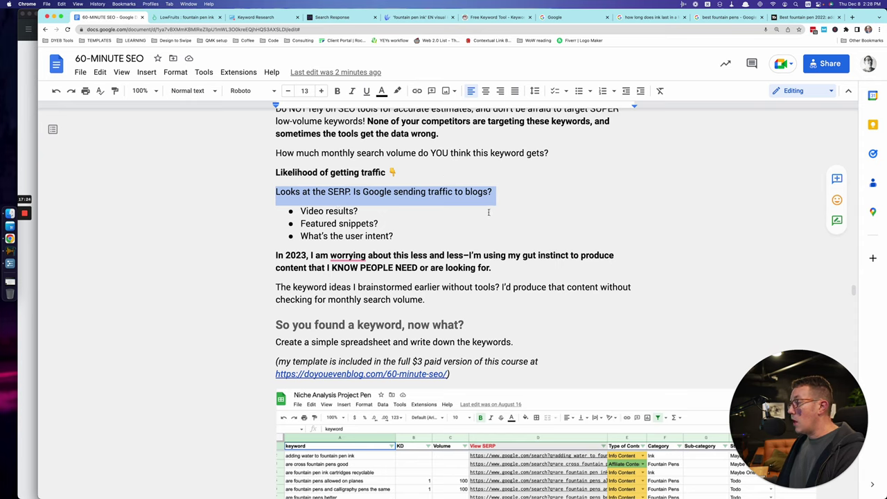
{"action": "double_click", "coordinate": [329, 212]}
{"action": "triple_click", "coordinate": [328, 223]}
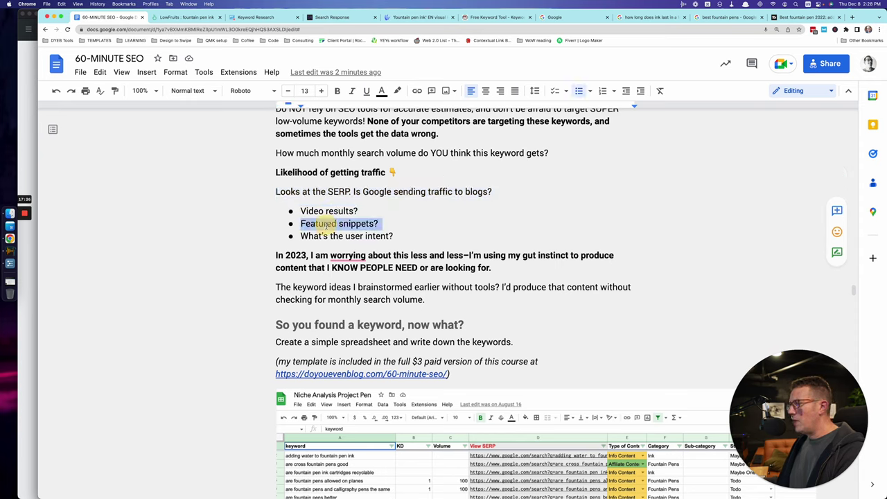
{"action": "triple_click", "coordinate": [323, 236]}
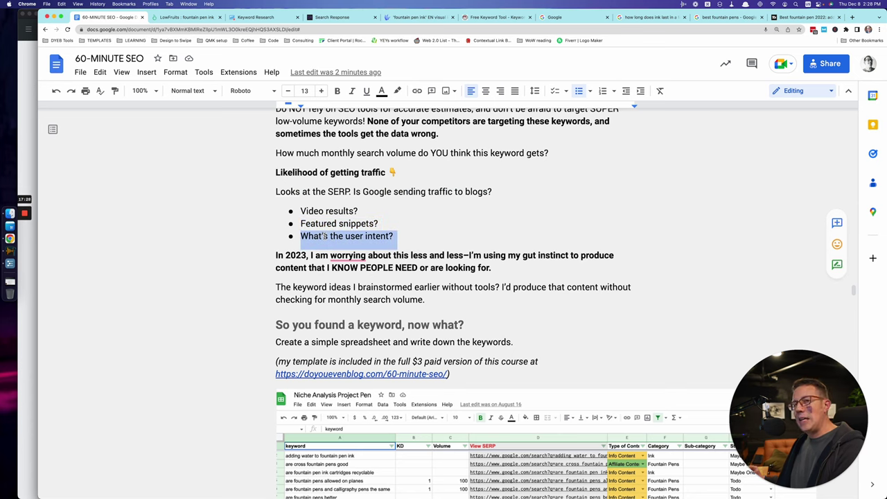
{"action": "scroll", "coordinate": [326, 236], "scroll_direction": "up", "scroll_amount": 2}
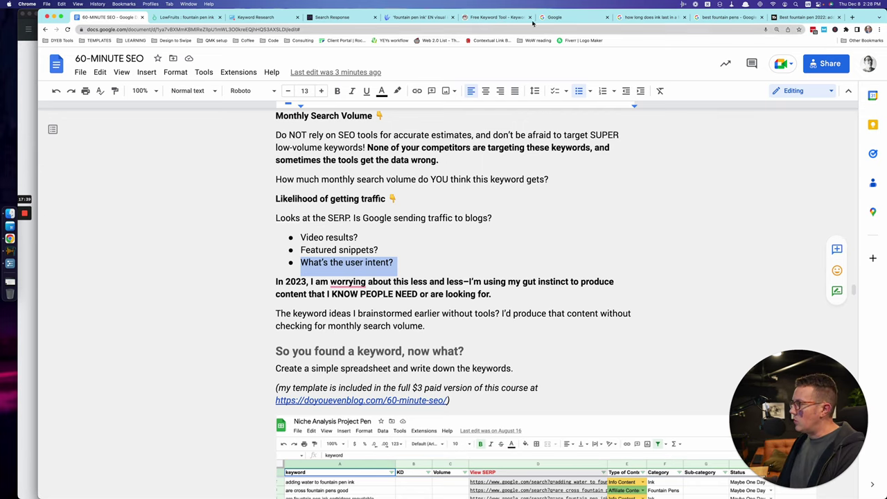
In the Google results for "how long does ink last in a fountain pen", examine the featured snippet's text and image
{"action": "left_click", "coordinate": [558, 17]}
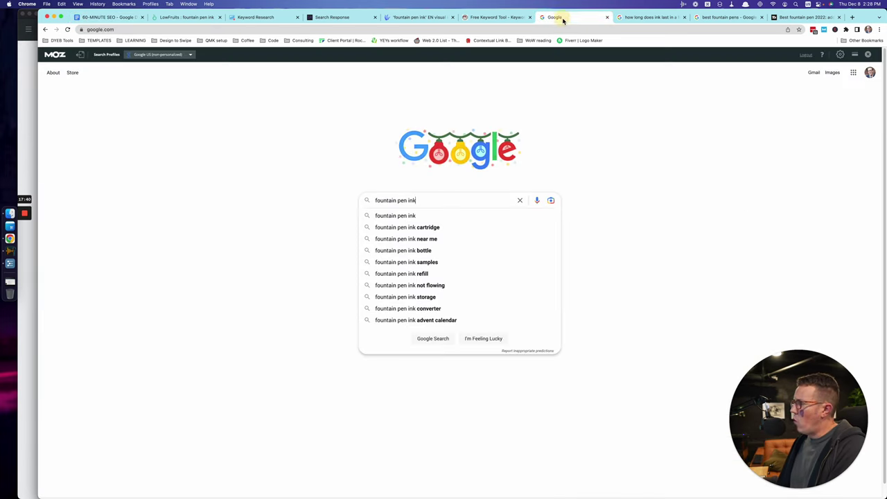
{"action": "left_click", "coordinate": [637, 20]}
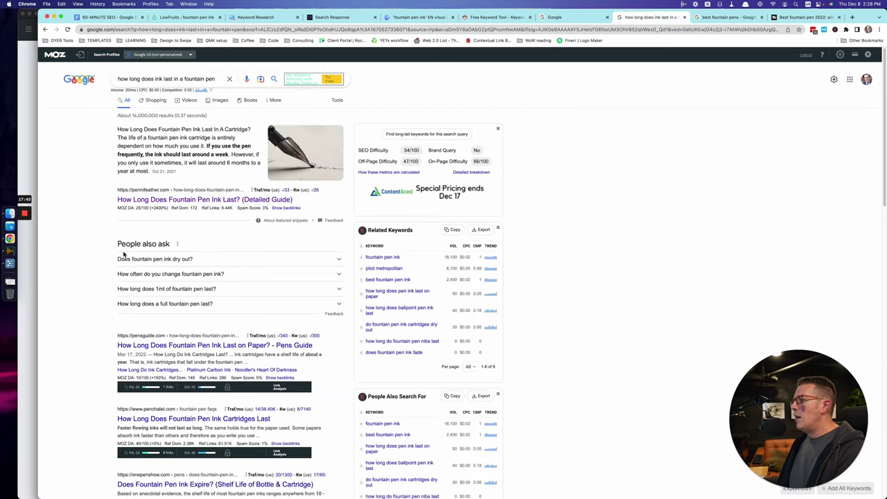
{"action": "triple_click", "coordinate": [172, 138]}
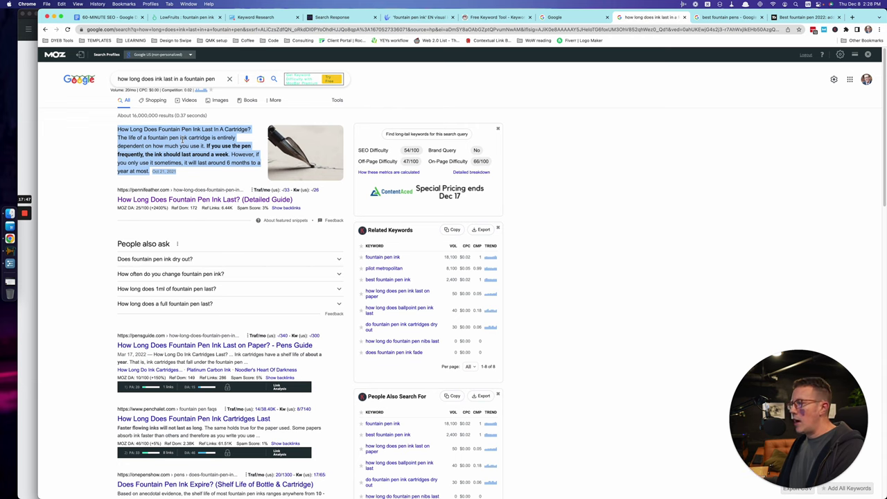
{"action": "left_click", "coordinate": [282, 160]}
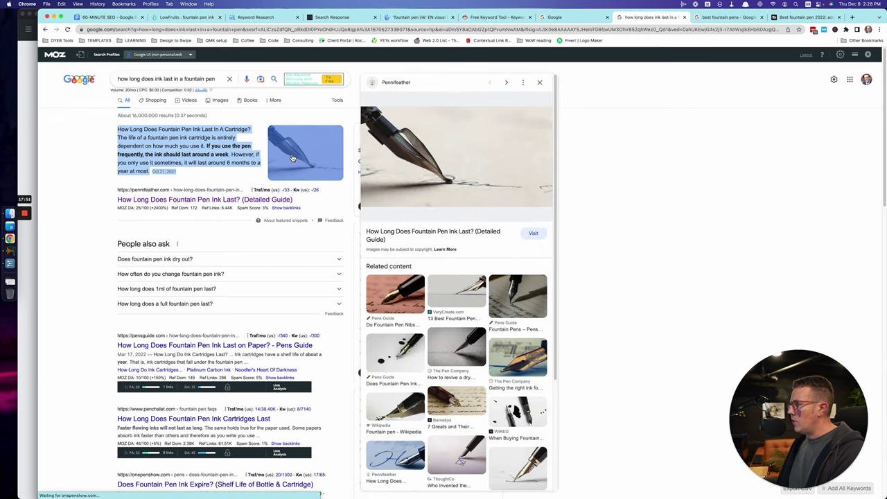
{"action": "left_click", "coordinate": [294, 154]}
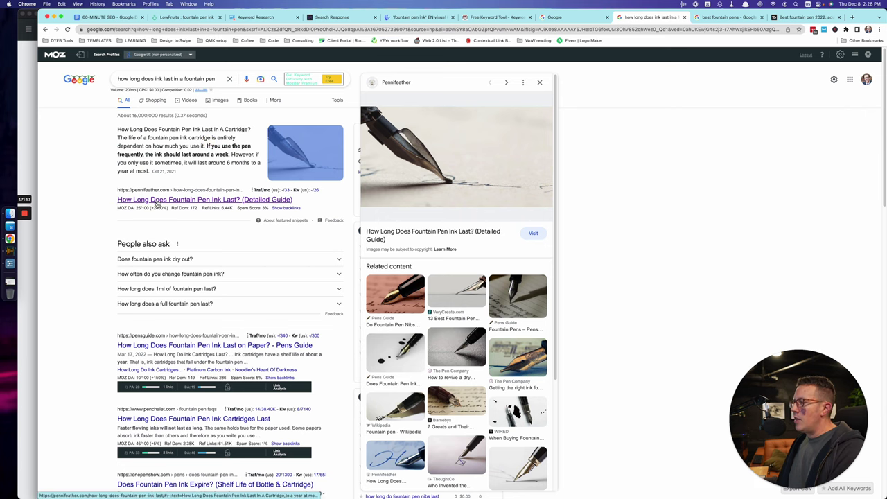
Highlight the People also ask questions and examine the forum and video results further down the page
{"action": "scroll", "coordinate": [158, 362], "scroll_direction": "down", "scroll_amount": 1}
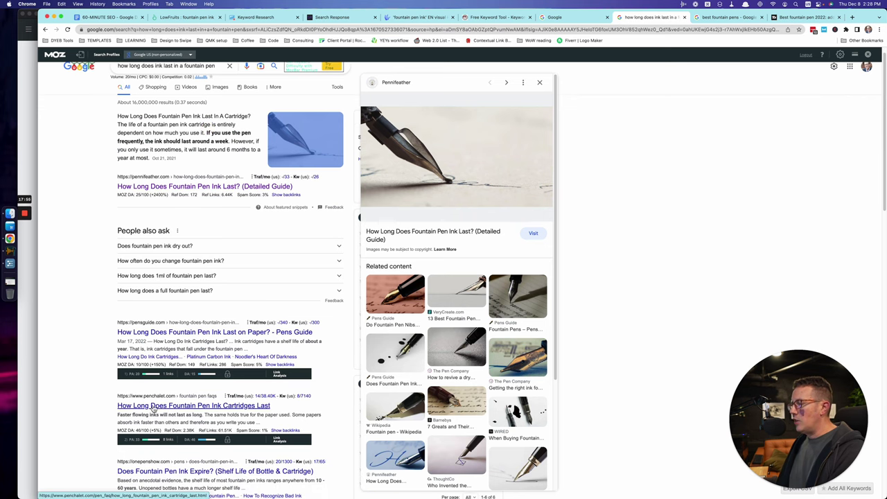
{"action": "left_click_drag", "start_coordinate": [112, 247], "coordinate": [238, 293]}
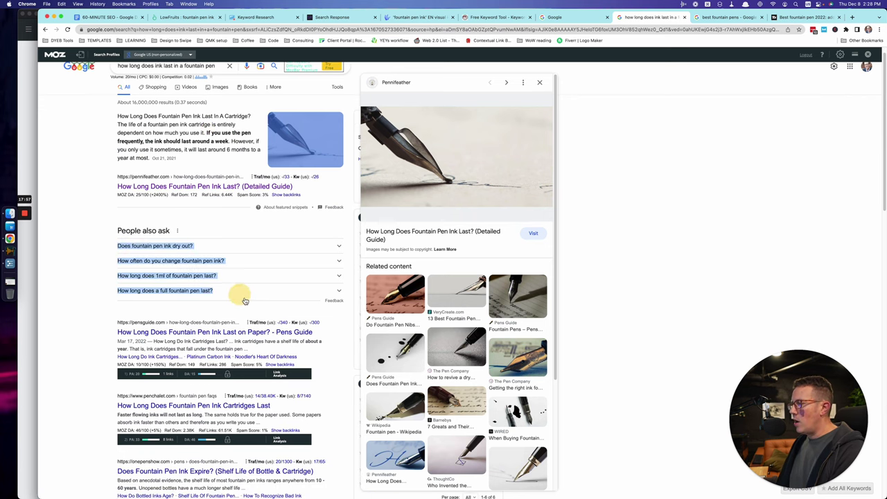
{"action": "left_click", "coordinate": [93, 273]}
{"action": "left_click_drag", "start_coordinate": [116, 248], "coordinate": [212, 291]}
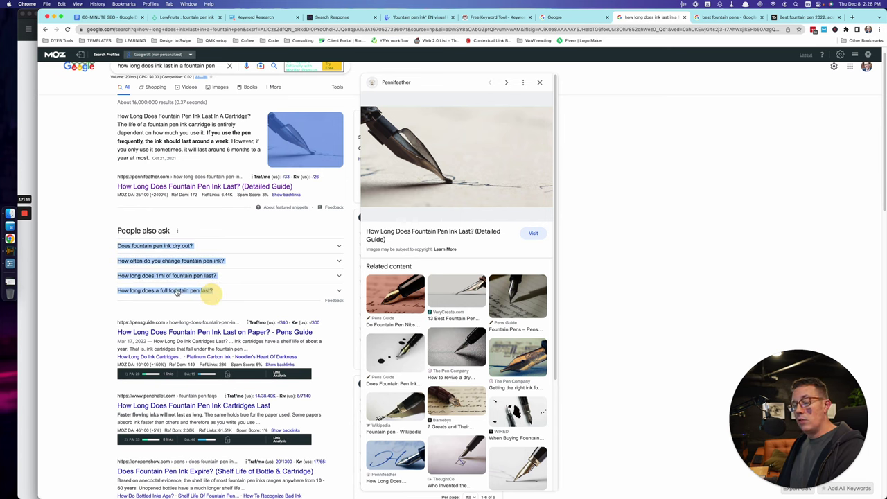
{"action": "scroll", "coordinate": [63, 340], "scroll_direction": "down", "scroll_amount": 5}
{"action": "scroll", "coordinate": [63, 340], "scroll_direction": "down", "scroll_amount": 15}
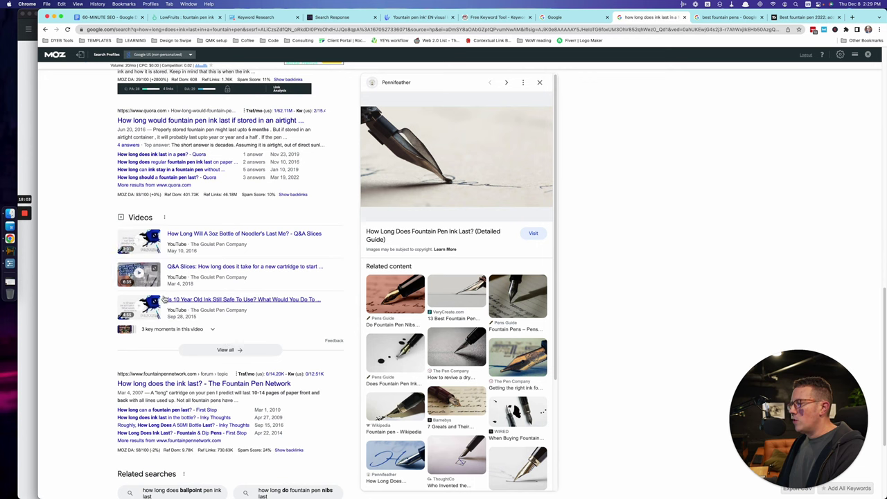
{"action": "scroll", "coordinate": [234, 317], "scroll_direction": "up", "scroll_amount": 20}
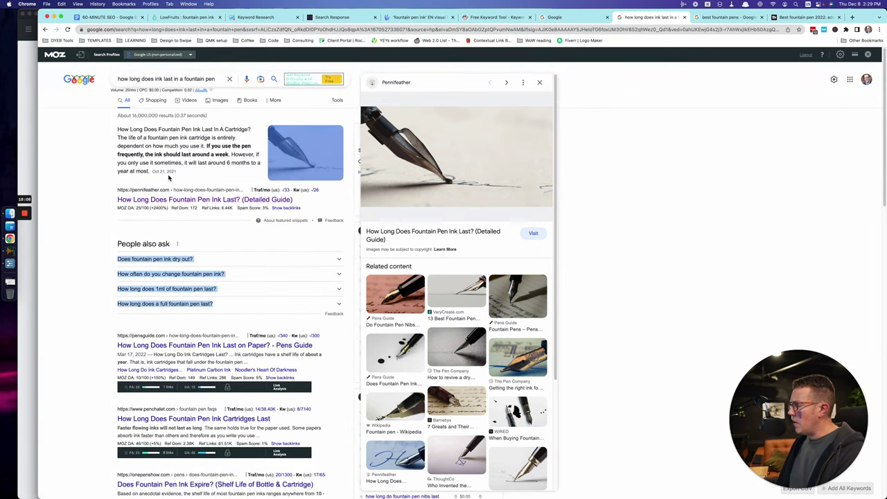
Highlight the search query to consider its user intent, then dismiss the search suggestions
{"action": "left_click", "coordinate": [177, 132]}
{"action": "left_click", "coordinate": [171, 78]}
{"action": "triple_click", "coordinate": [170, 79]}
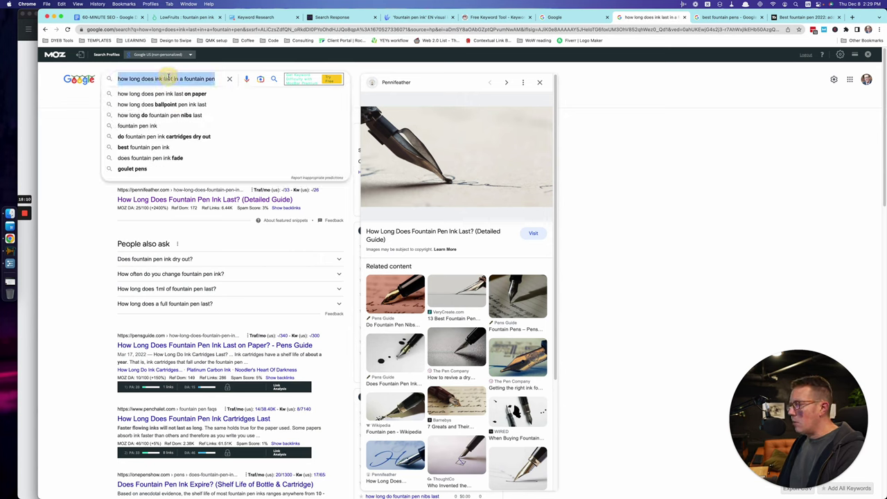
{"action": "left_click", "coordinate": [75, 144]}
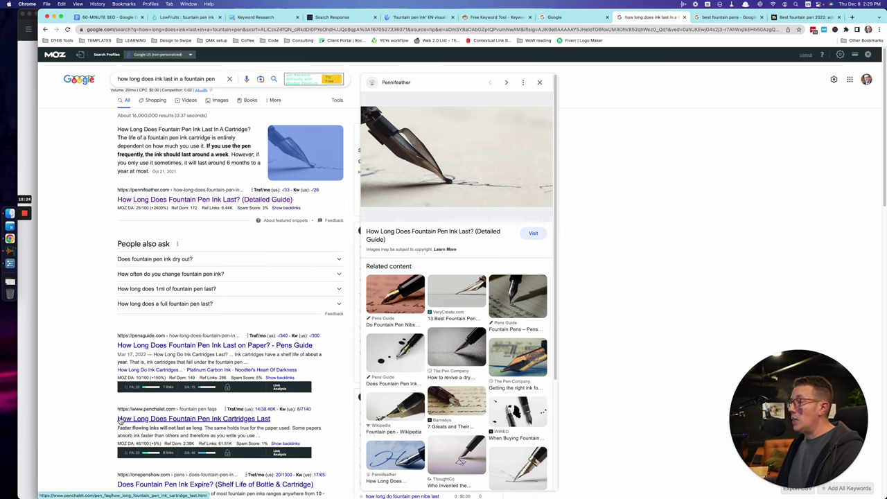
Return to the 60-MINUTE SEO document and highlight the advice to create a simple spreadsheet and write down the keywords
{"action": "key", "text": "super+1"}
{"action": "scroll", "coordinate": [422, 262], "scroll_direction": "up", "scroll_amount": 4}
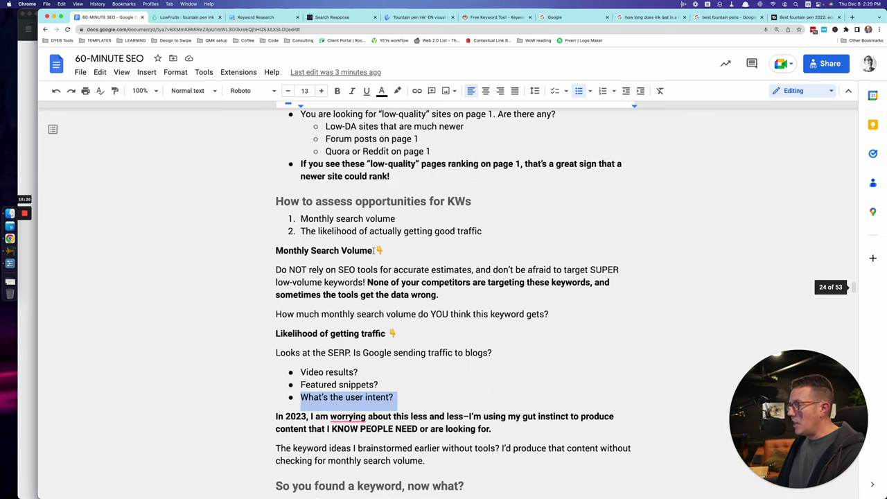
{"action": "scroll", "coordinate": [373, 251], "scroll_direction": "down", "scroll_amount": 6}
{"action": "scroll", "coordinate": [373, 251], "scroll_direction": "down", "scroll_amount": 4}
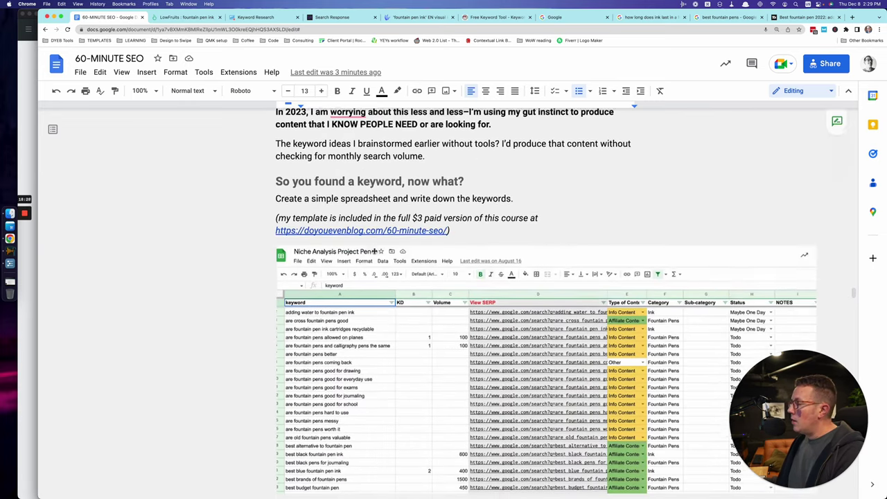
{"action": "triple_click", "coordinate": [364, 195]}
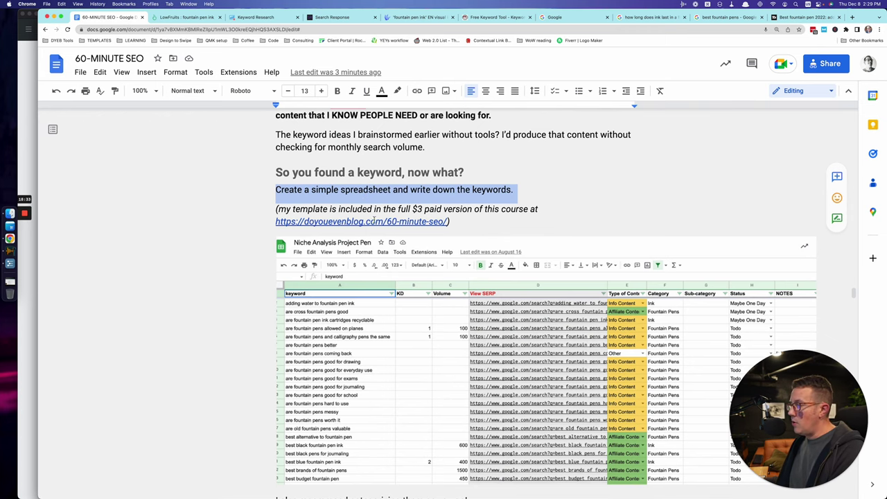
Review the example keyword spreadsheet with its content types and categories, and read the "Choose your first 30 keywords" section
{"action": "scroll", "coordinate": [378, 316], "scroll_direction": "down", "scroll_amount": 6}
{"action": "scroll", "coordinate": [364, 309], "scroll_direction": "up", "scroll_amount": 5}
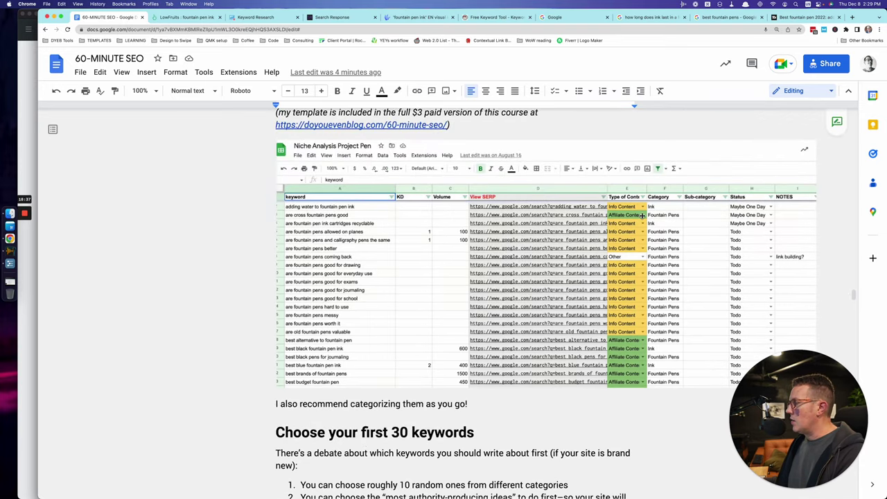
{"action": "scroll", "coordinate": [640, 243], "scroll_direction": "down", "scroll_amount": 2}
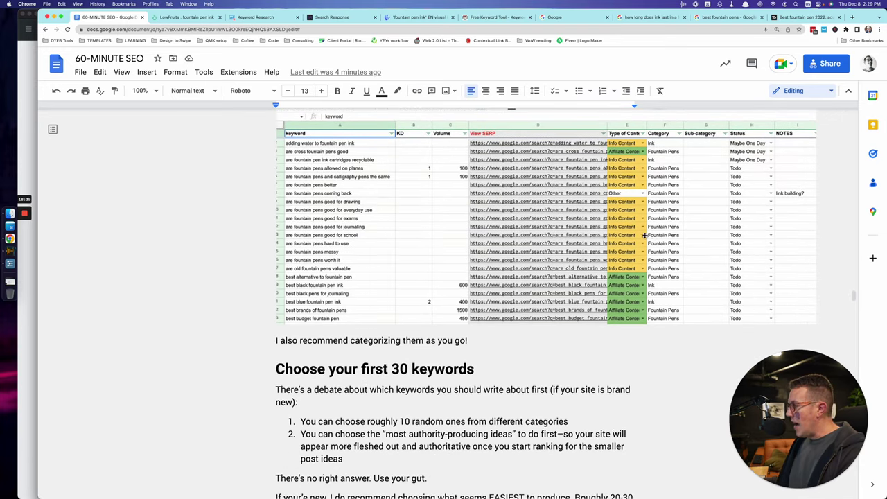
{"action": "scroll", "coordinate": [661, 288], "scroll_direction": "down", "scroll_amount": 3}
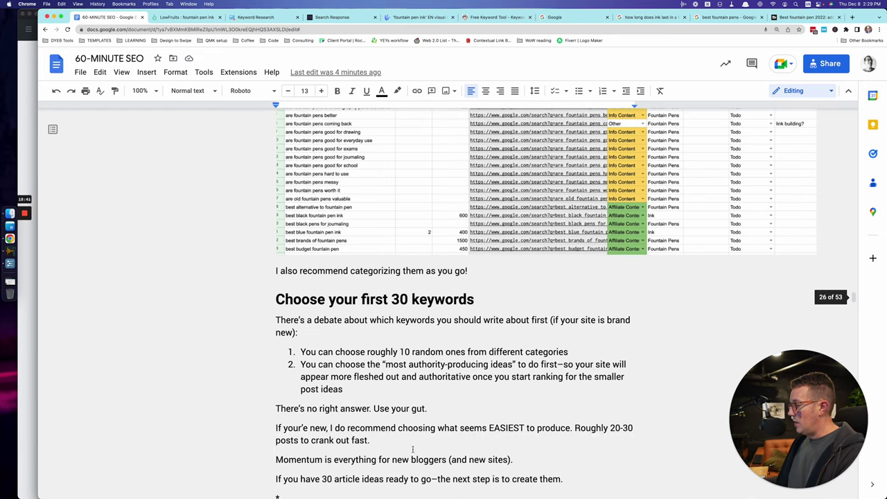
{"action": "left_click", "coordinate": [343, 375]}
{"action": "scroll", "coordinate": [312, 312], "scroll_direction": "down", "scroll_amount": 5}
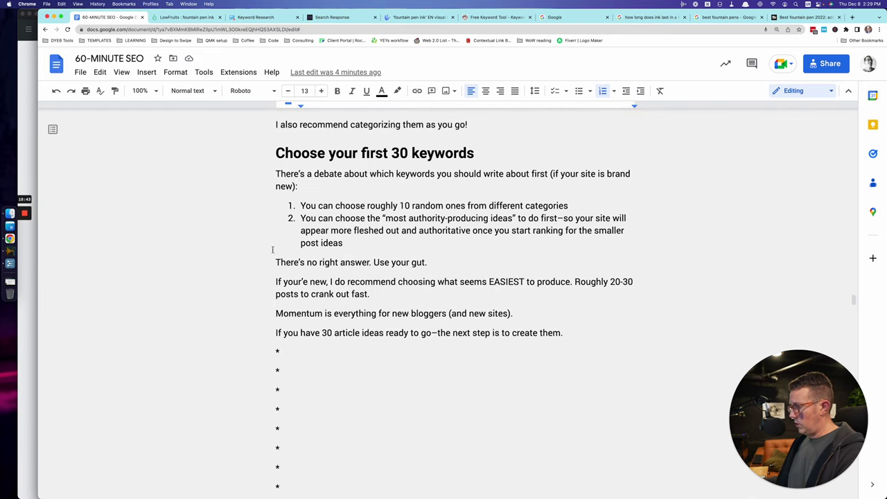
Highlight the guidance under "Choose your first 30 keywords" to review it, and clear the selection
{"action": "left_click", "coordinate": [276, 174]}
{"action": "left_click", "coordinate": [645, 348], "text": "shift"}
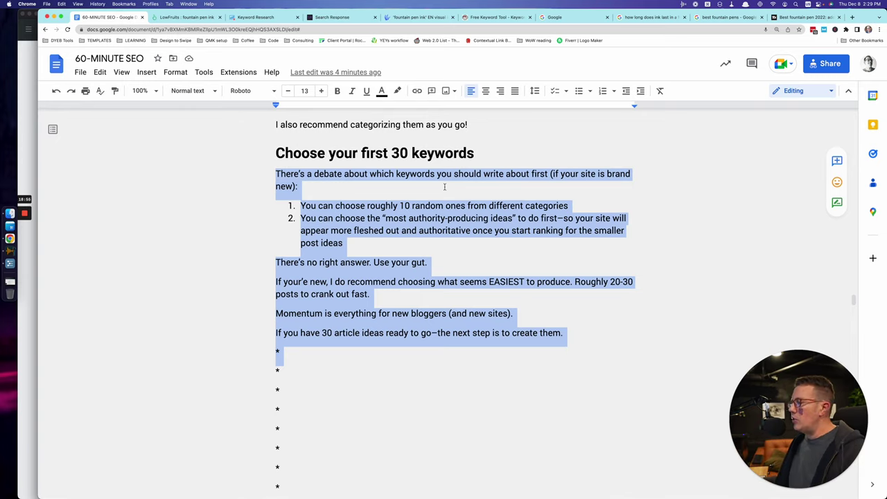
{"action": "left_click", "coordinate": [376, 244]}
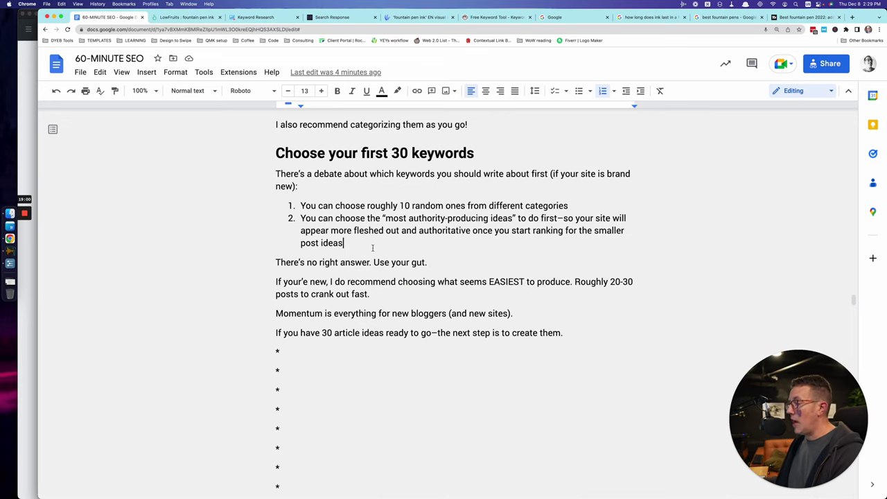
Skim the bonus section on research and outlines, and highlight "RANKS" in the heading of section 5 on producing content
{"action": "scroll", "coordinate": [371, 247], "scroll_direction": "down", "scroll_amount": 10}
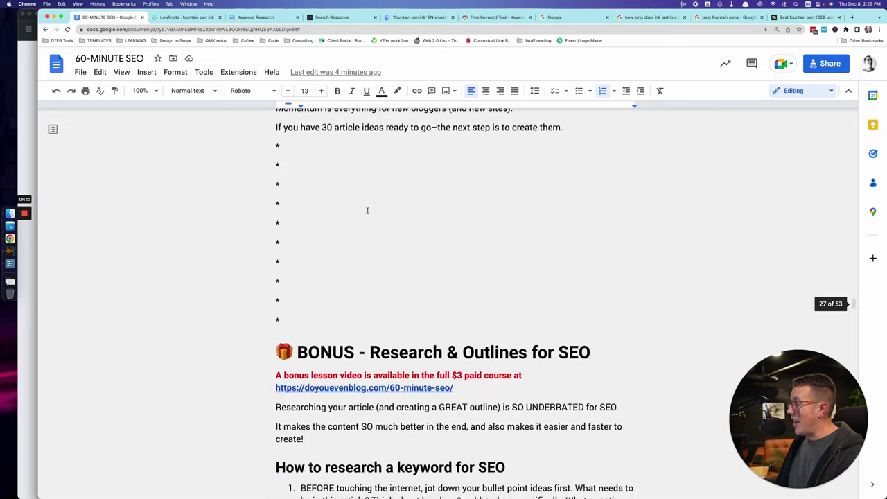
{"action": "scroll", "coordinate": [374, 215], "scroll_direction": "up", "scroll_amount": 5}
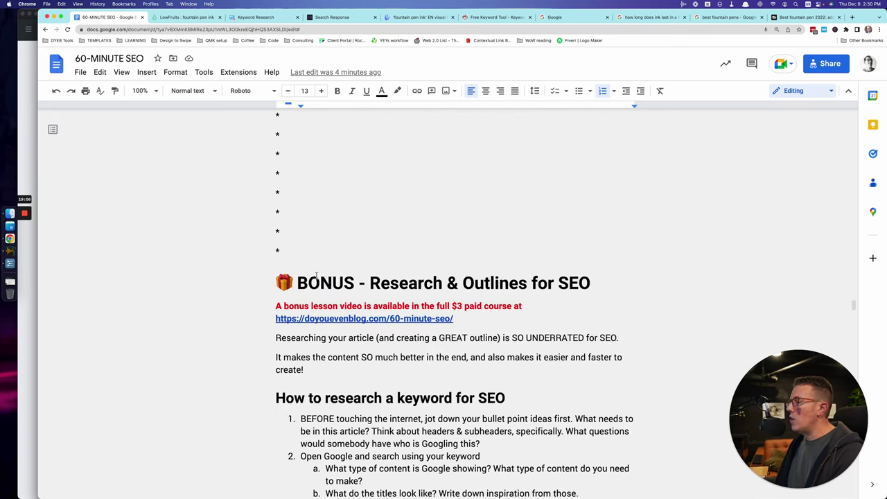
{"action": "scroll", "coordinate": [319, 277], "scroll_direction": "down", "scroll_amount": 15}
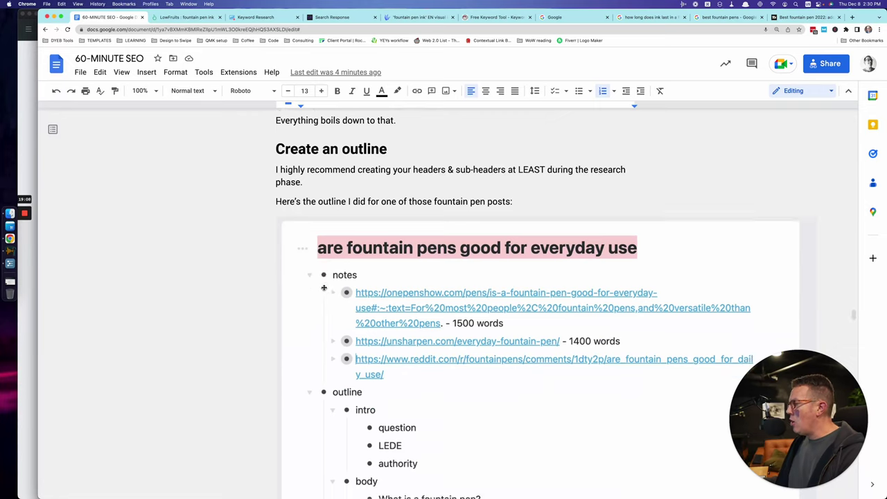
{"action": "scroll", "coordinate": [323, 288], "scroll_direction": "down", "scroll_amount": 20}
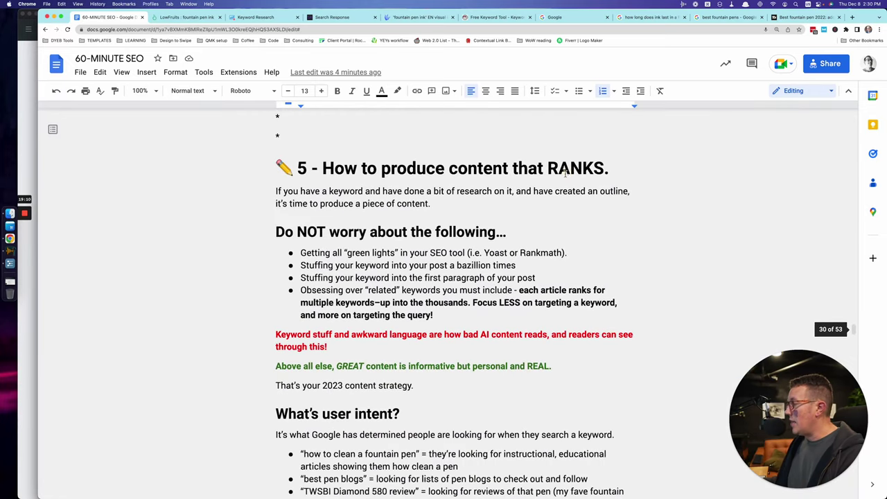
{"action": "double_click", "coordinate": [564, 173]}
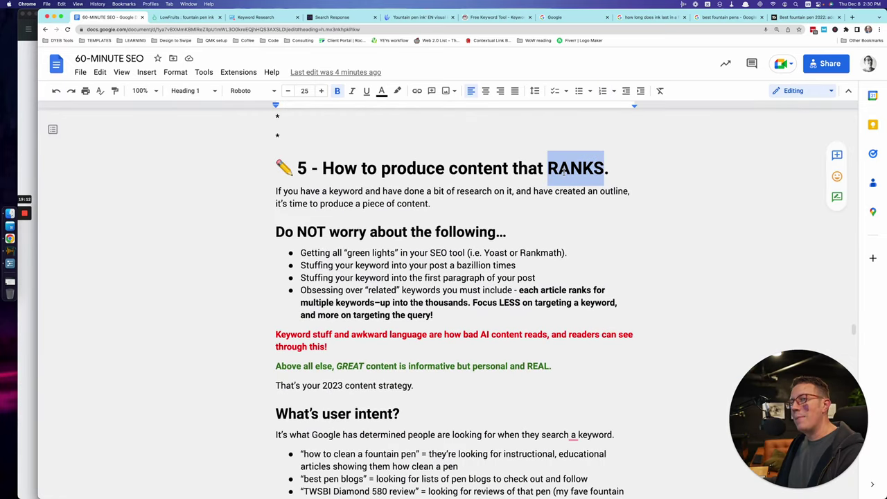